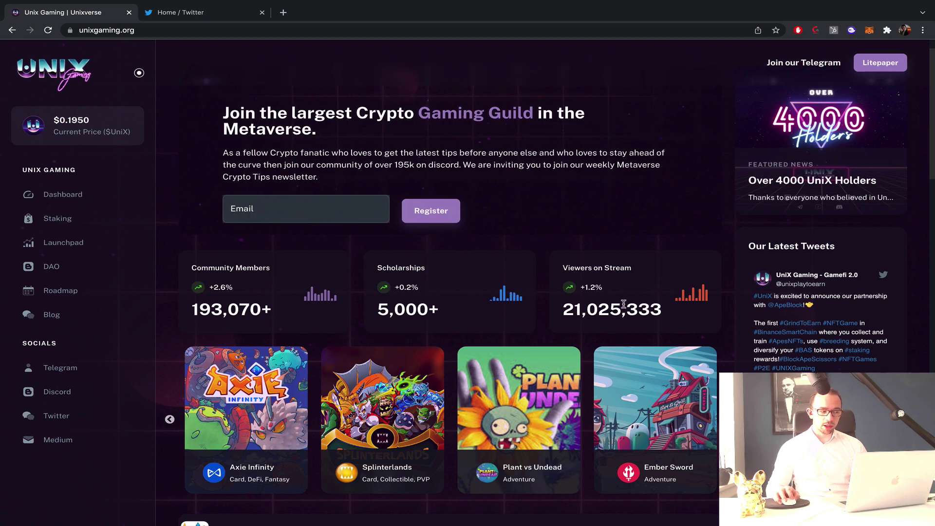
Scroll down through the UniX Gaming games list and back up to the banner.
scroll(623, 304, down, 1)
drag(563, 283, 661, 284)
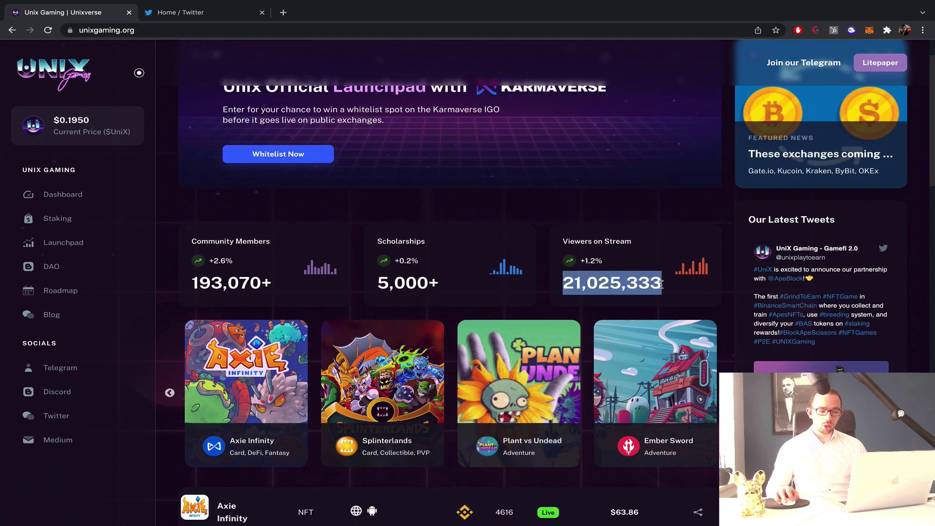
click(666, 287)
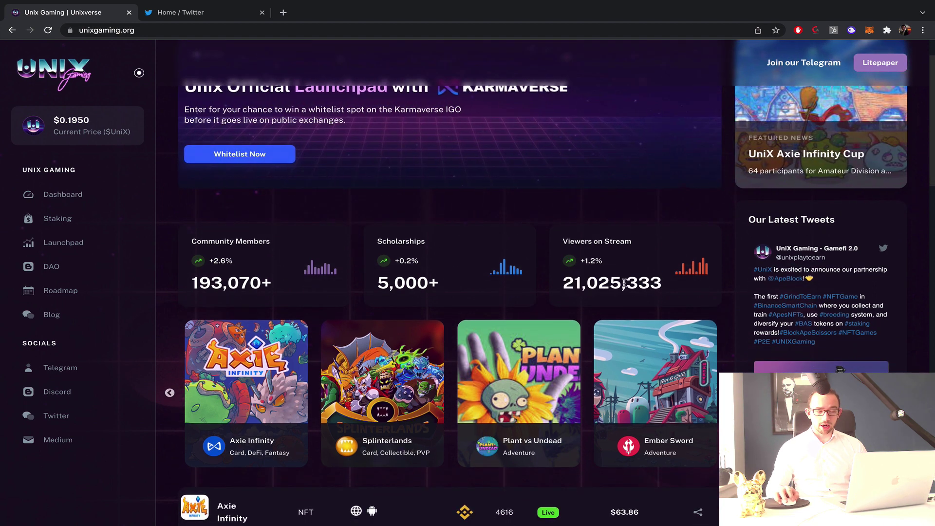
scroll(806, 279, down, 7)
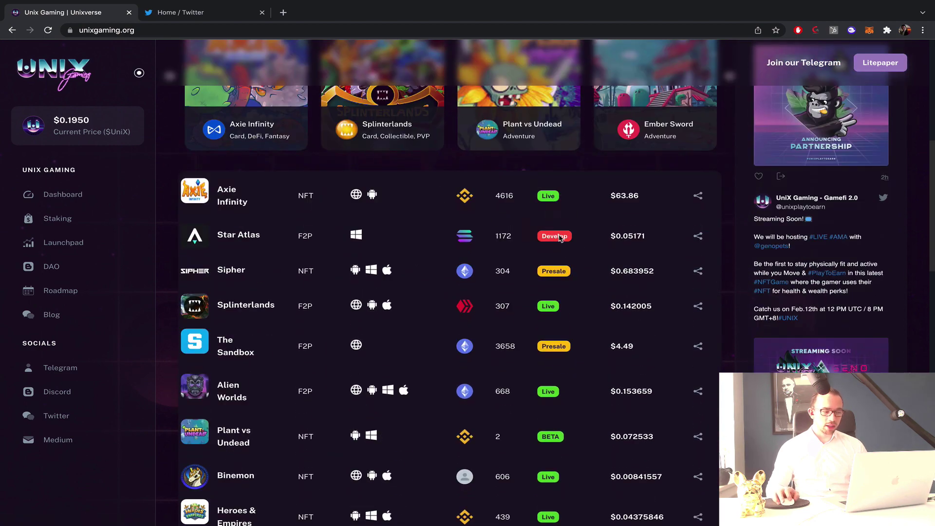
scroll(366, 222, down, 20)
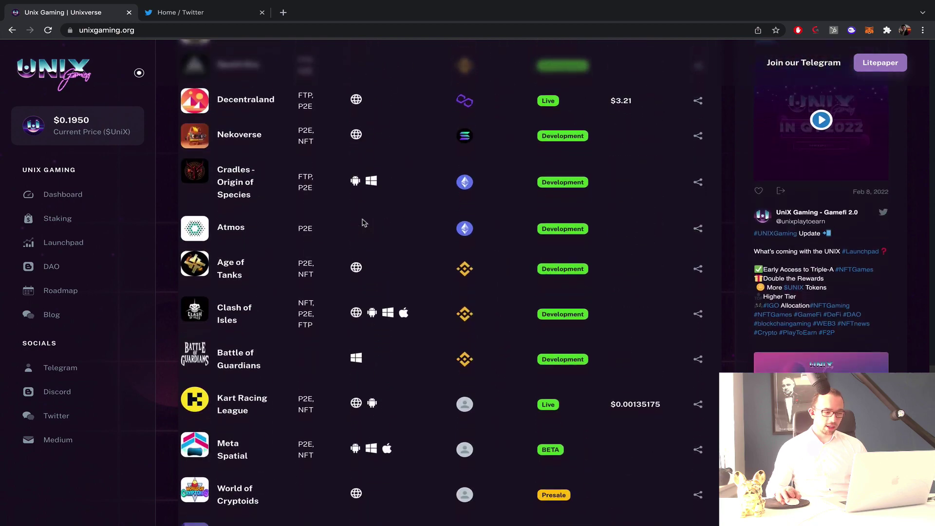
scroll(363, 222, up, 15)
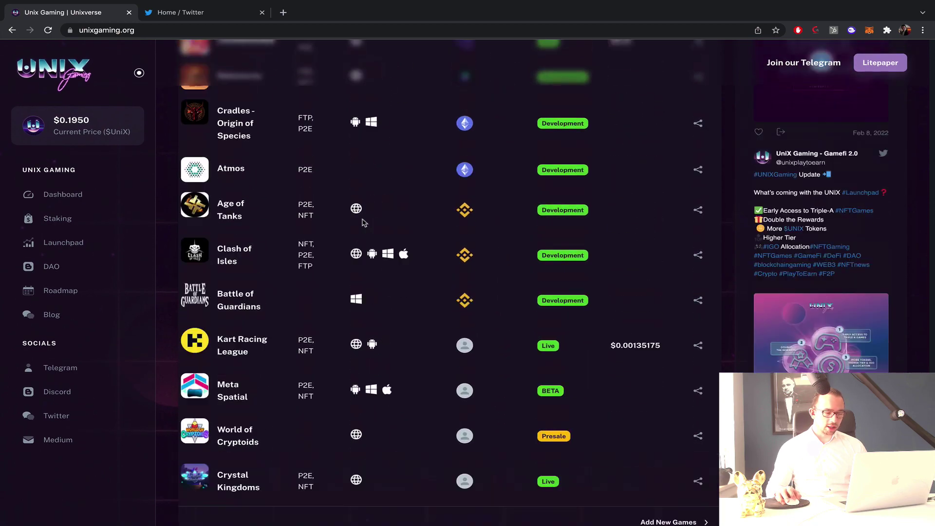
scroll(363, 222, up, 7)
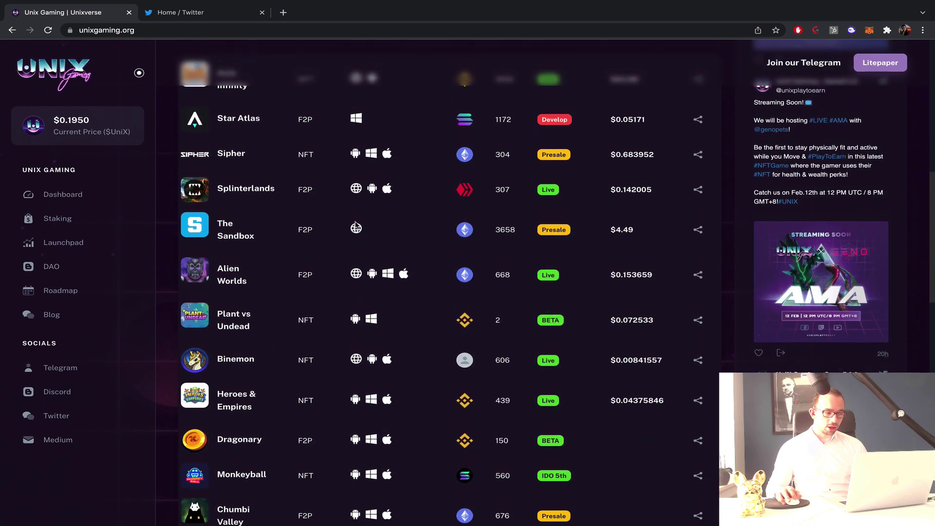
scroll(570, 356, up, 2)
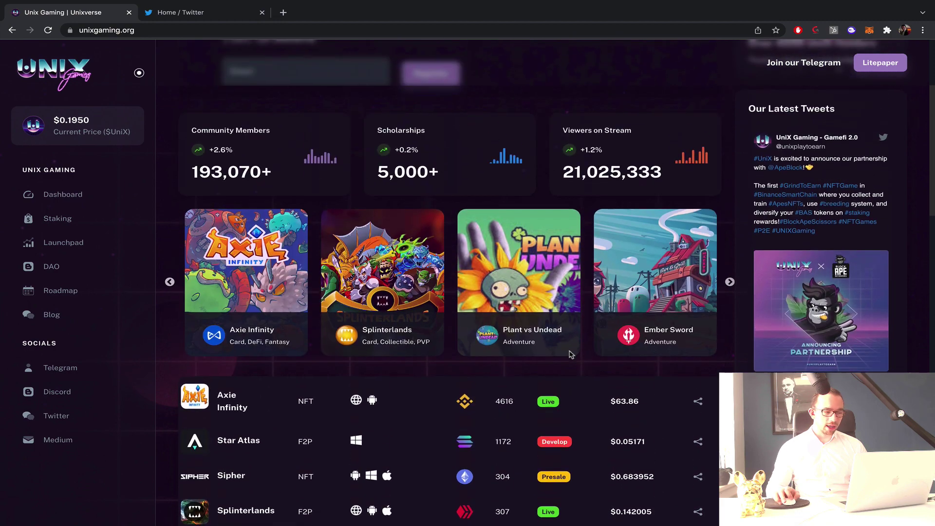
Advance the featured-games carousel two cards to Plant vs Undead, Ember Sword, Dragonary and Axie Infinity.
click(729, 284)
click(729, 283)
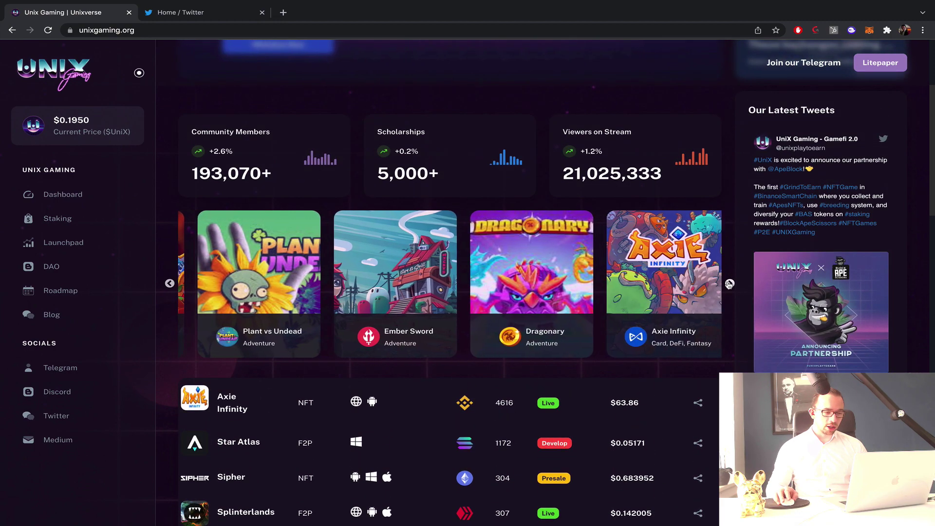
scroll(641, 114, up, 3)
scroll(438, 224, down, 1)
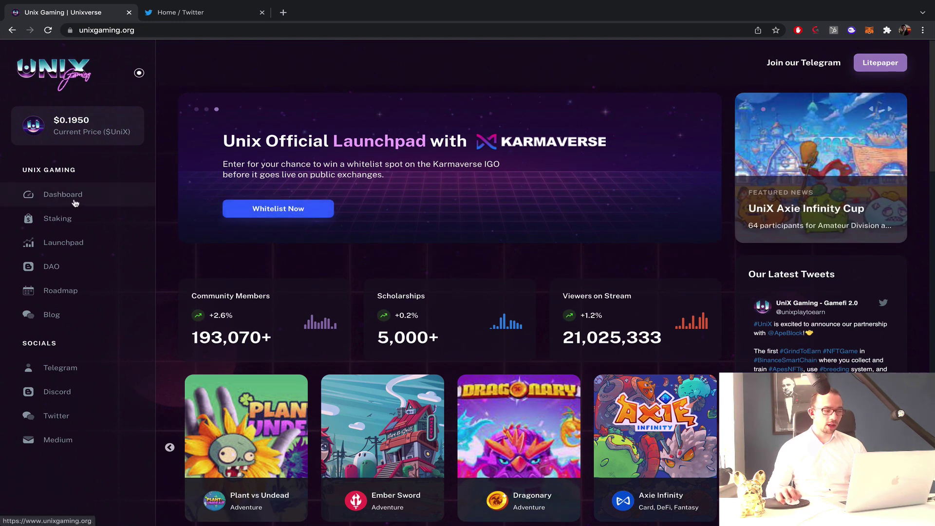
Open the Staking yield farm page and dismiss the yellow warning about sending funds to the contract.
click(75, 223)
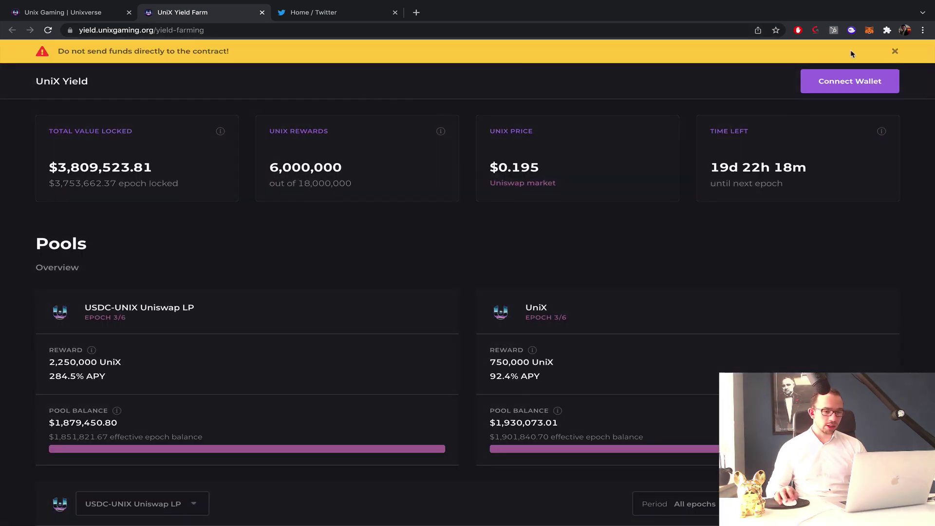
click(894, 51)
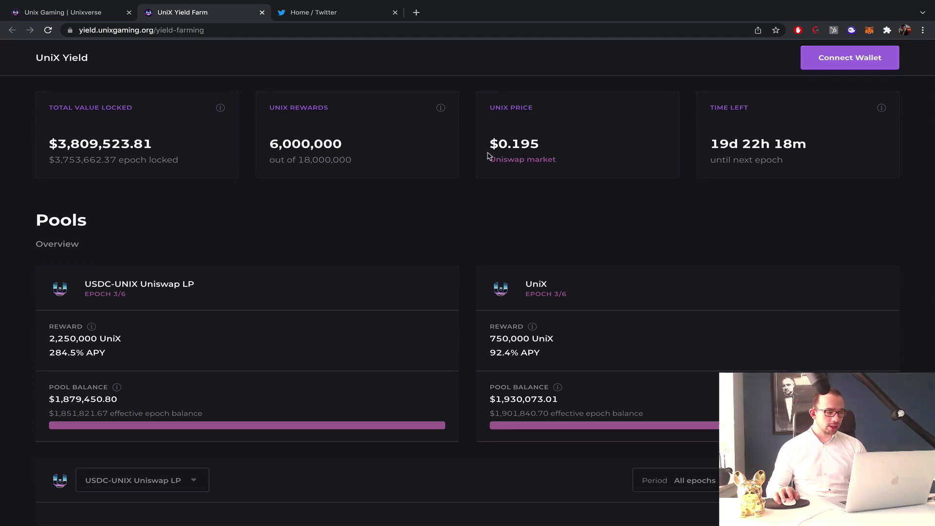
scroll(489, 156, down, 1)
scroll(290, 150, down, 1)
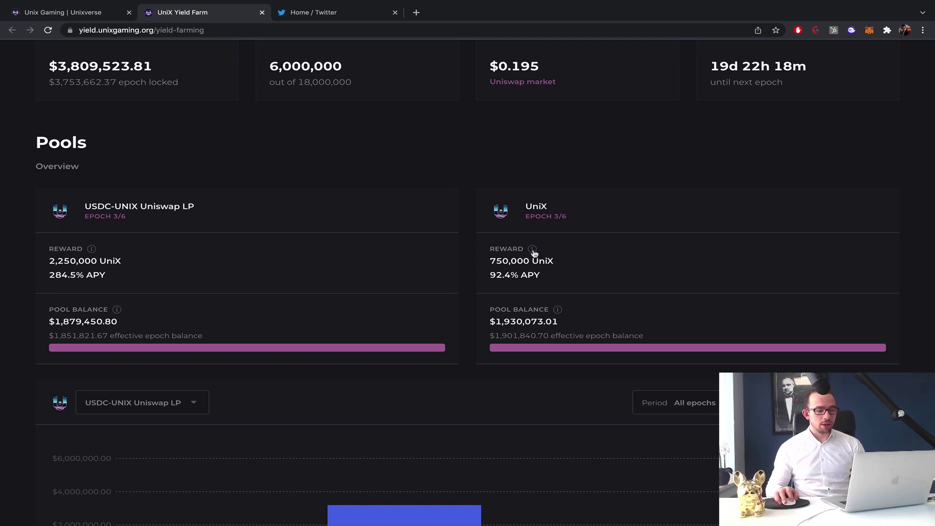
Look through the yield farm's pools, epoch chart and transactions.
mouse_move(535, 250)
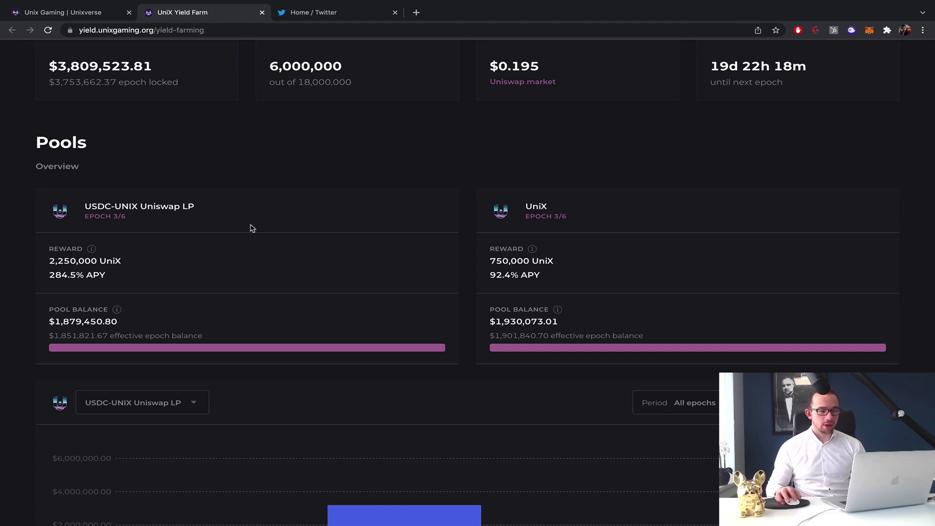
scroll(252, 227, up, 1)
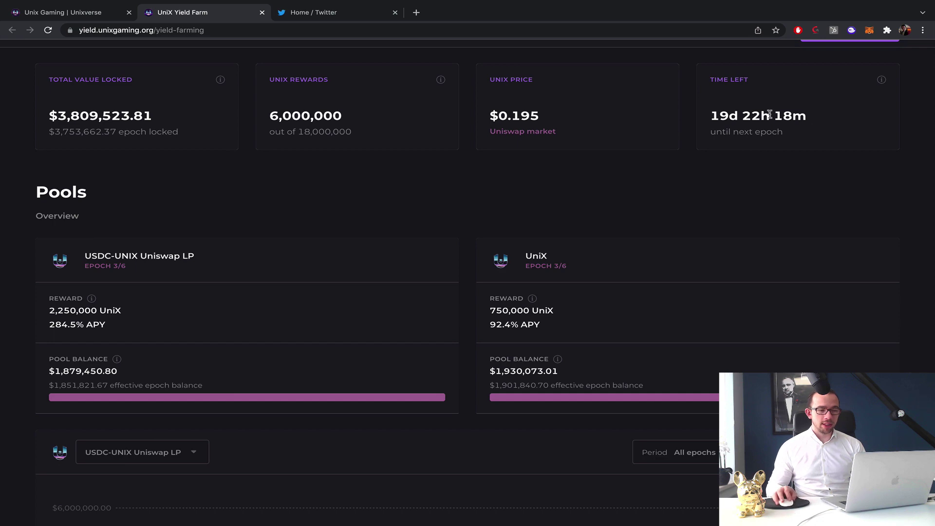
scroll(704, 164, down, 8)
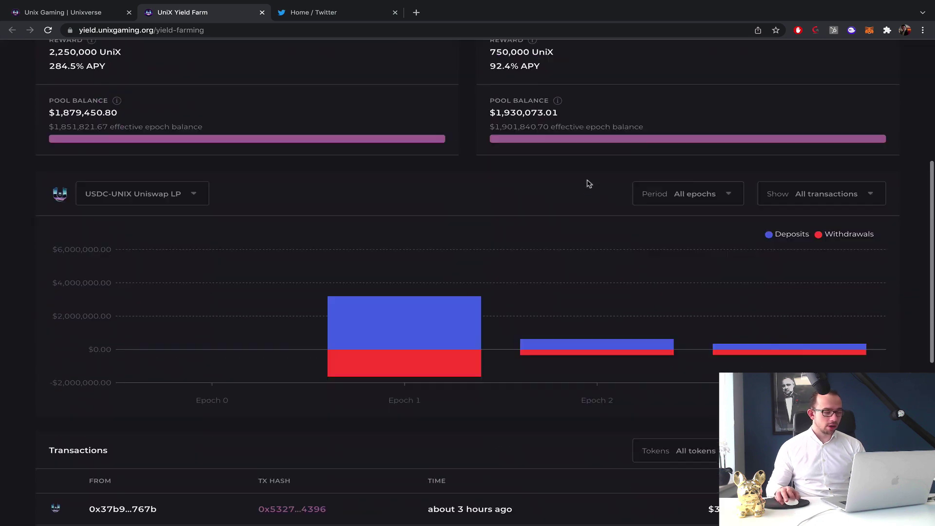
mouse_move(813, 209)
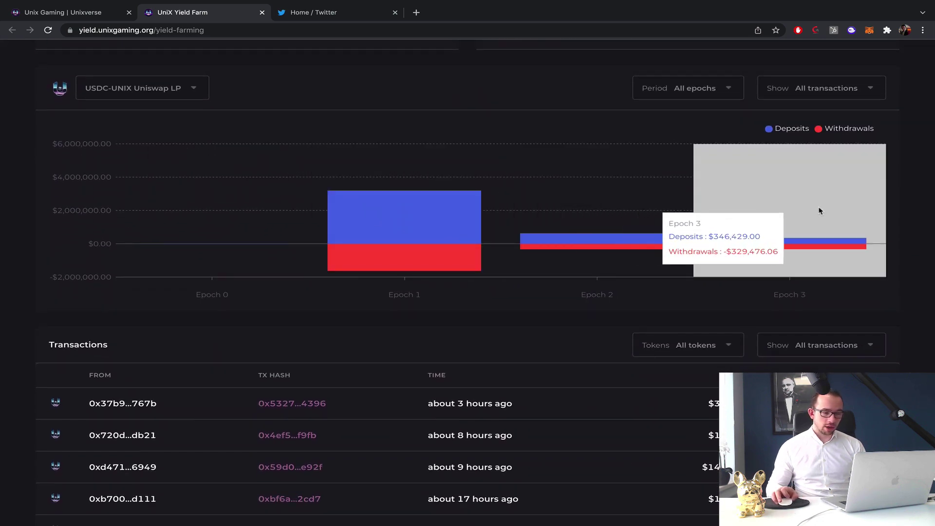
mouse_move(428, 221)
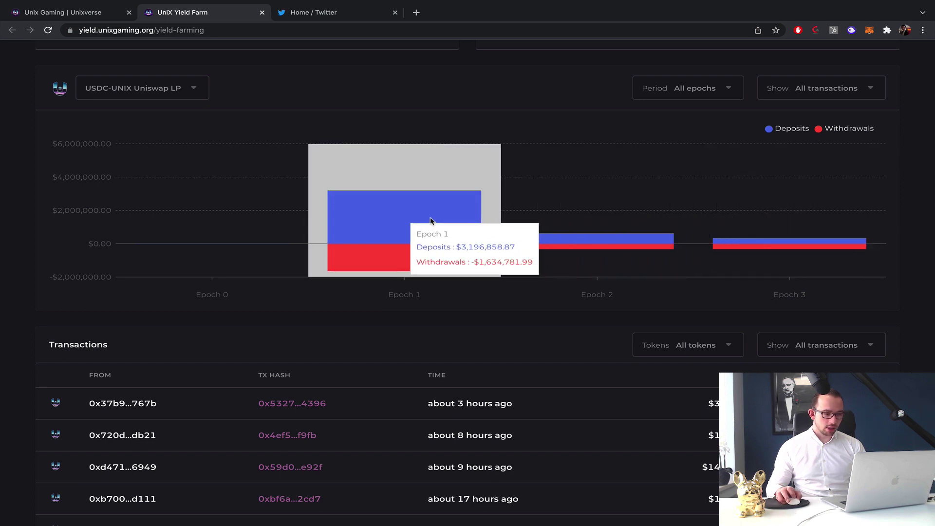
mouse_move(560, 238)
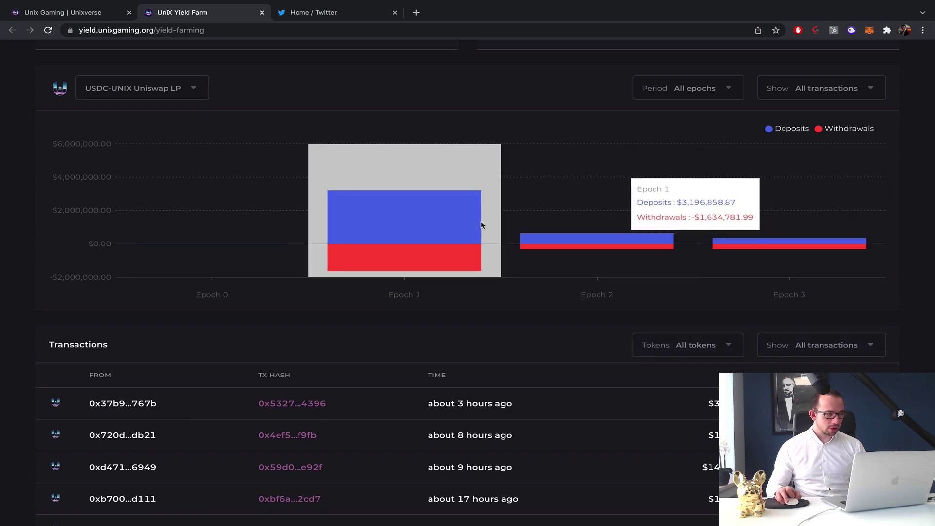
scroll(555, 215, down, 5)
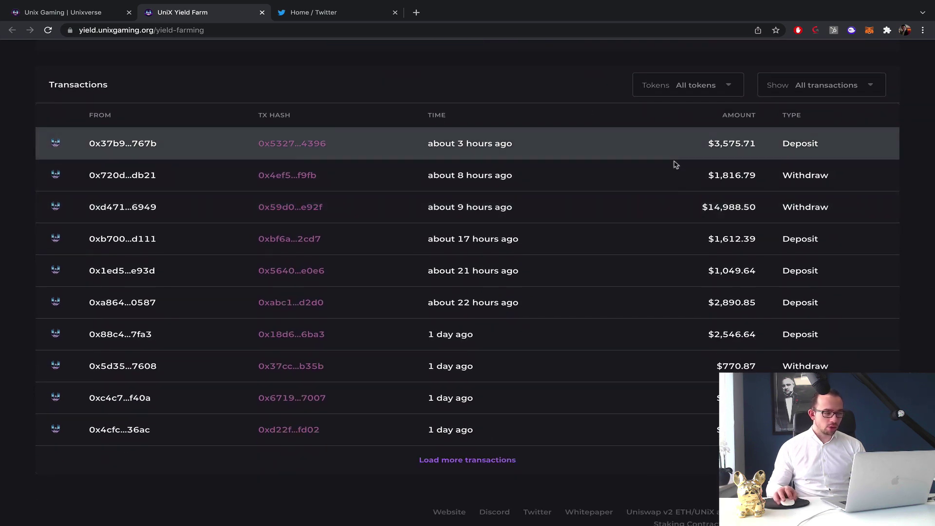
scroll(688, 316, down, 1)
scroll(688, 317, up, 4)
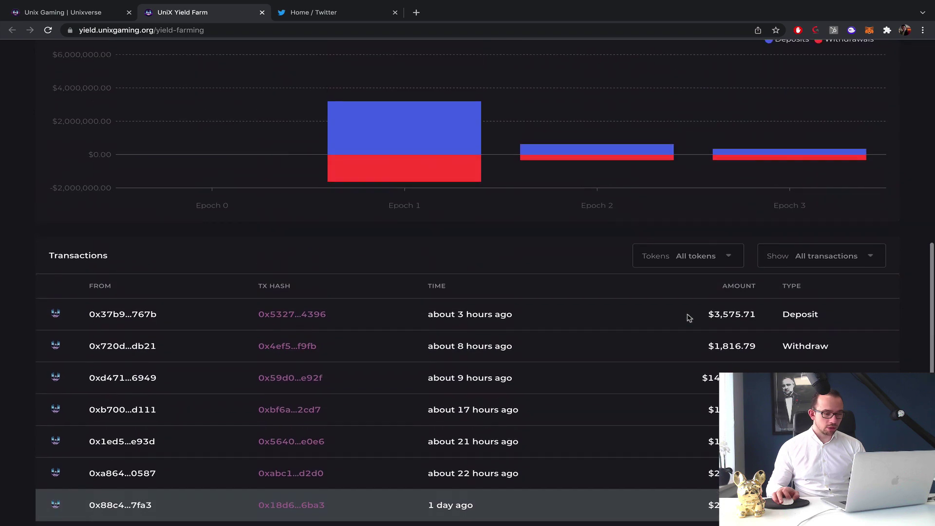
scroll(688, 317, up, 10)
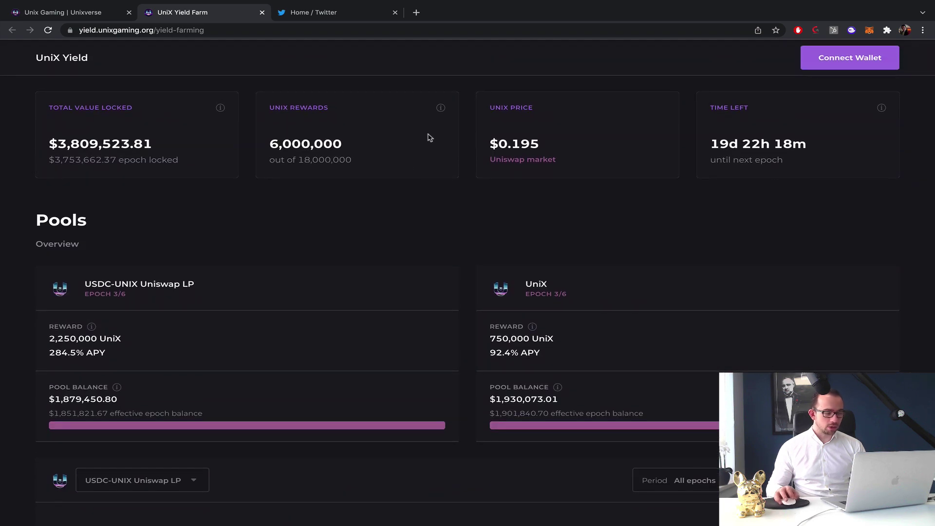
scroll(652, 149, down, 10)
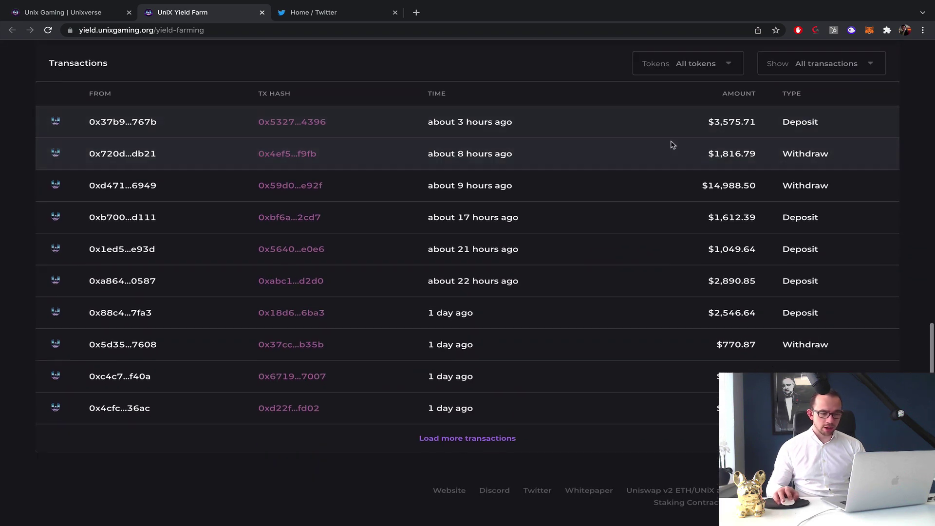
scroll(476, 297, up, 10)
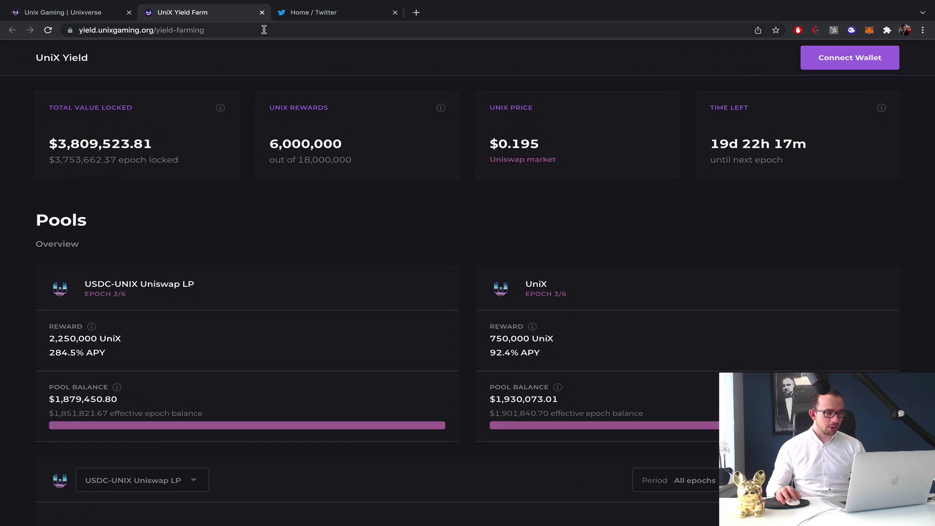
Close the yield farm and browse the UniX Launchpad page.
click(263, 12)
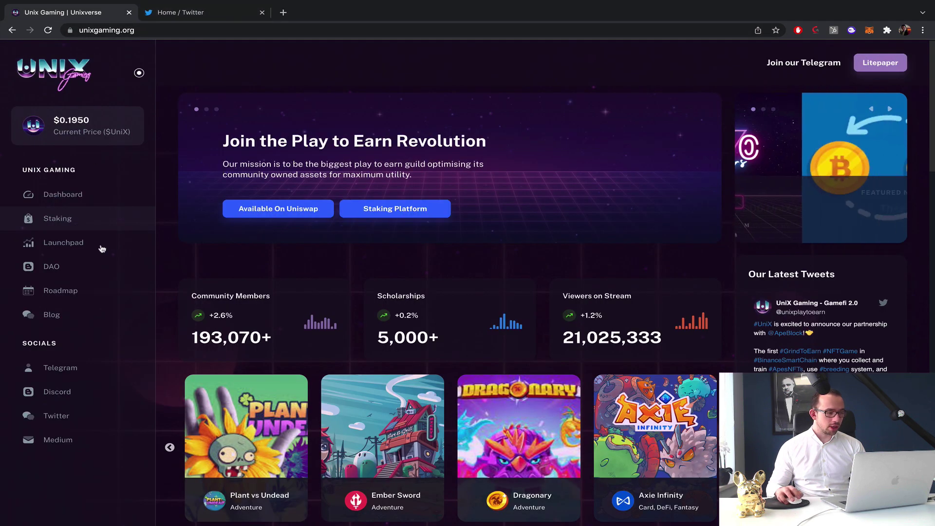
click(85, 245)
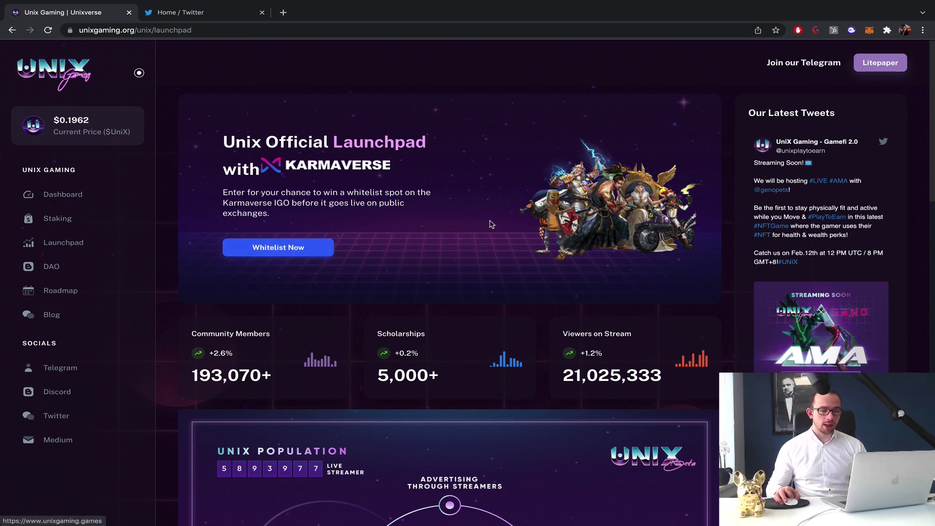
scroll(490, 222, down, 4)
scroll(490, 223, down, 3)
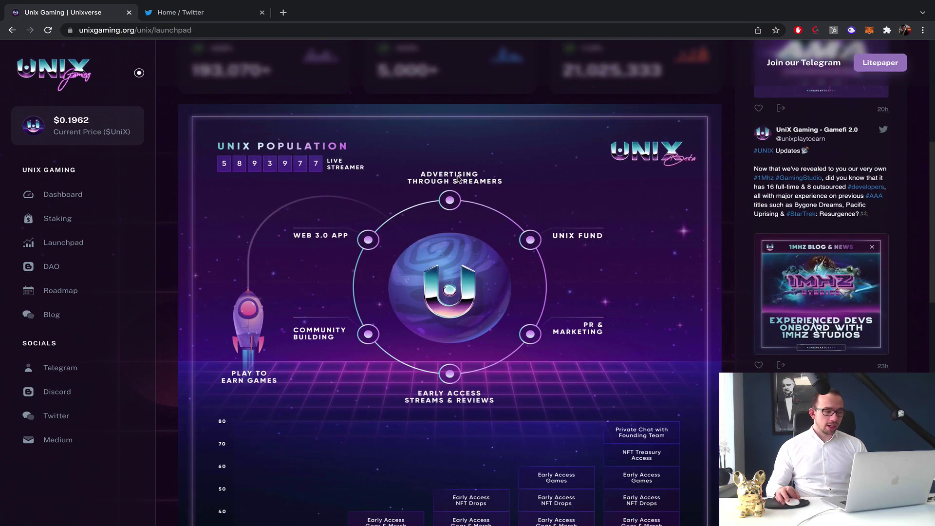
scroll(458, 179, down, 5)
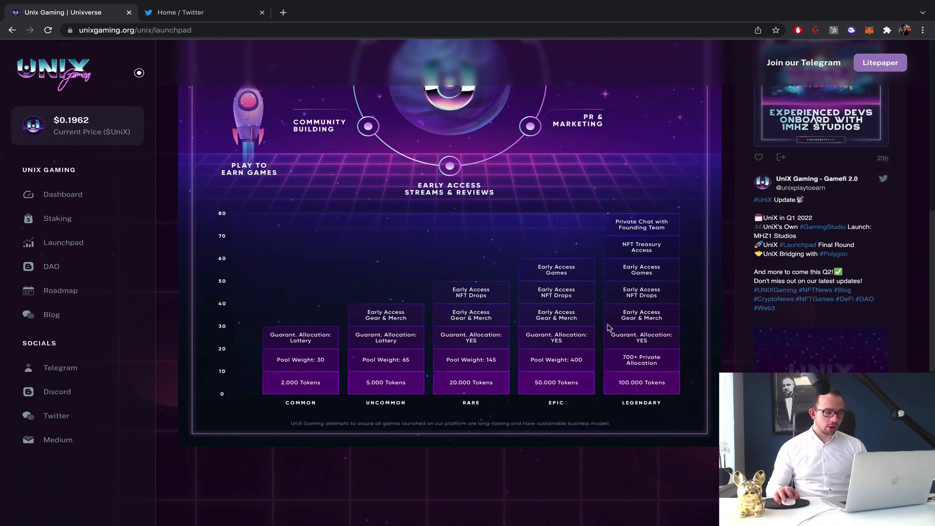
Browse the UniX DAO page.
click(74, 266)
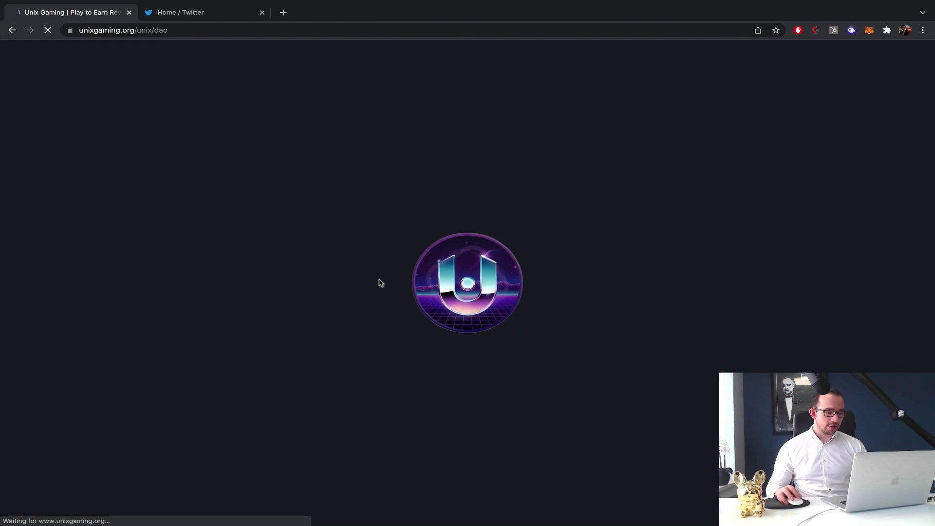
scroll(441, 271, down, 8)
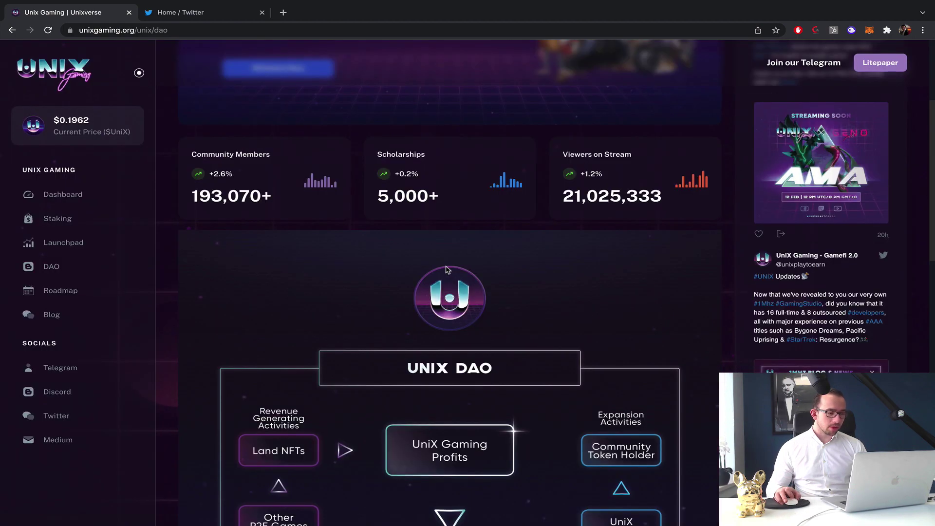
scroll(447, 269, down, 12)
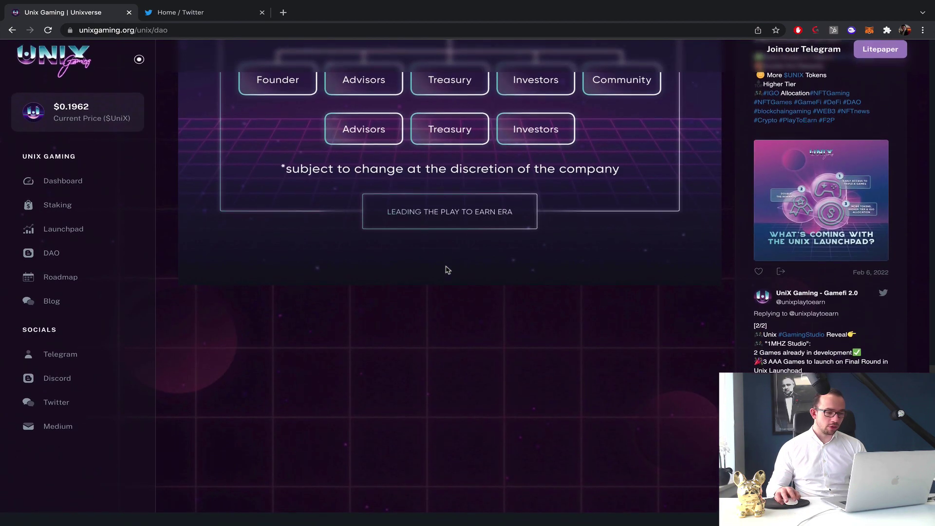
scroll(447, 269, up, 6)
scroll(447, 269, up, 10)
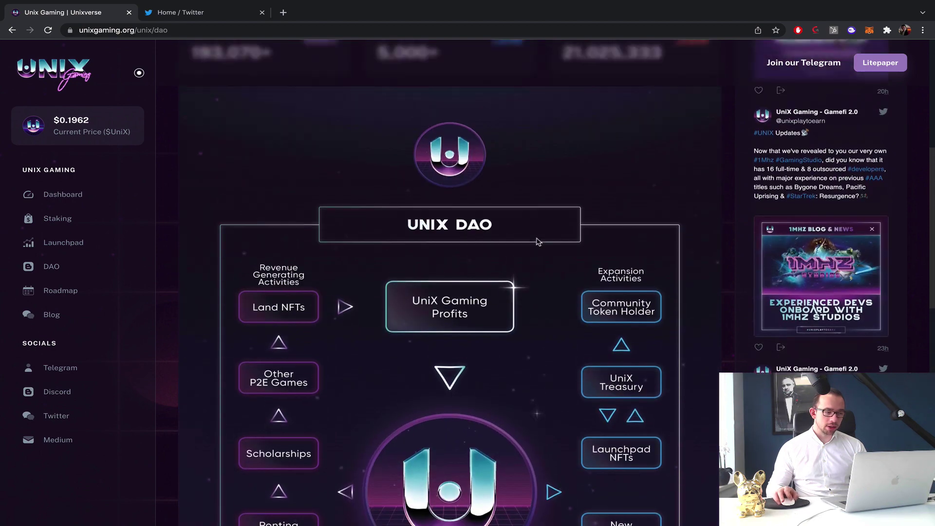
scroll(531, 244, up, 4)
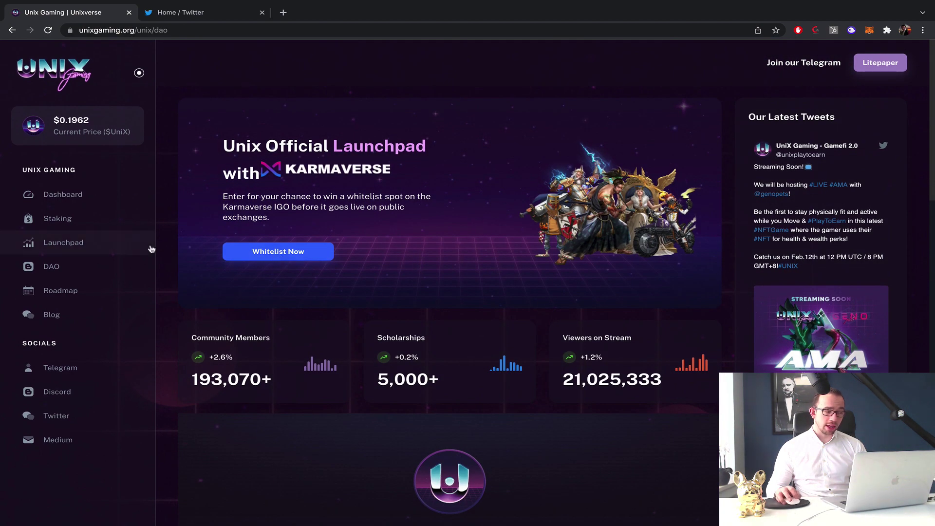
Open the Roadmap and scroll through the Q3 2022, Q4 2022 and 2023 milestones.
click(67, 292)
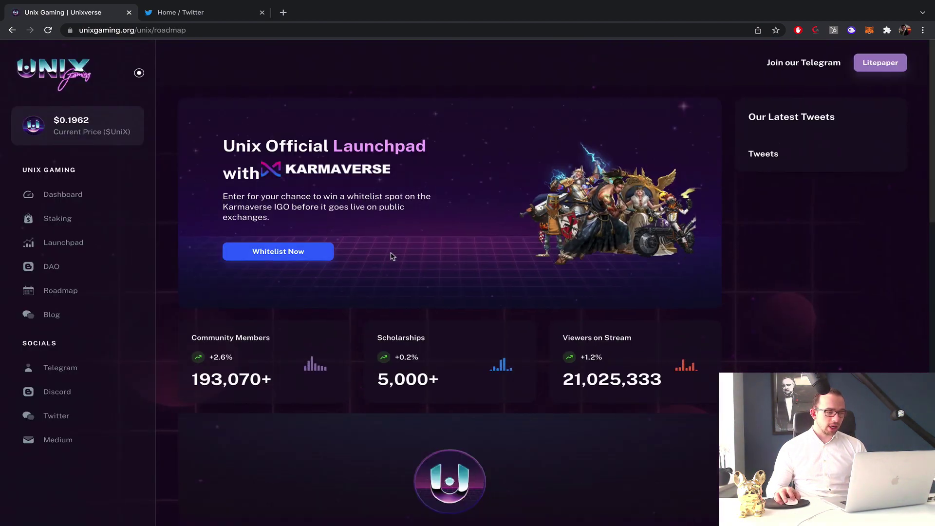
scroll(409, 254, down, 4)
scroll(422, 257, down, 15)
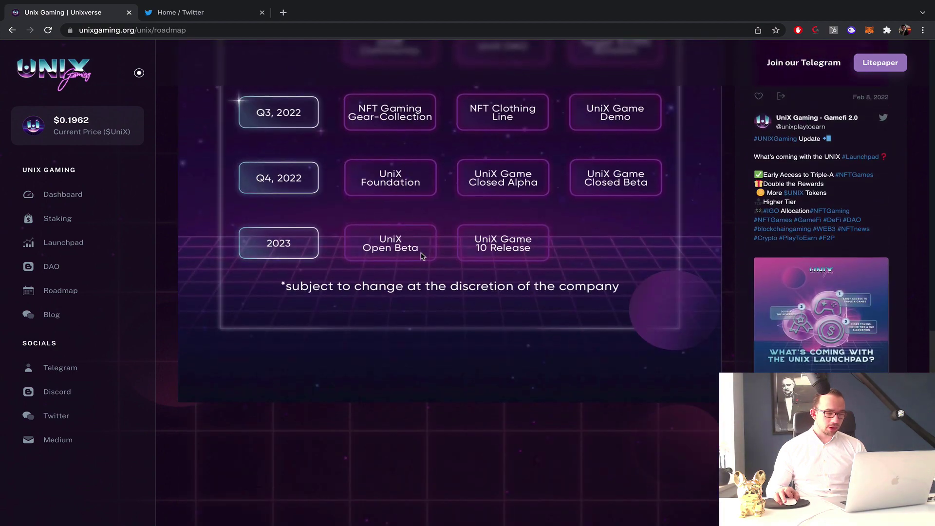
Open the UniX Gaming blog and scroll through its posts.
click(68, 315)
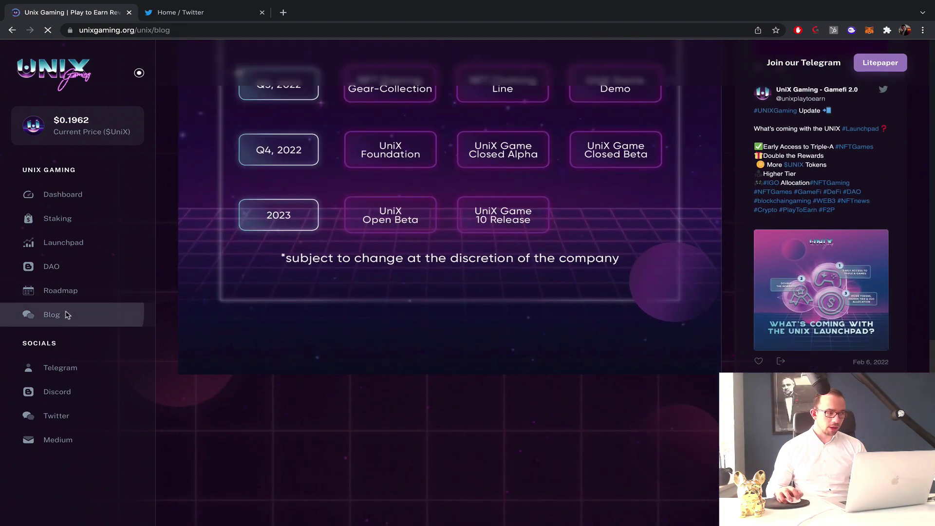
scroll(670, 191, down, 3)
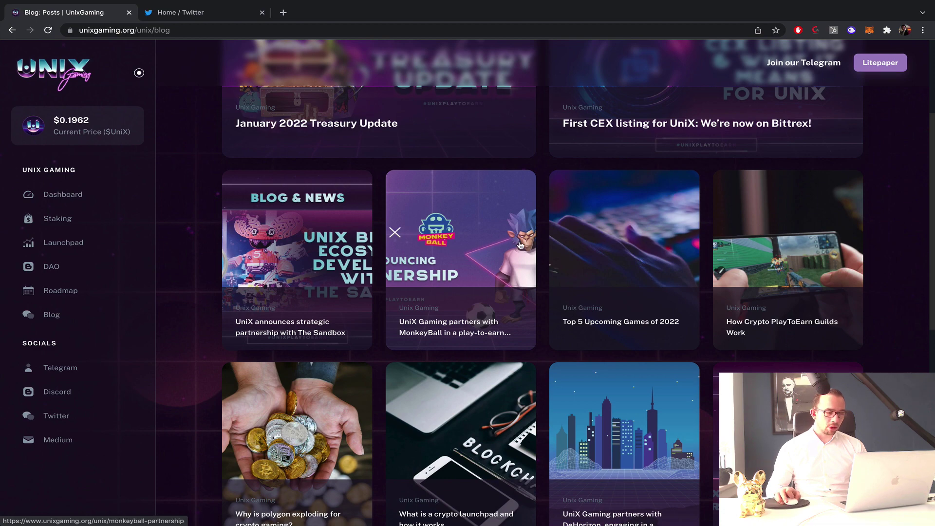
scroll(521, 244, up, 2)
scroll(520, 273, down, 7)
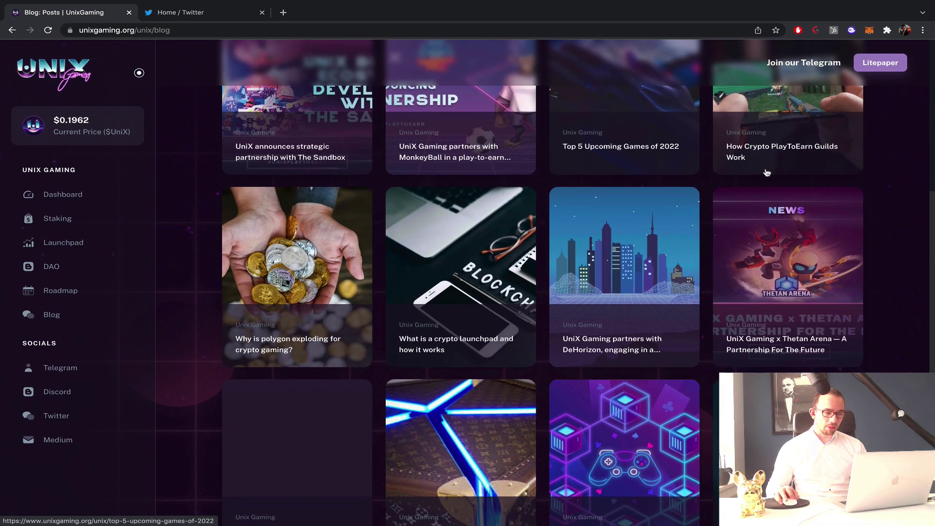
scroll(520, 298, down, 1)
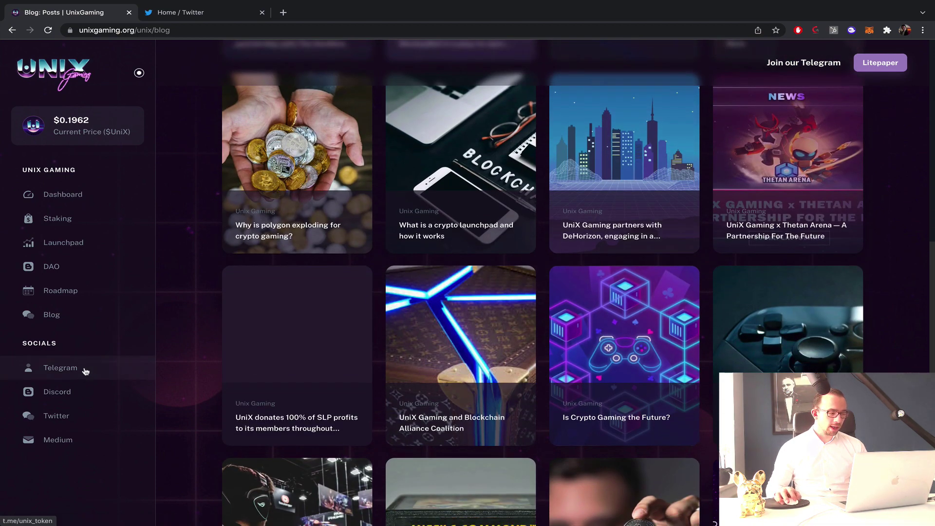
Open the project's Twitter and Telegram pages from Socials in new tabs.
right_click(61, 412)
click(73, 419)
right_click(62, 370)
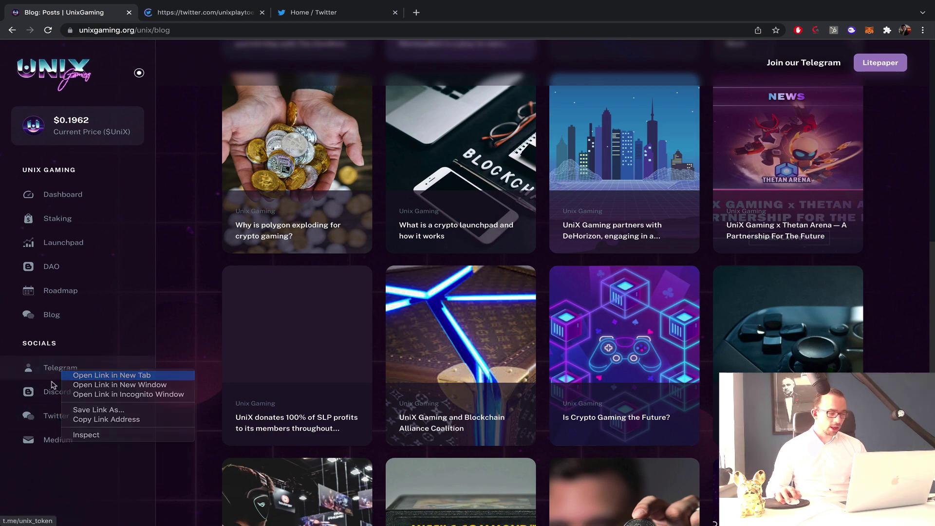
click(73, 375)
right_click(54, 387)
Open the Discord invite in a new tab and glance at the Discord app.
click(75, 388)
click(207, 13)
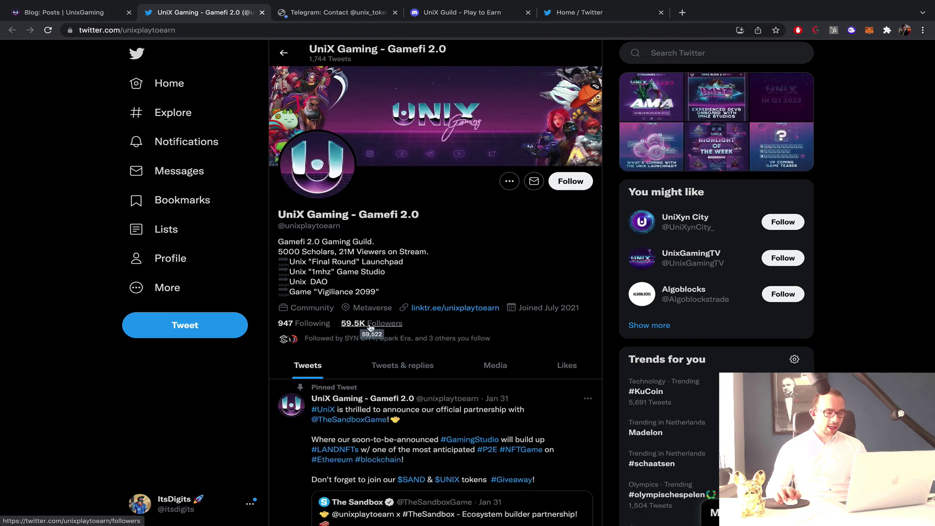
key(ctrl+Left)
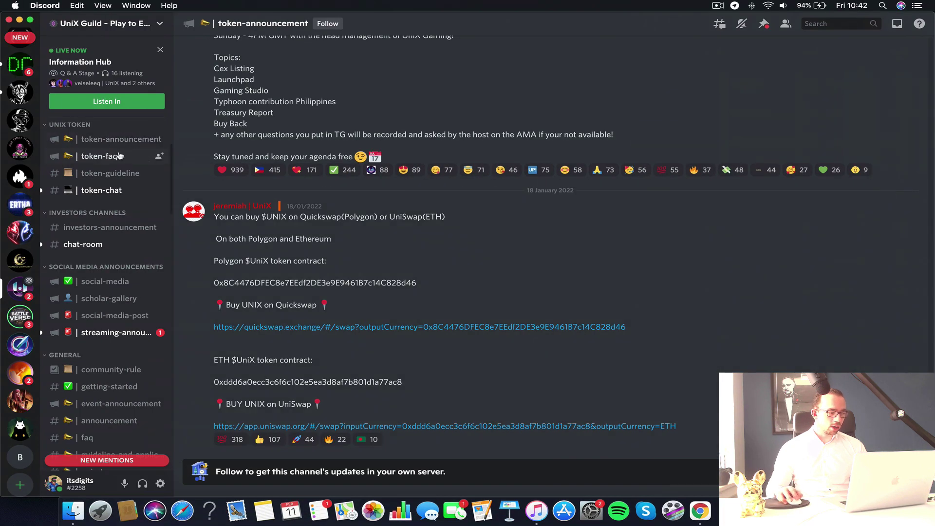
scroll(119, 156, up, 5)
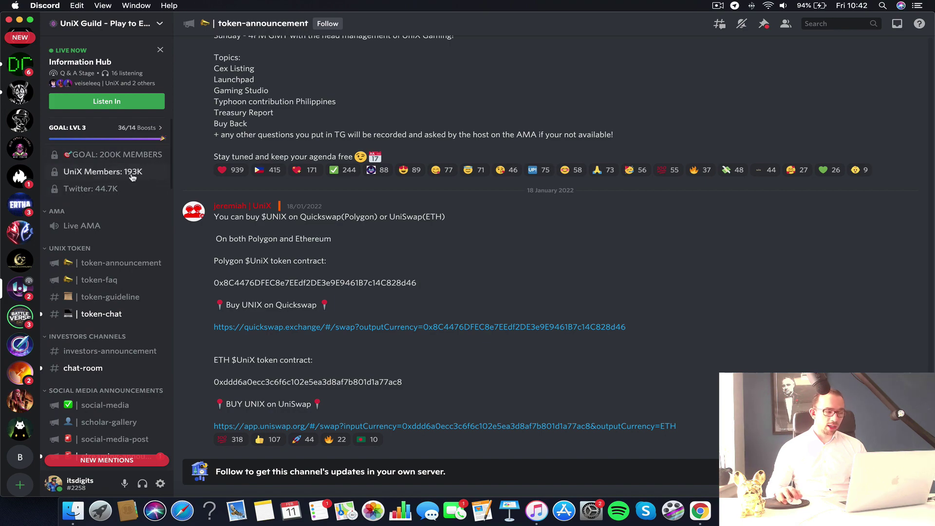
key(ctrl+Right)
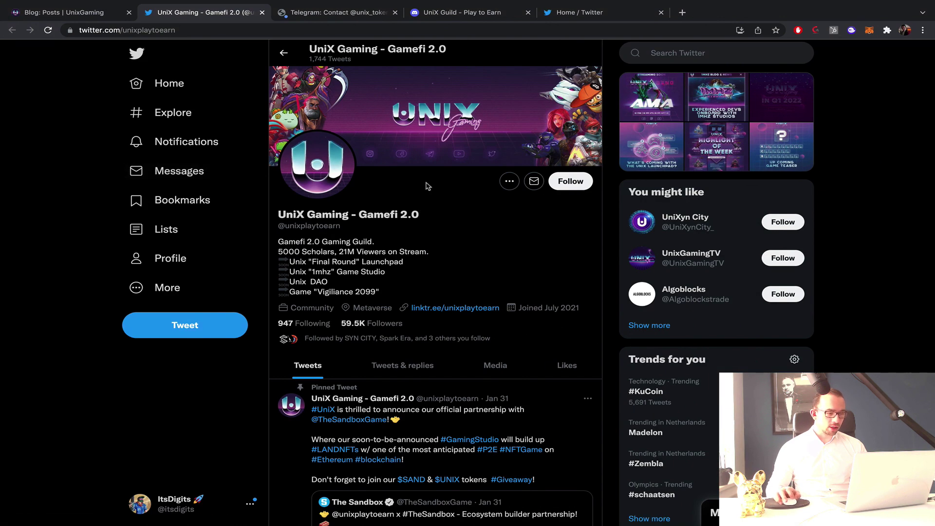
Scroll through the UniX Guild server's channels in Discord, then return to the browser.
click(360, 18)
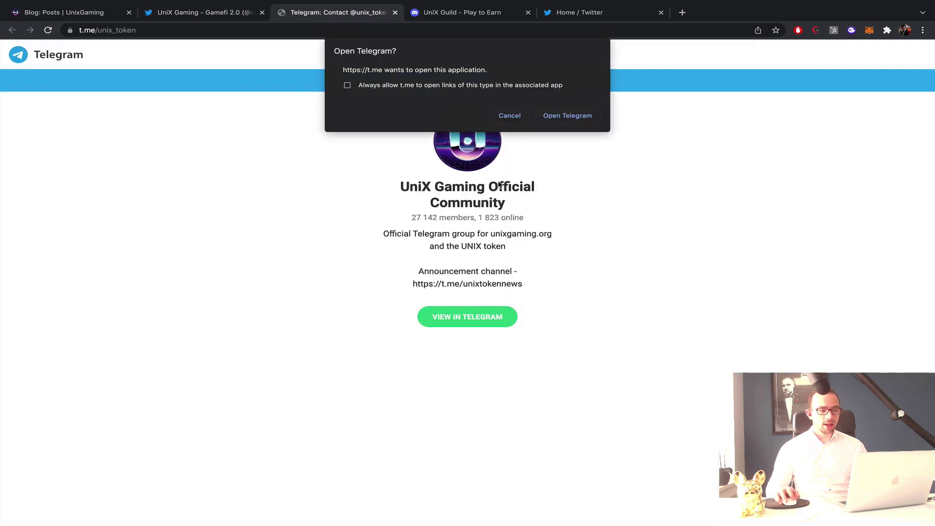
click(437, 14)
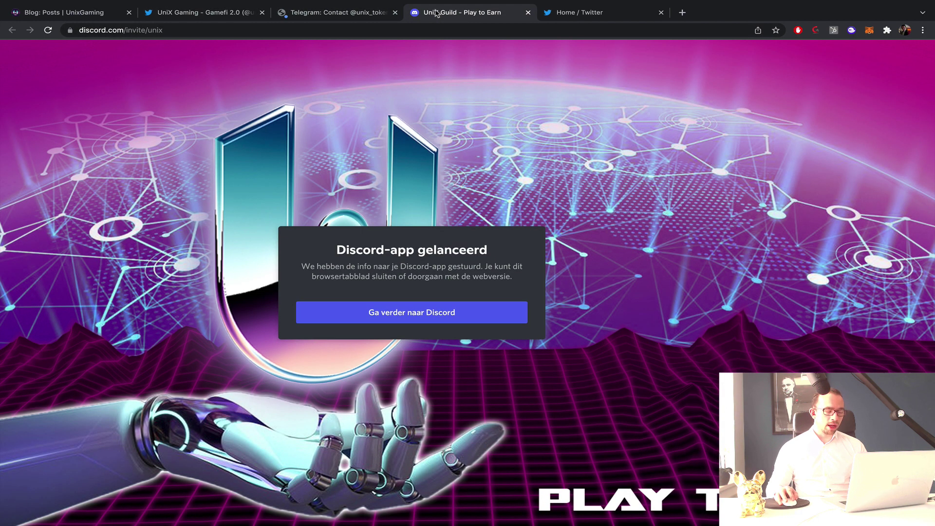
key(ctrl+Left)
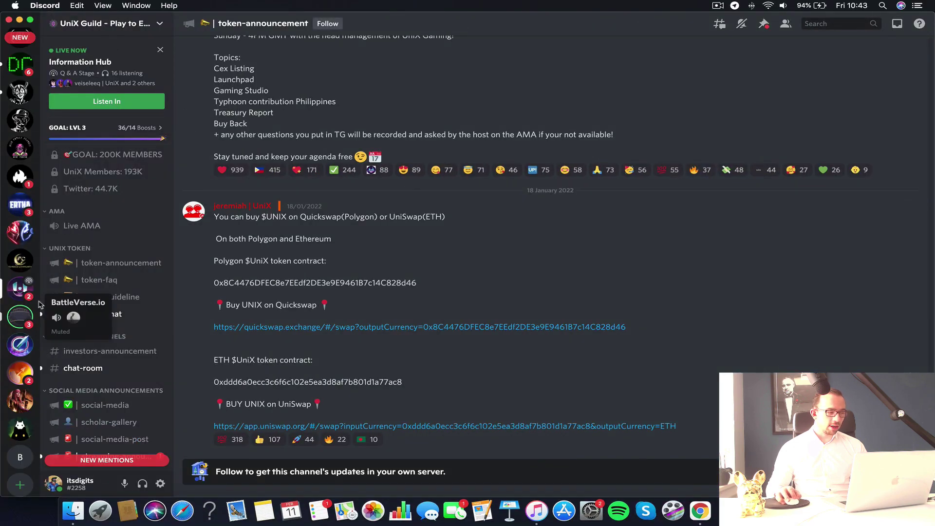
scroll(125, 267, down, 5)
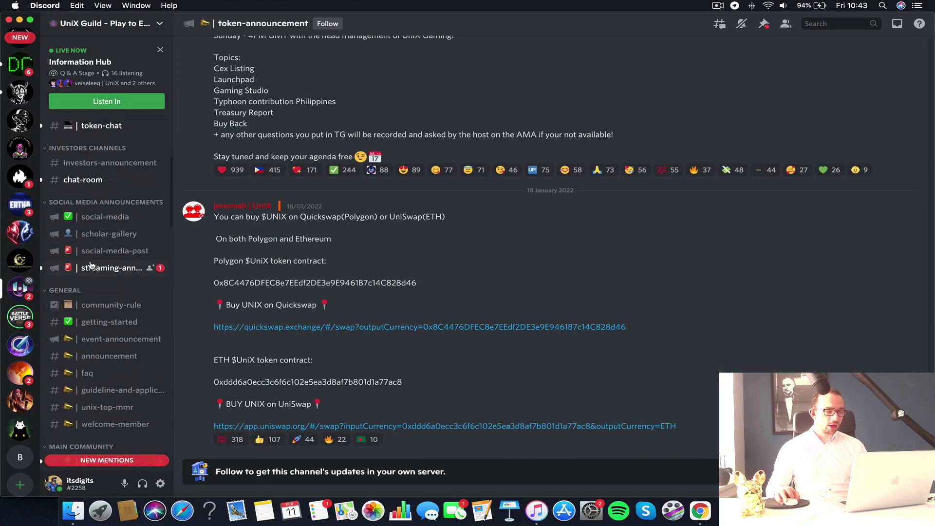
scroll(91, 266, down, 10)
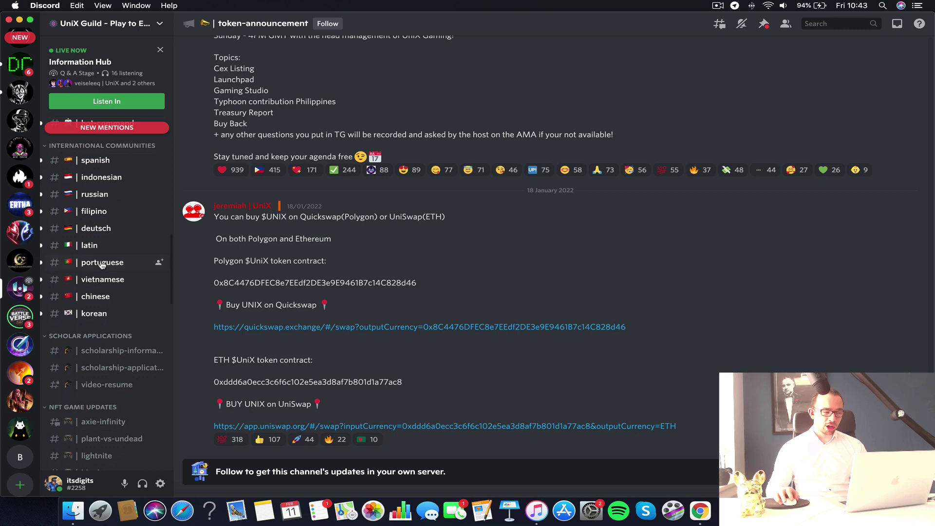
scroll(101, 264, up, 10)
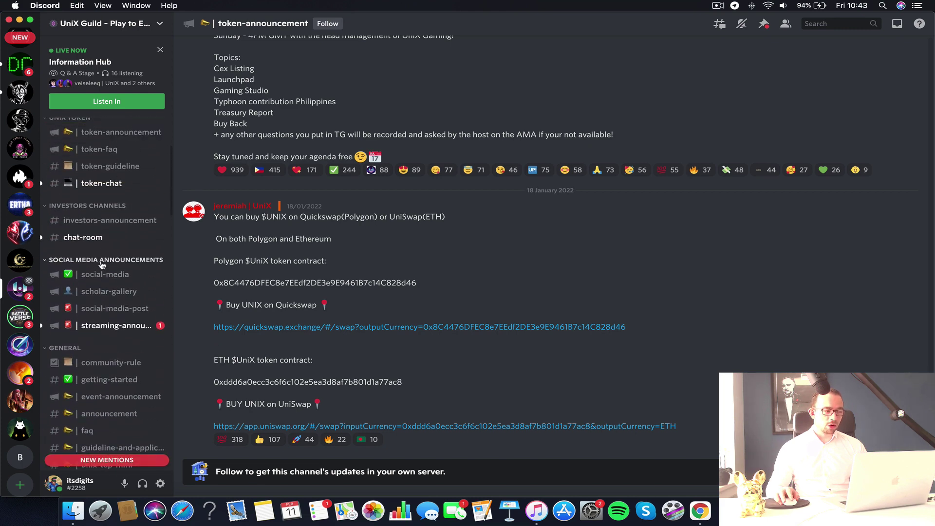
scroll(102, 264, up, 4)
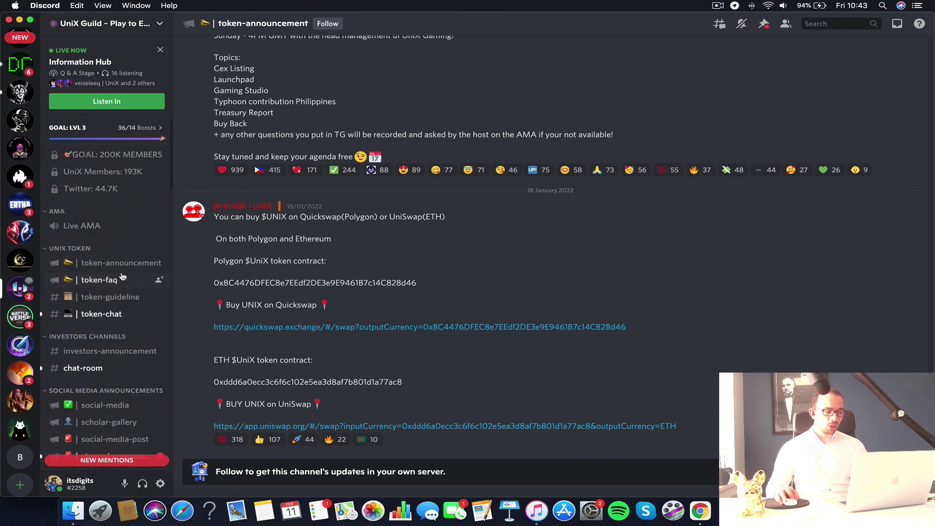
scroll(122, 277, down, 3)
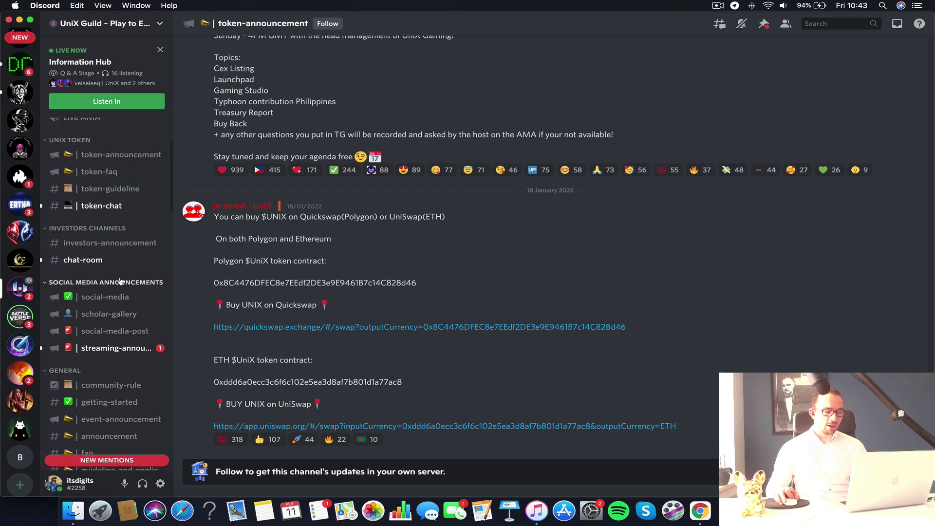
scroll(120, 281, down, 19)
scroll(122, 281, up, 15)
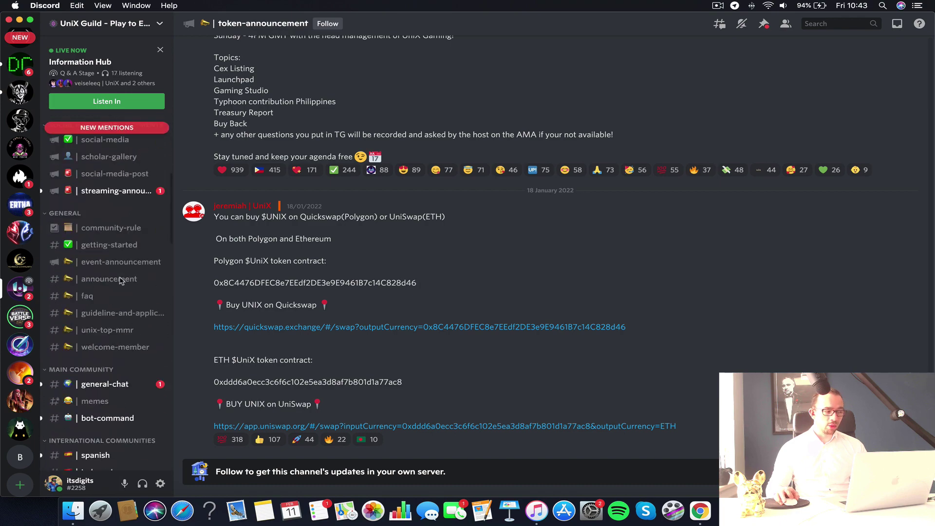
scroll(121, 281, up, 3)
key(ctrl+Right)
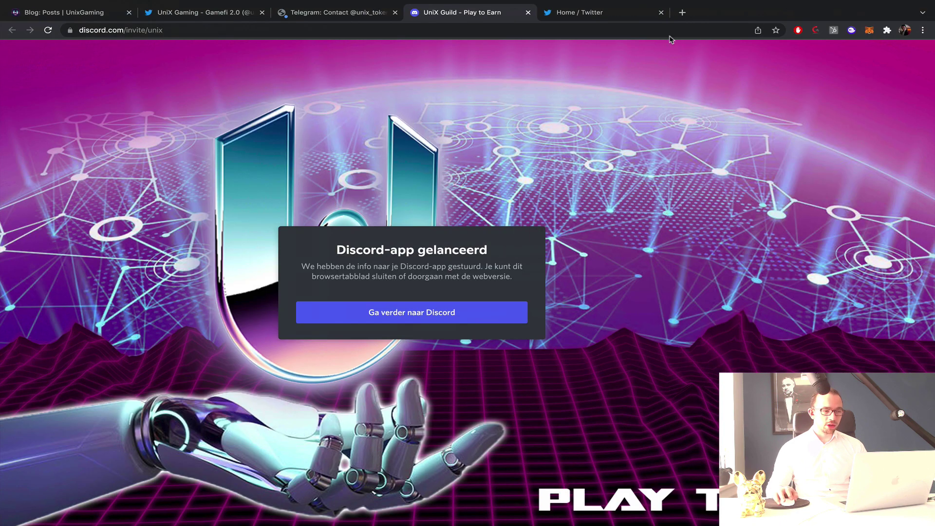
Close the Discord invite tab and bring up the UniX Gaming Twitter profile.
click(528, 12)
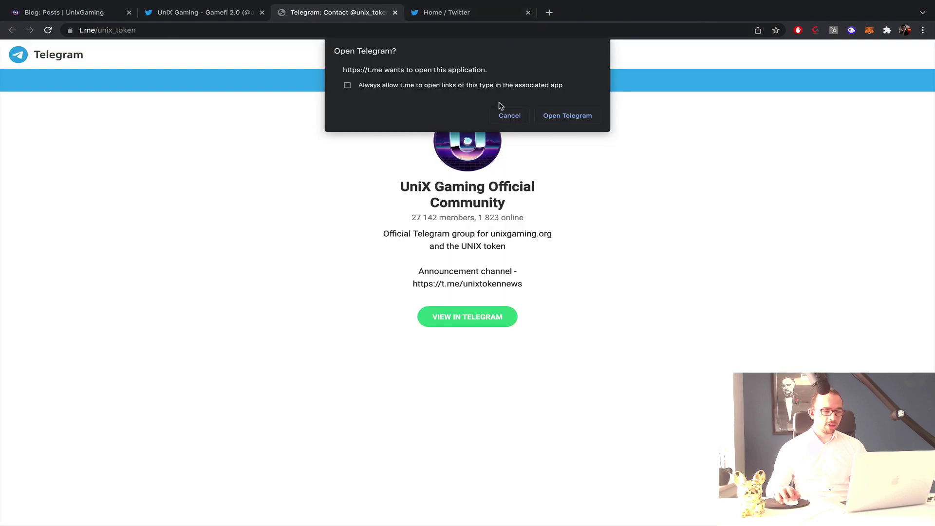
click(468, 12)
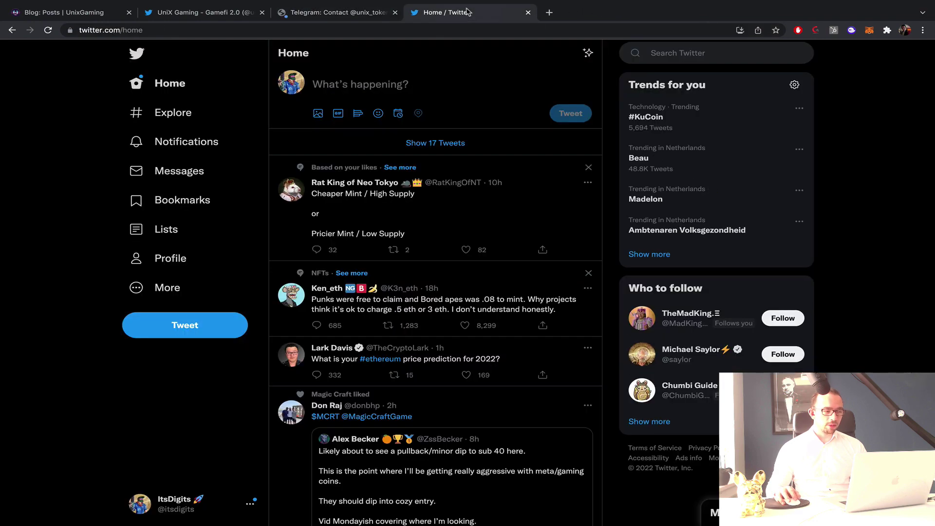
click(343, 14)
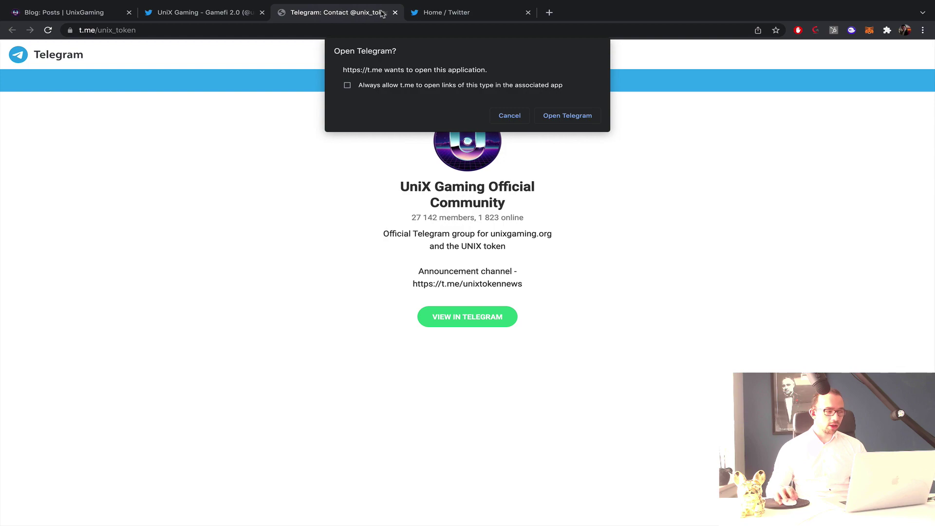
click(224, 13)
scroll(394, 296, down, 5)
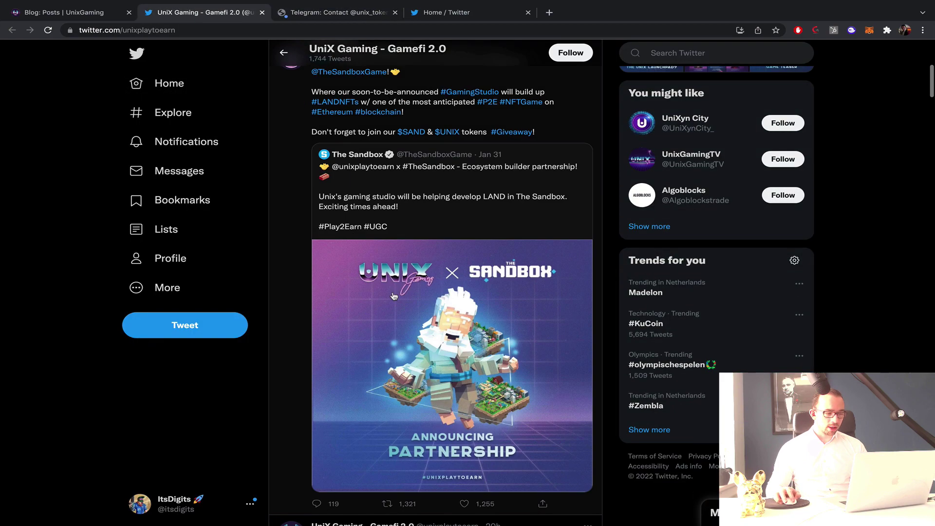
scroll(460, 174, down, 5)
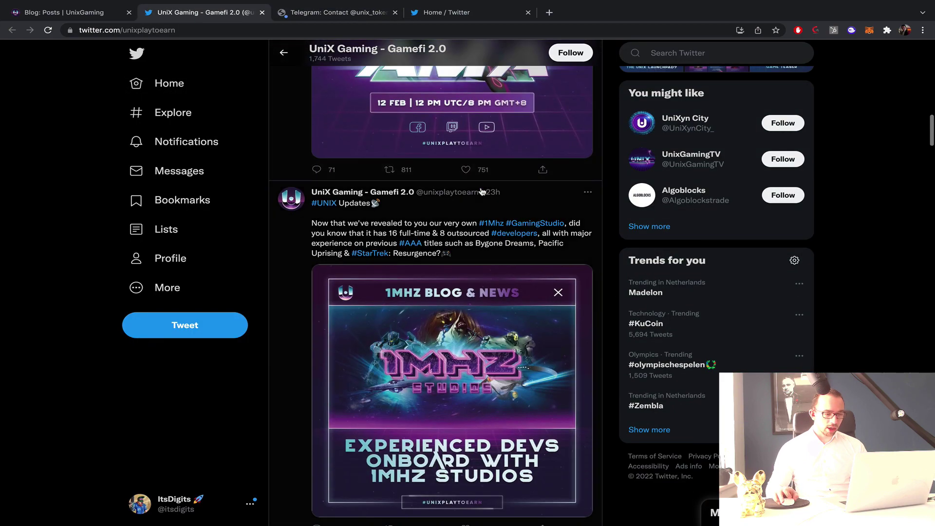
scroll(482, 192, up, 2)
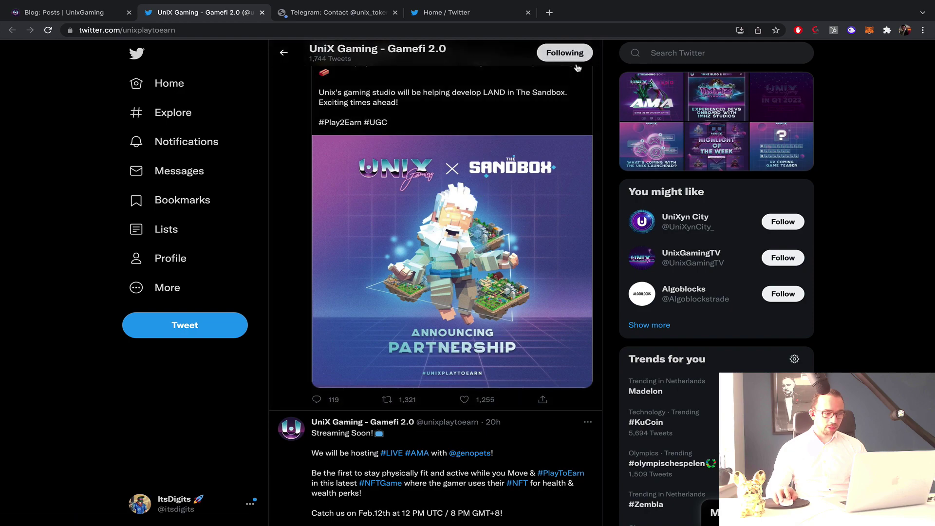
scroll(578, 67, up, 10)
scroll(434, 292, down, 15)
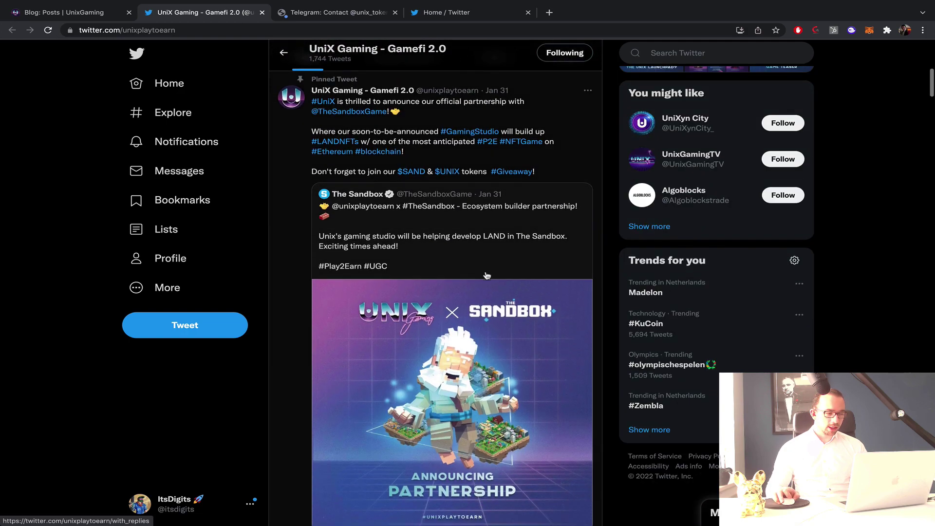
scroll(487, 275, down, 5)
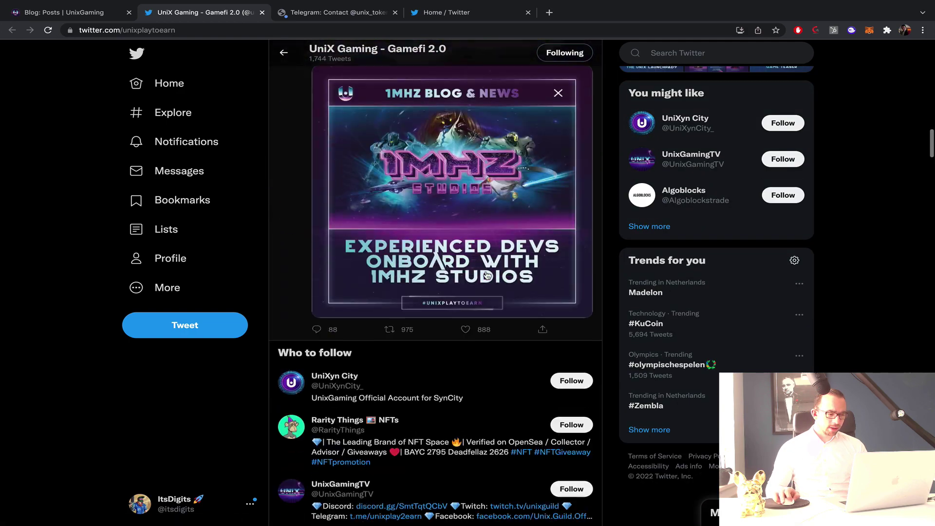
scroll(487, 275, up, 3)
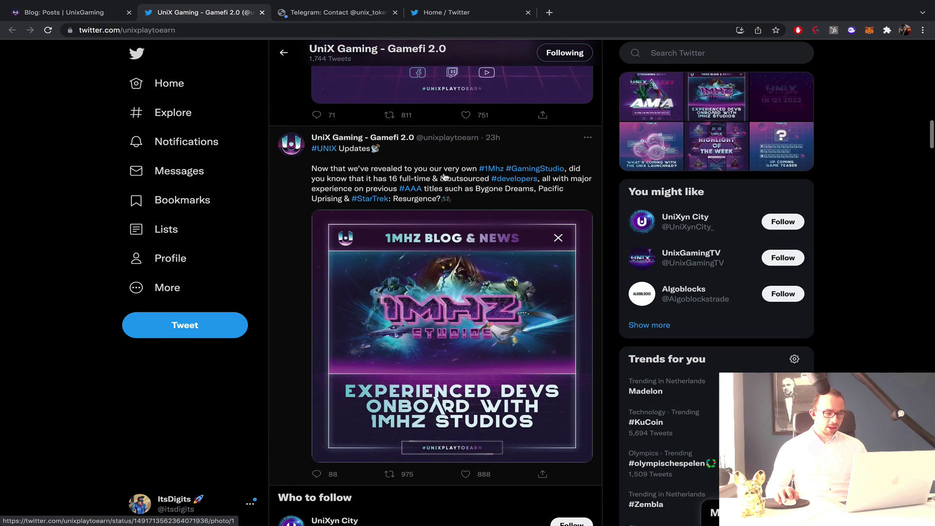
scroll(516, 182, up, 5)
scroll(515, 182, up, 9)
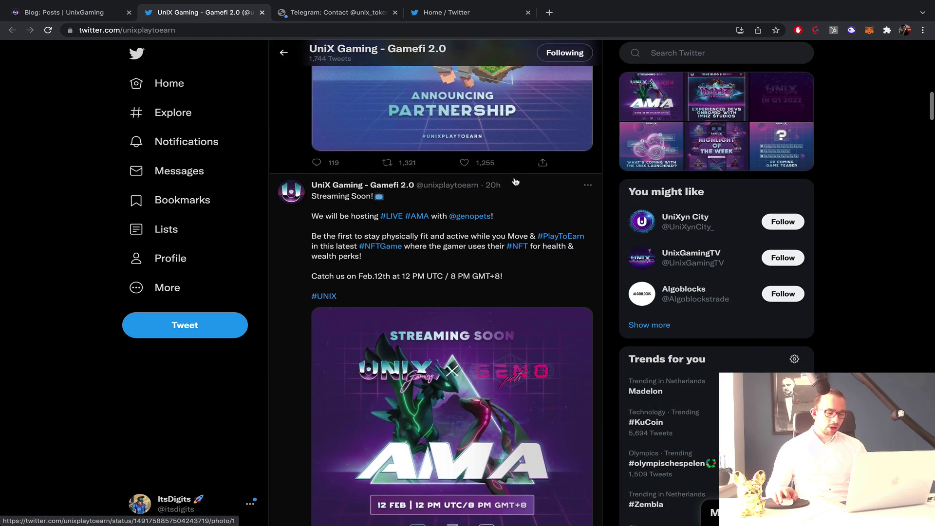
scroll(515, 182, up, 15)
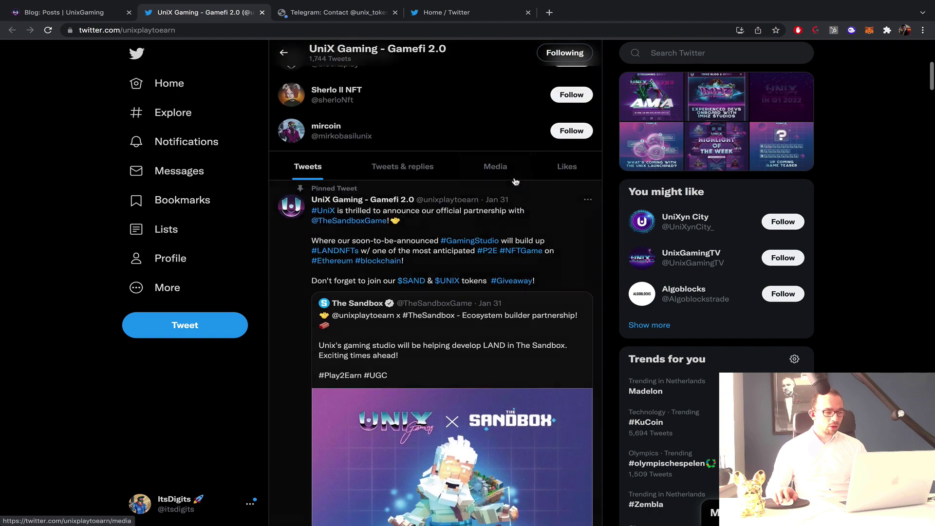
scroll(515, 182, up, 1)
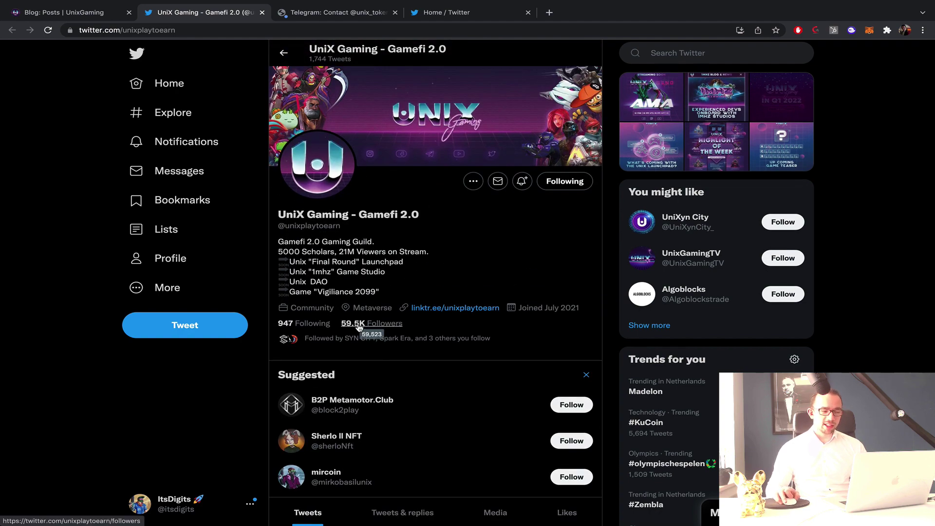
scroll(359, 327, down, 20)
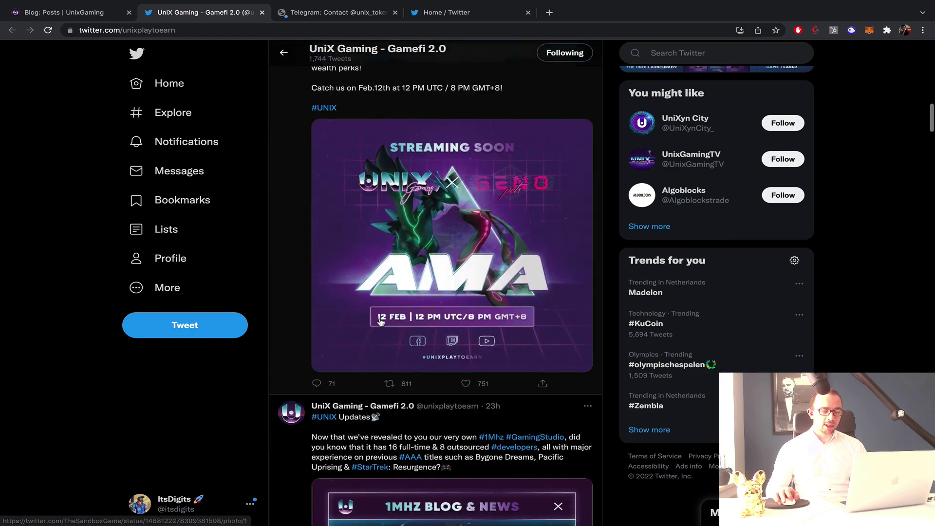
scroll(381, 322, down, 4)
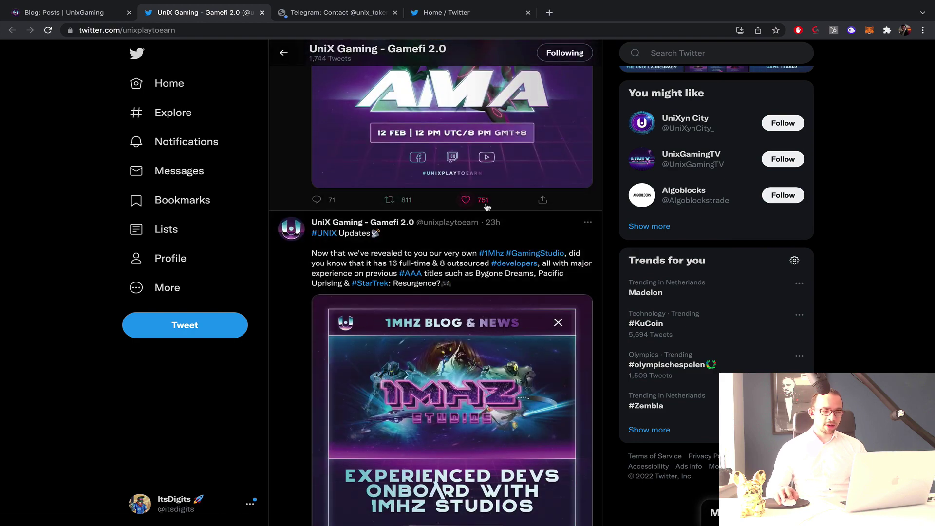
scroll(487, 208, down, 10)
scroll(488, 208, down, 8)
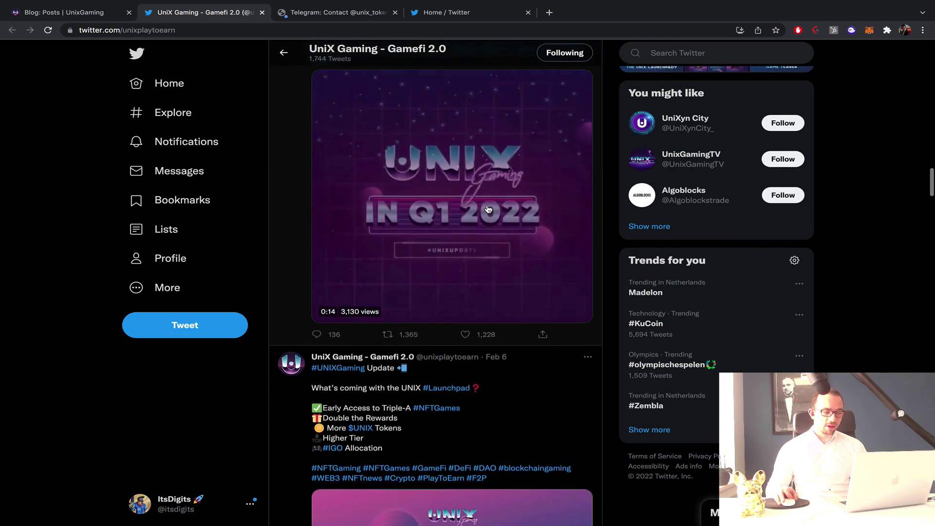
scroll(383, 225, up, 3)
scroll(383, 225, up, 8)
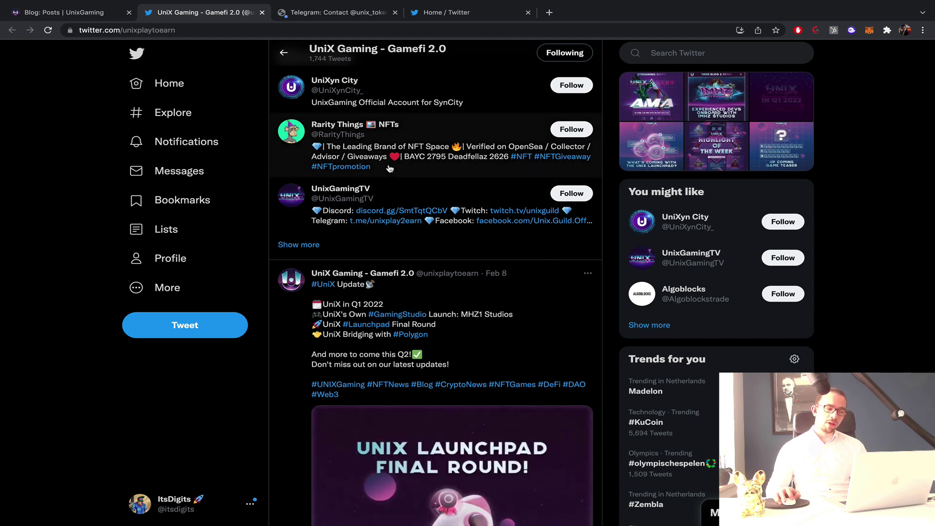
scroll(440, 172, up, 3)
scroll(440, 173, up, 1)
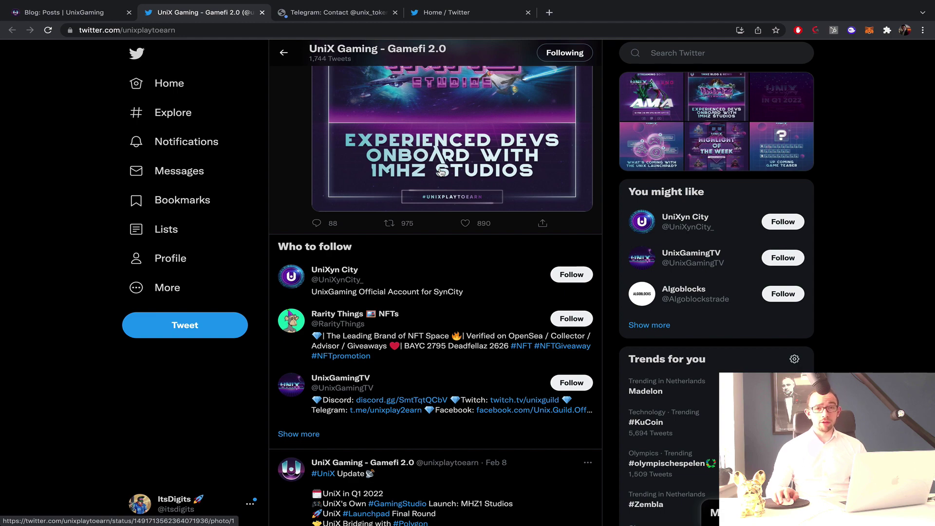
scroll(448, 168, down, 20)
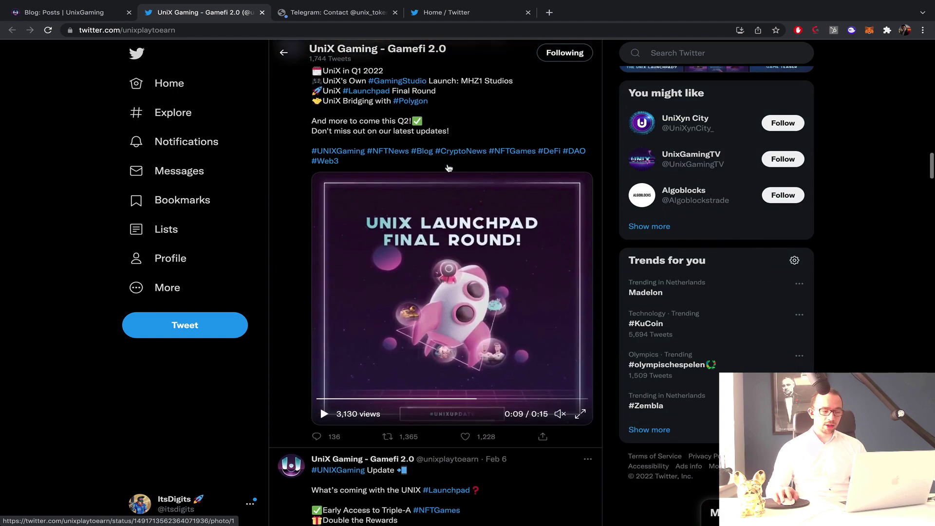
scroll(448, 168, down, 5)
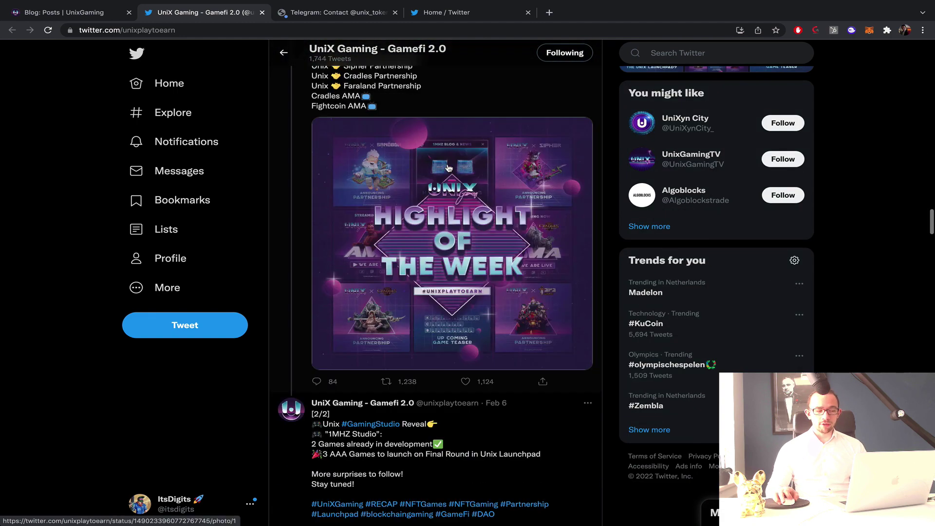
scroll(448, 168, down, 5)
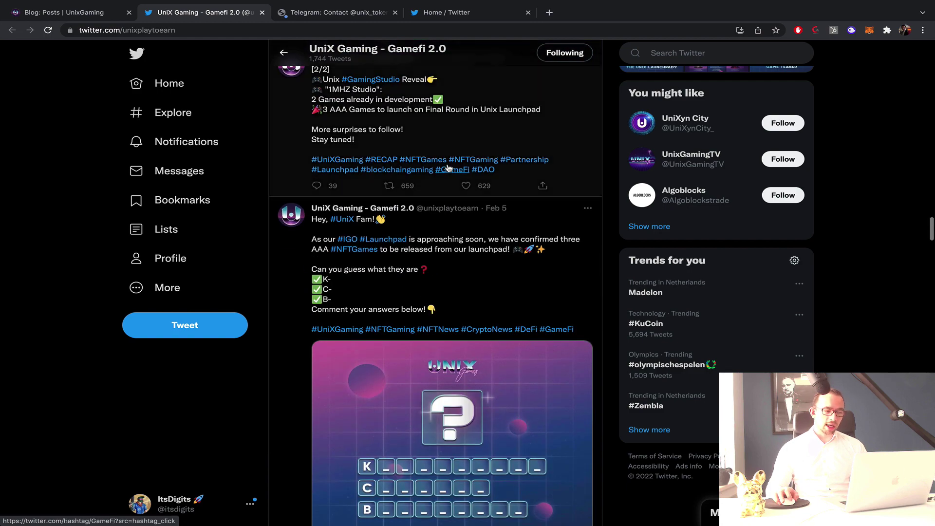
scroll(448, 168, down, 7)
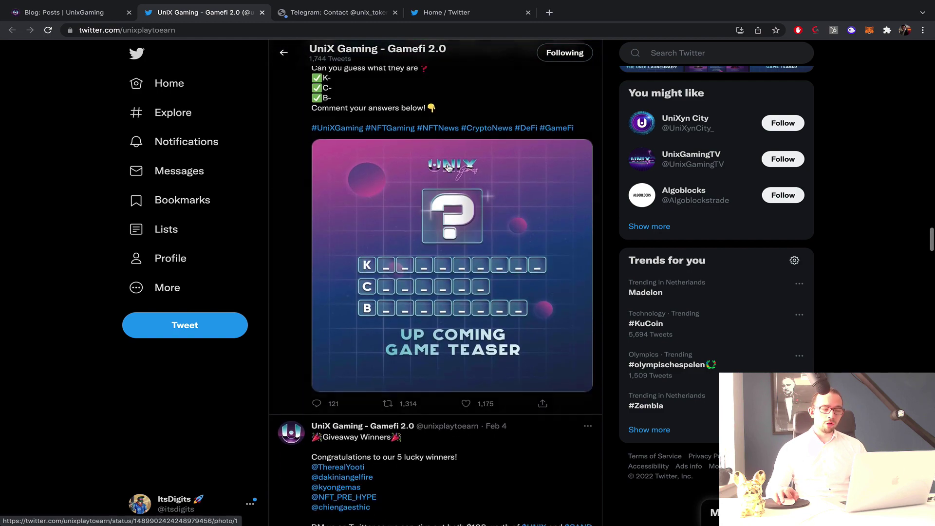
scroll(448, 168, down, 4)
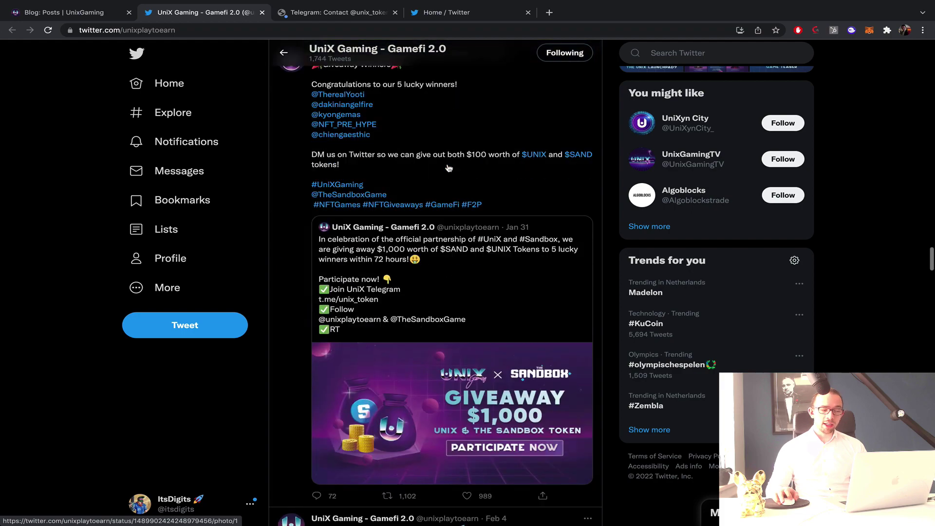
scroll(448, 168, down, 5)
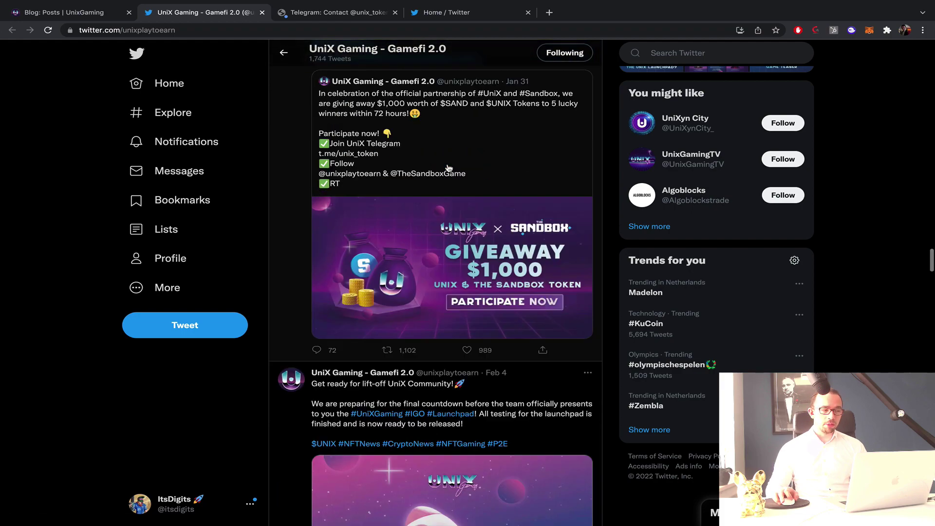
scroll(448, 167, up, 18)
scroll(448, 168, up, 20)
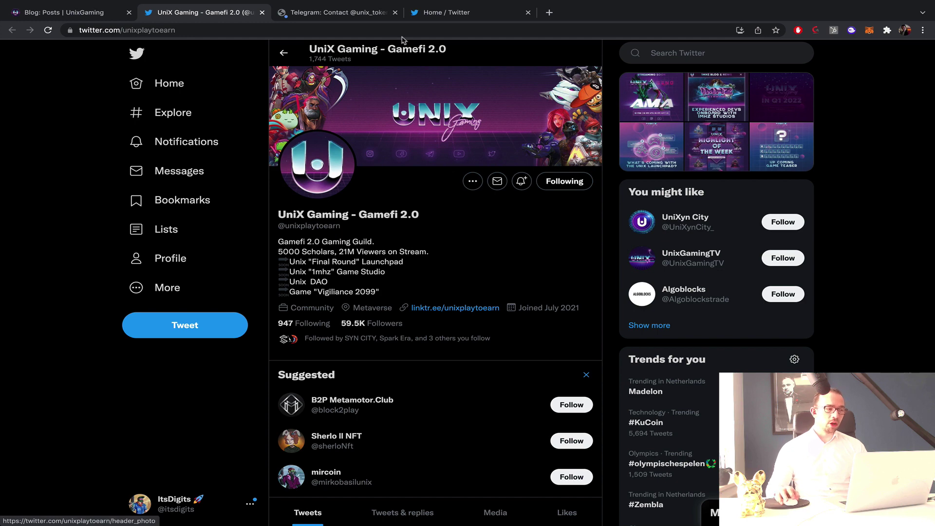
Close the Telegram and Twitter home tabs and load the UniX Launchpad page from the blog.
click(394, 13)
click(394, 13)
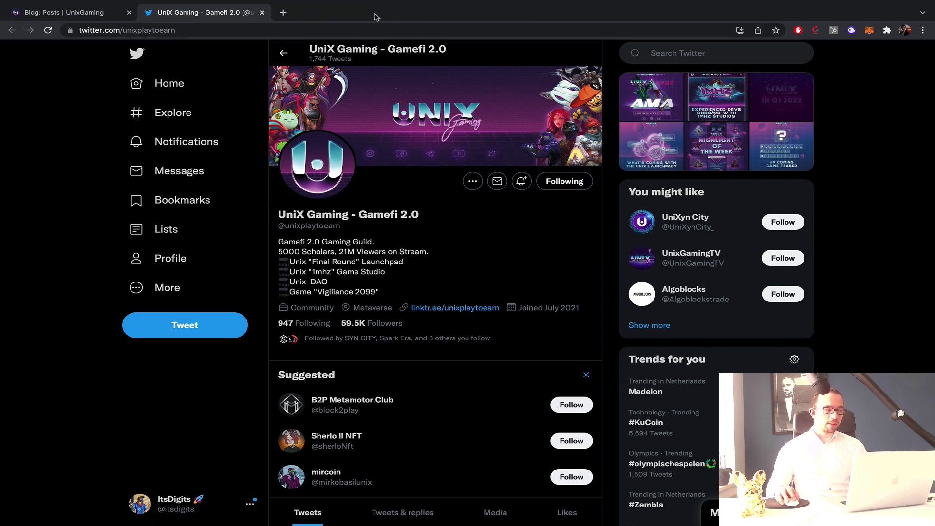
click(53, 13)
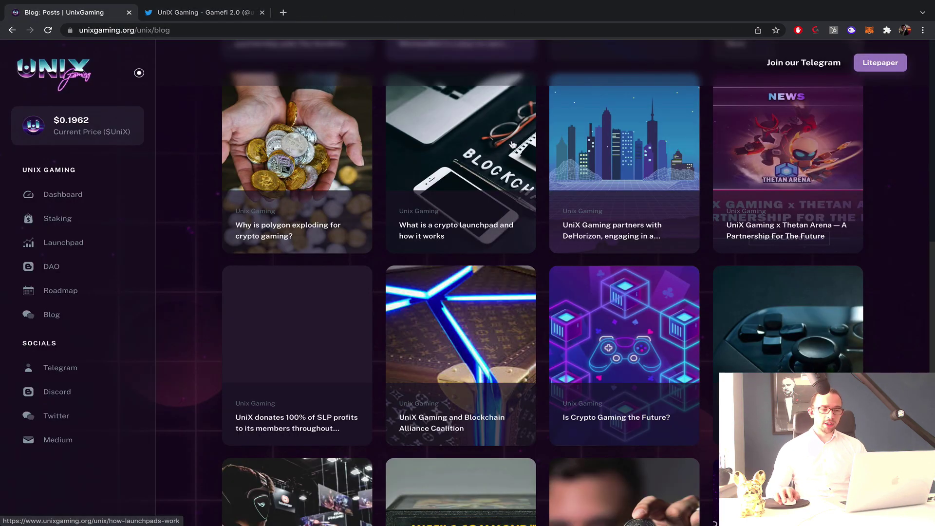
scroll(452, 131, up, 12)
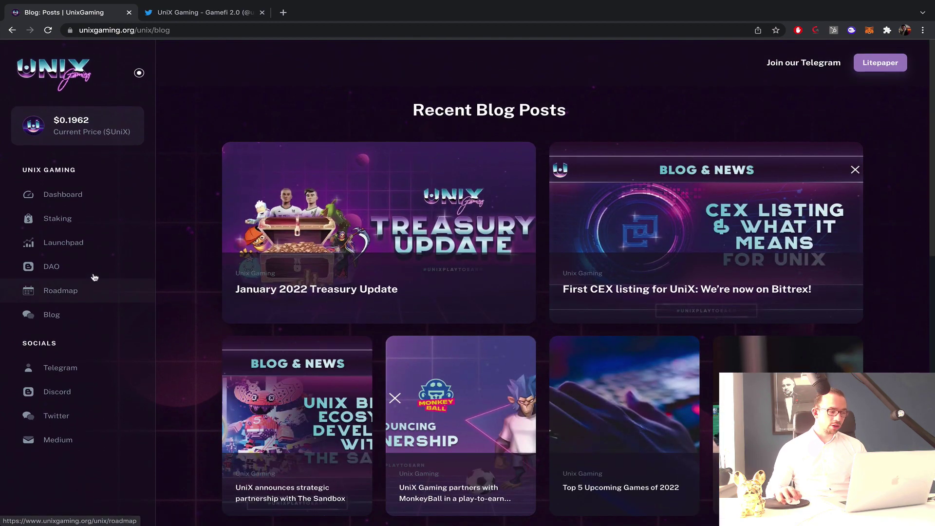
click(90, 242)
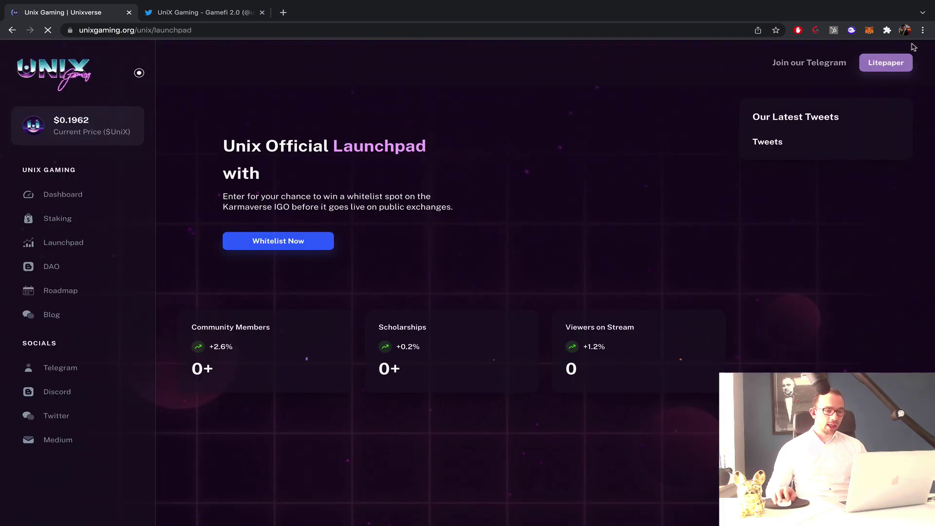
click(214, 12)
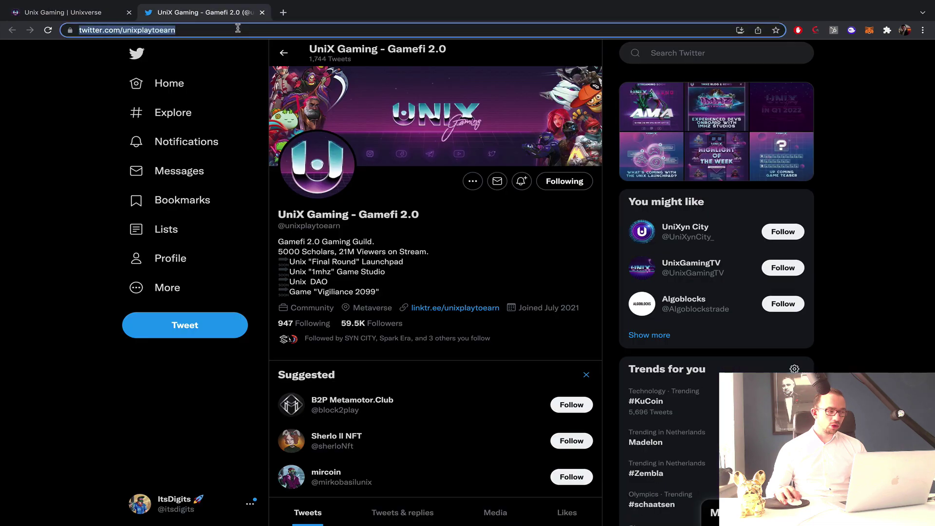
Create a new blank Google Sheets spreadsheet in My Drive.
click(239, 29)
key(Return)
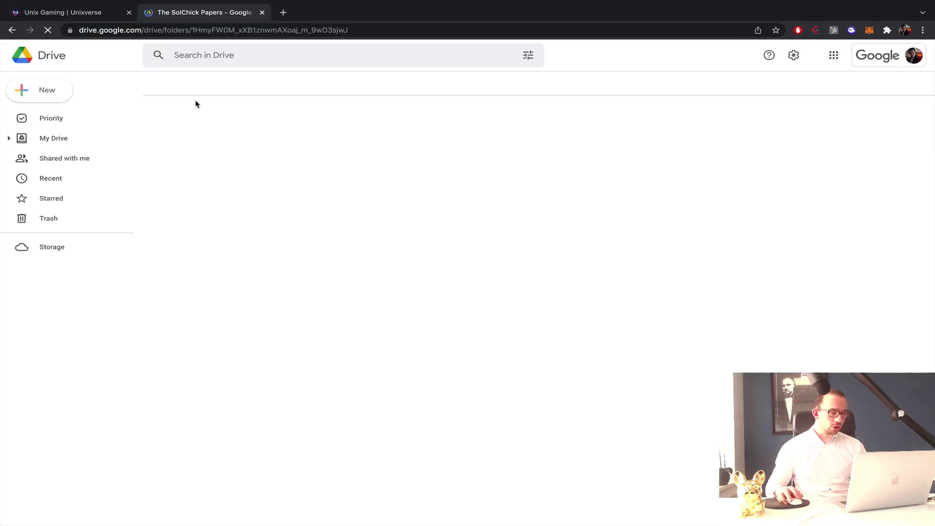
click(42, 88)
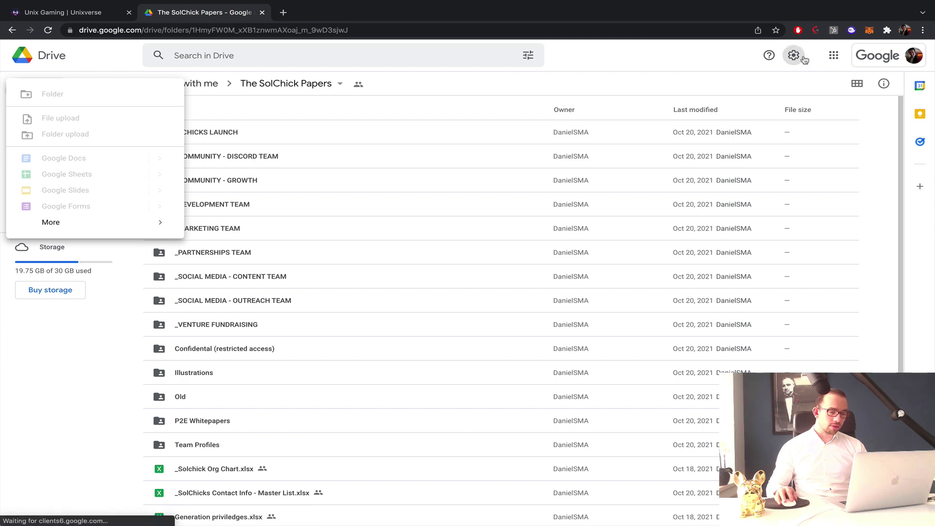
click(36, 90)
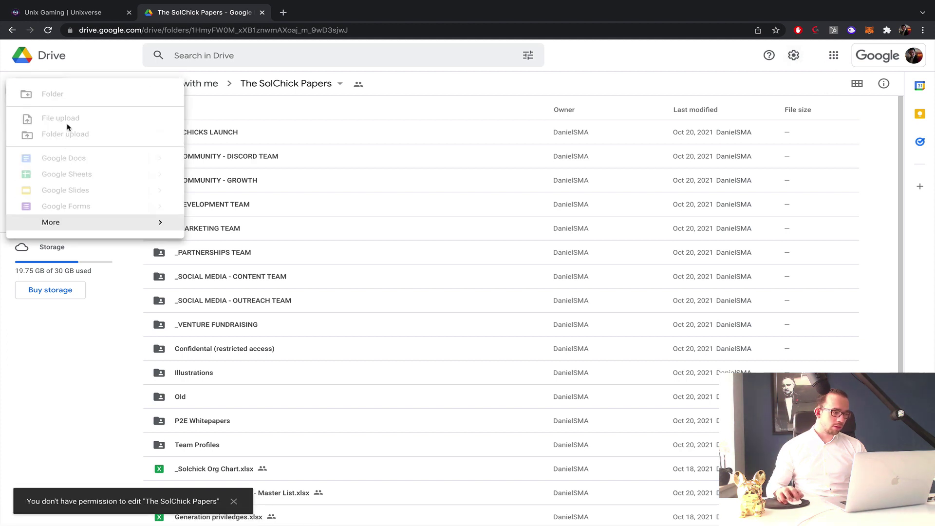
click(52, 56)
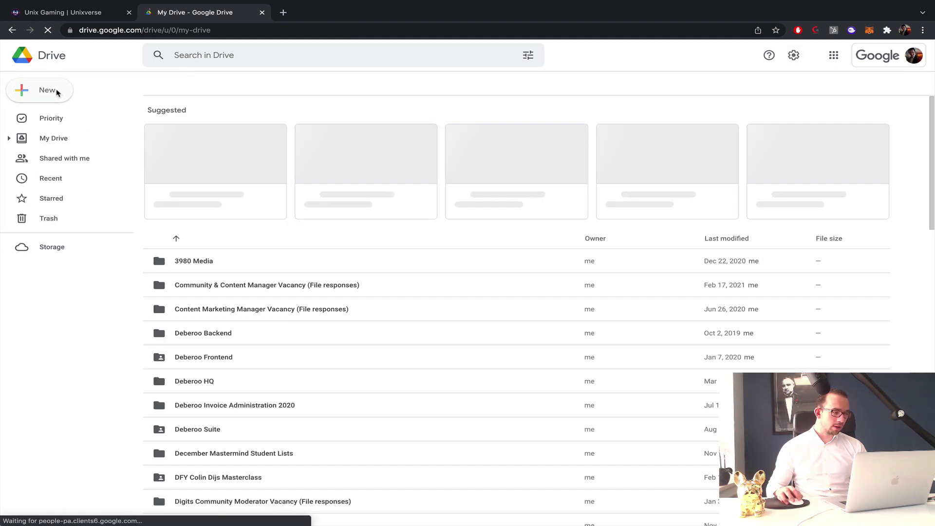
click(49, 90)
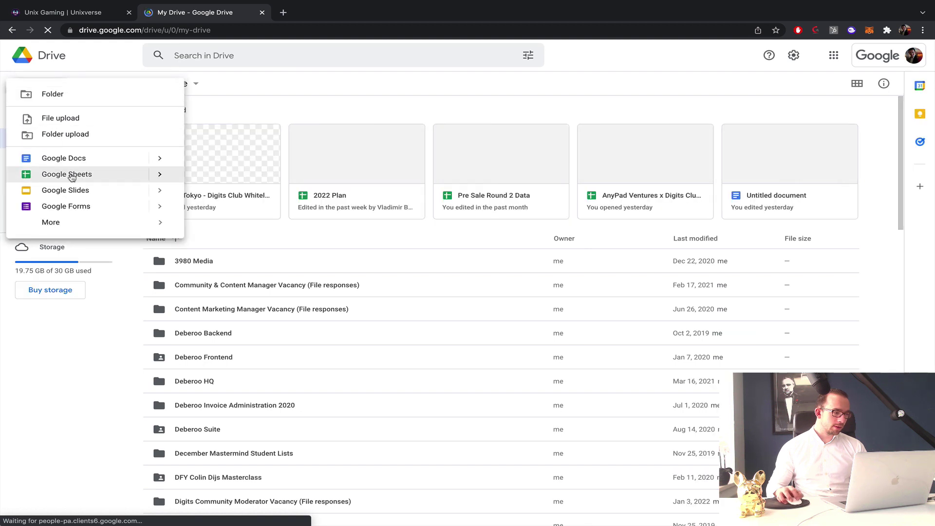
click(72, 178)
click(262, 13)
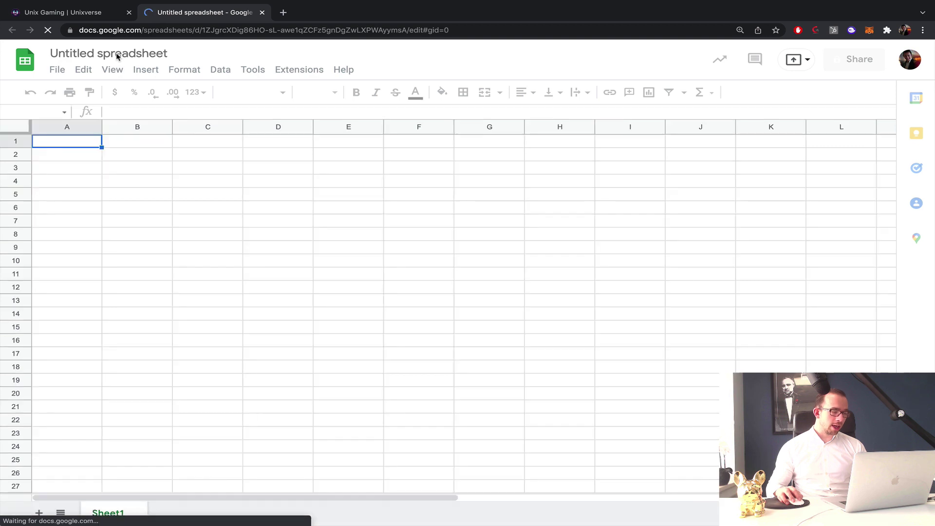
Title the spreadsheet 'Unix Launchpad Calculation'.
click(117, 54)
text(Unix )
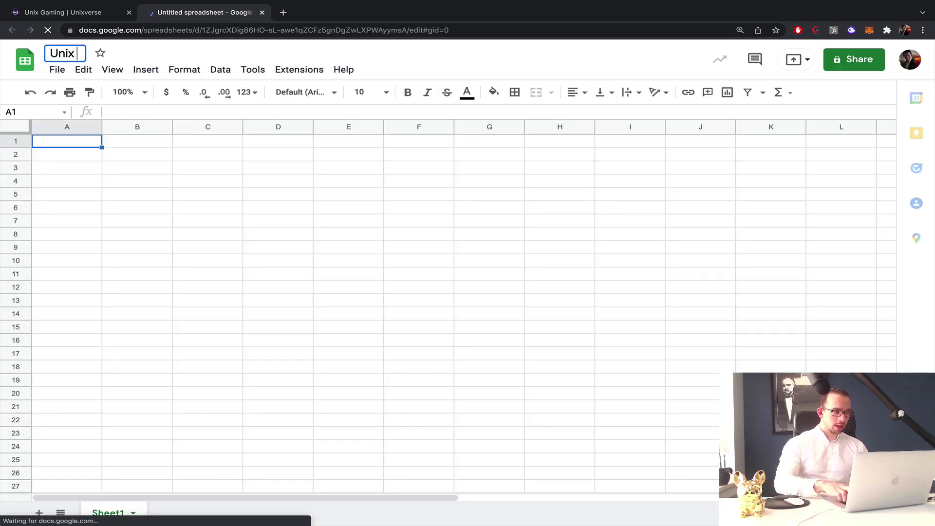
text(Launchpad)
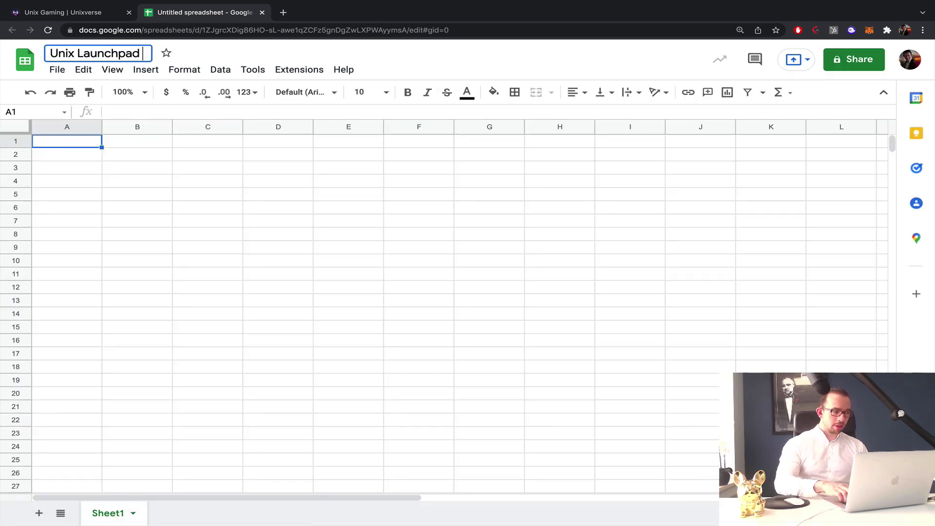
text( Calculationt)
key(BackSpace)
key(BackSpace)
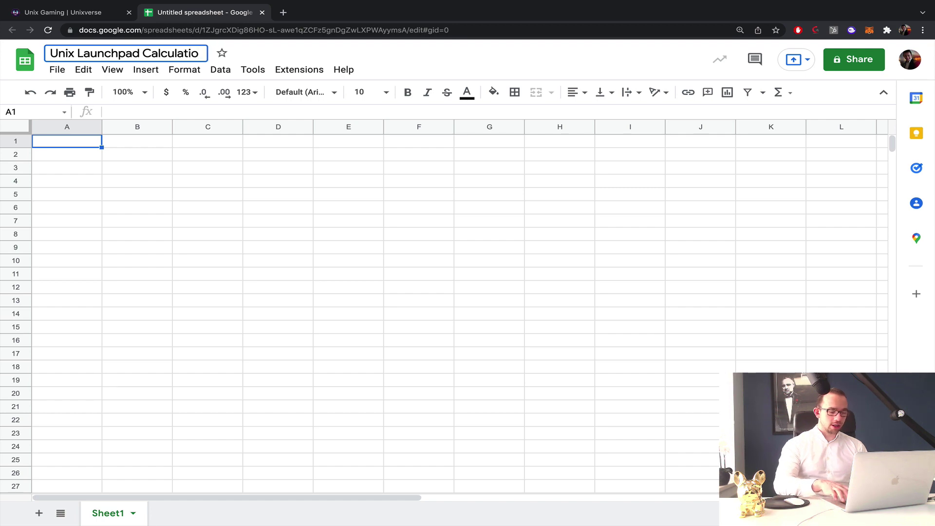
text(n)
key(Return)
click(88, 16)
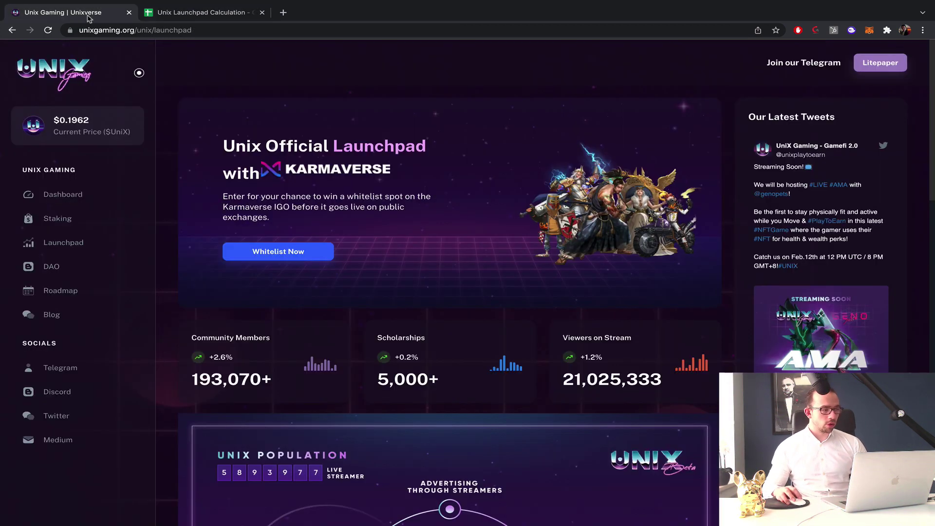
Check the launchpad tier chart's token amounts and pool weights, then return to the spreadsheet.
click(85, 239)
scroll(341, 235, down, 10)
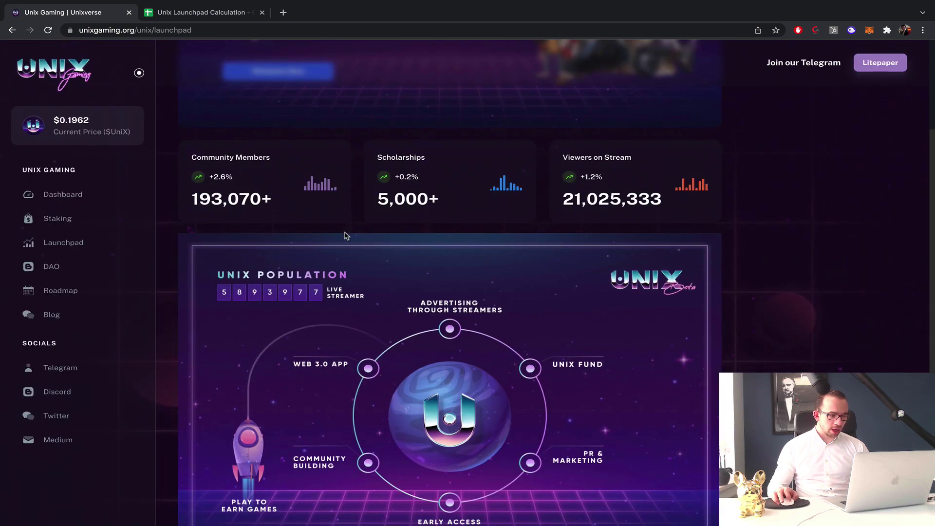
scroll(343, 236, down, 3)
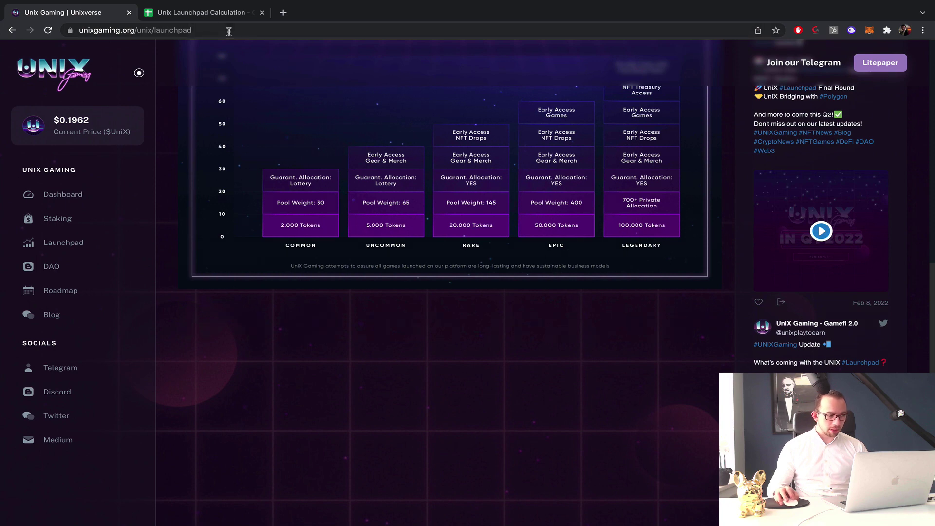
click(206, 13)
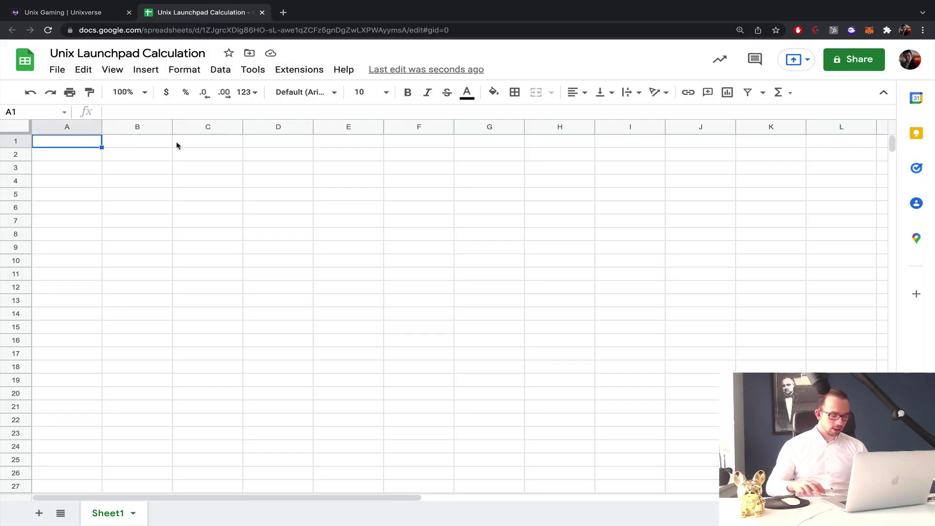
Type the tier names Common, Uncommon, Rare, Epic and Legendary down column A.
text(Common)
key(Return)
text(Unc)
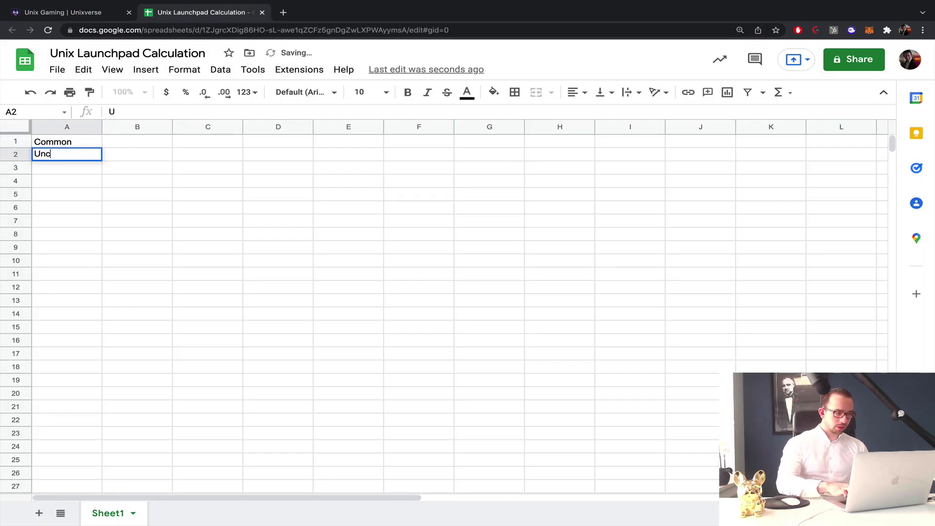
text(ommon)
key(Return)
text(Rare)
key(Return)
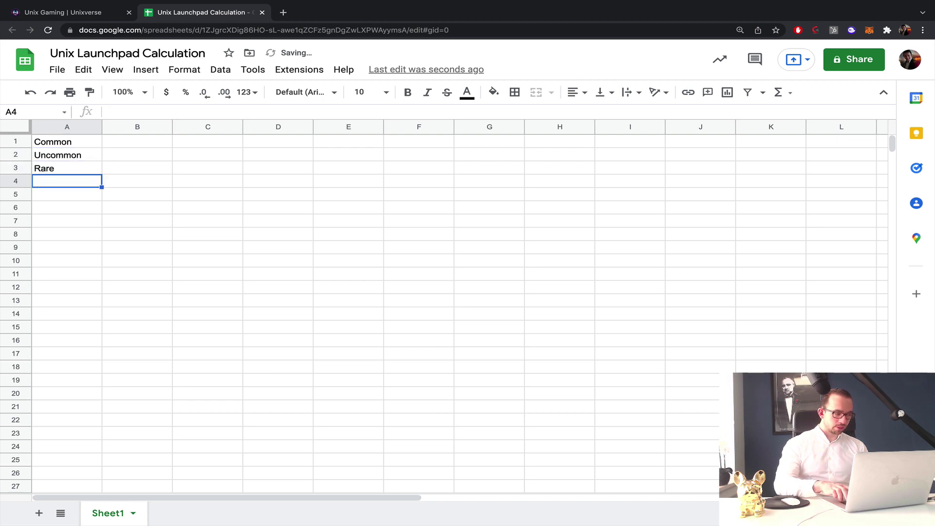
text(Epic)
key(Return)
text(Lege)
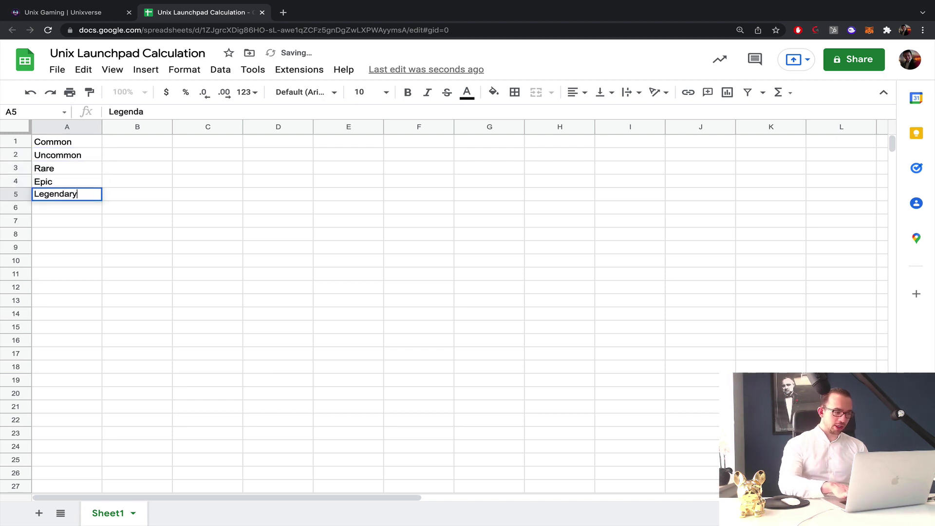
text(ndary)
key(Tab)
Move the tier list down to A4:A8 and add Tiers and Tokens headers in A2:B2.
click(92, 141)
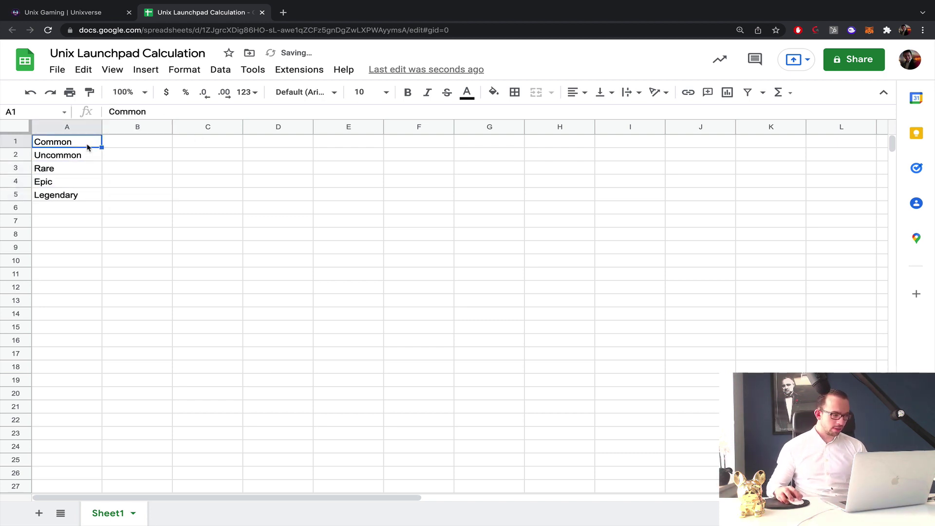
drag(88, 147, 76, 236)
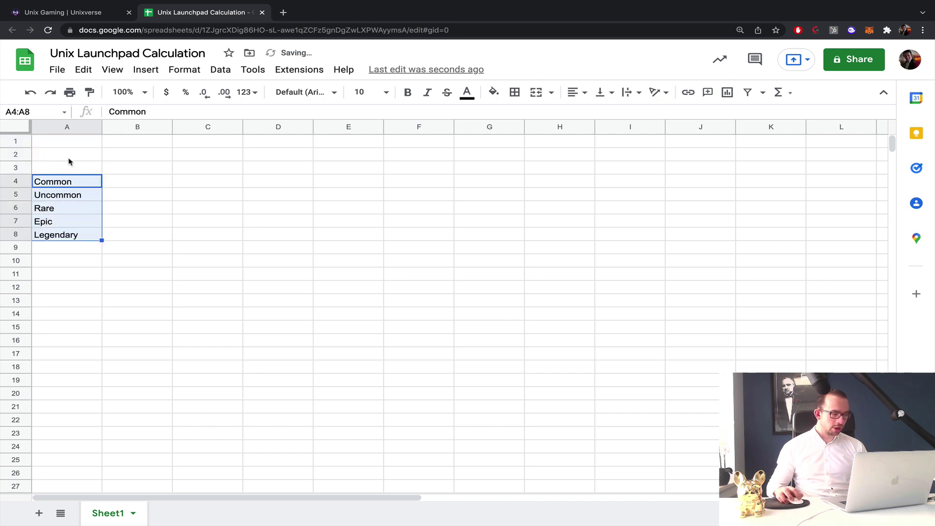
click(65, 162)
key(Up)
text(Ti)
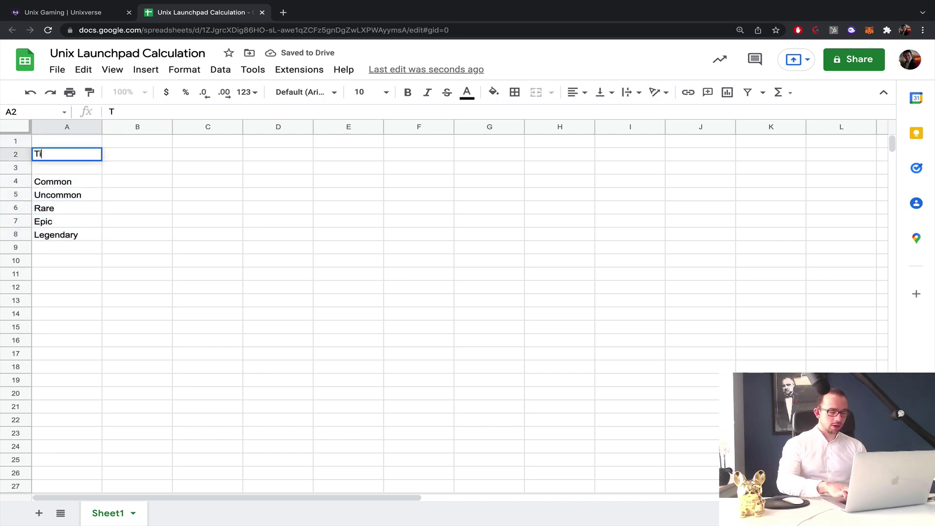
text(ers)
key(Tab)
text(To)
key(Return)
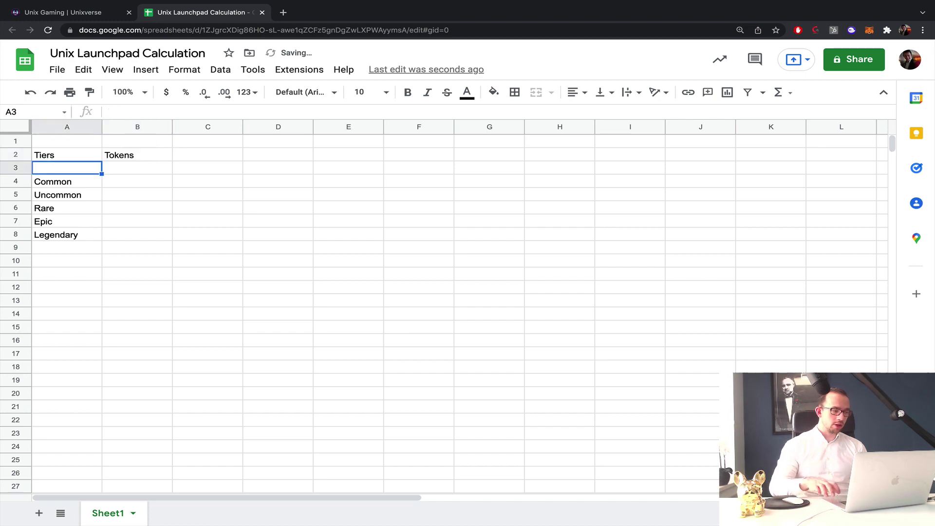
Enter token amounts 2000, 5000 and 20000 for Common, Uncommon and Rare in B4:B6.
click(47, 15)
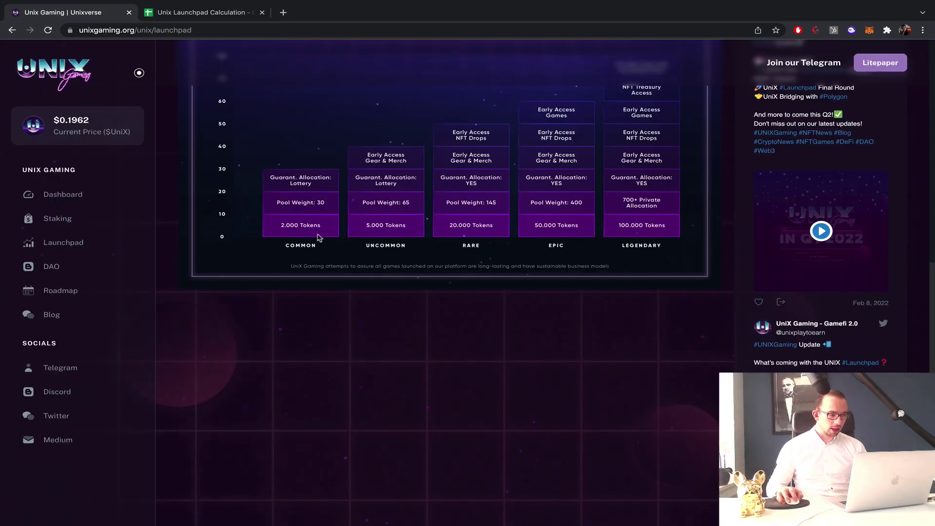
click(196, 14)
click(157, 182)
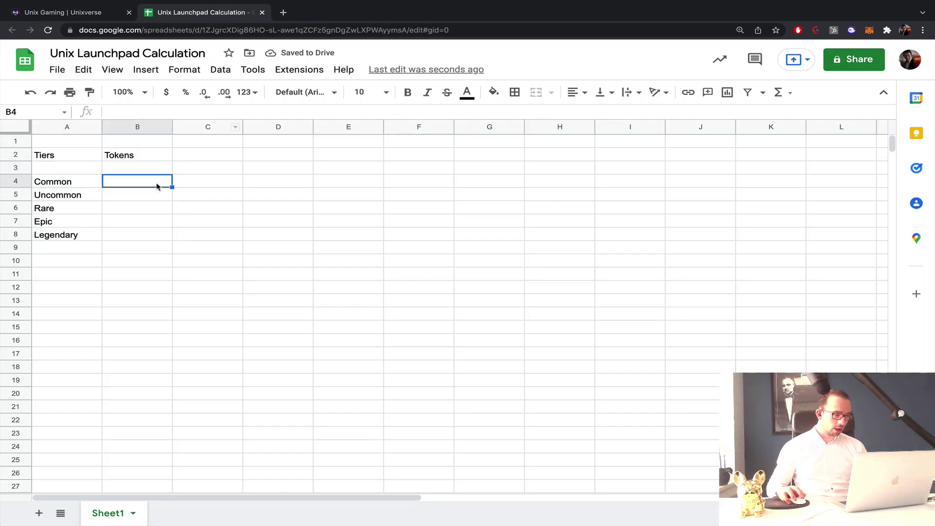
text(2000)
key(Return)
text(45)
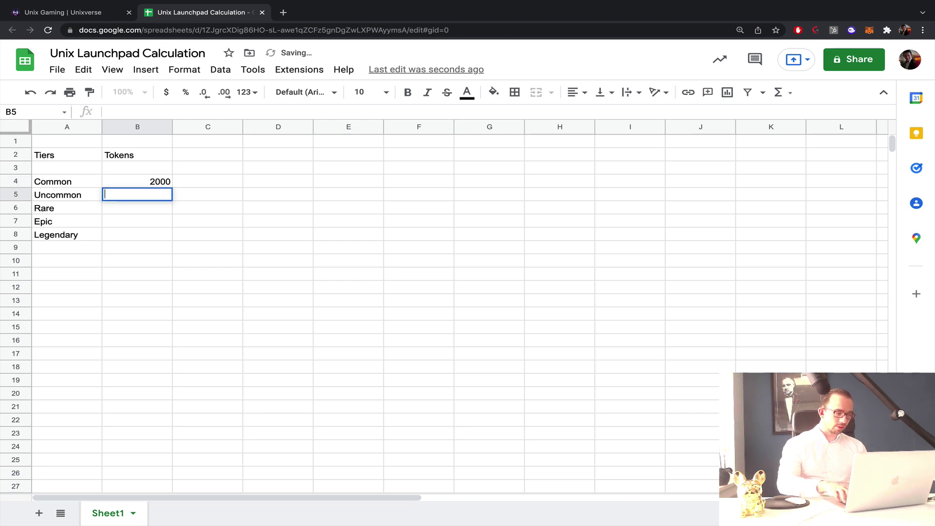
text(5000)
key(Return)
text(20000)
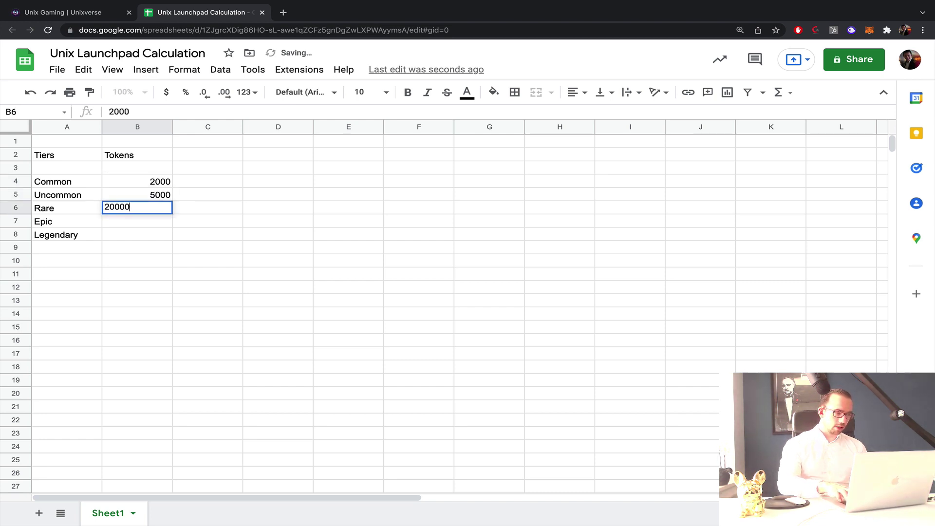
key(Return)
Enter 50000 and 100000 tokens for Epic and Legendary in B7:B8.
click(80, 12)
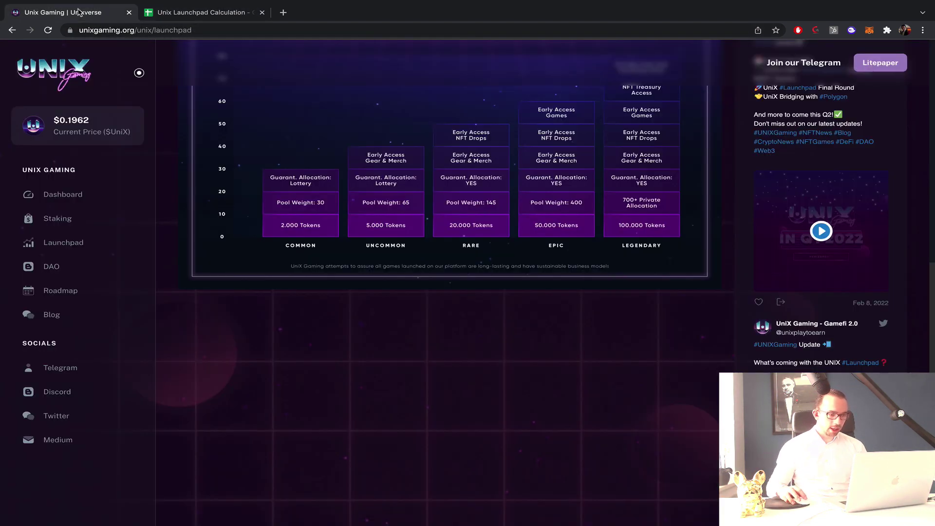
click(203, 14)
text(50000)
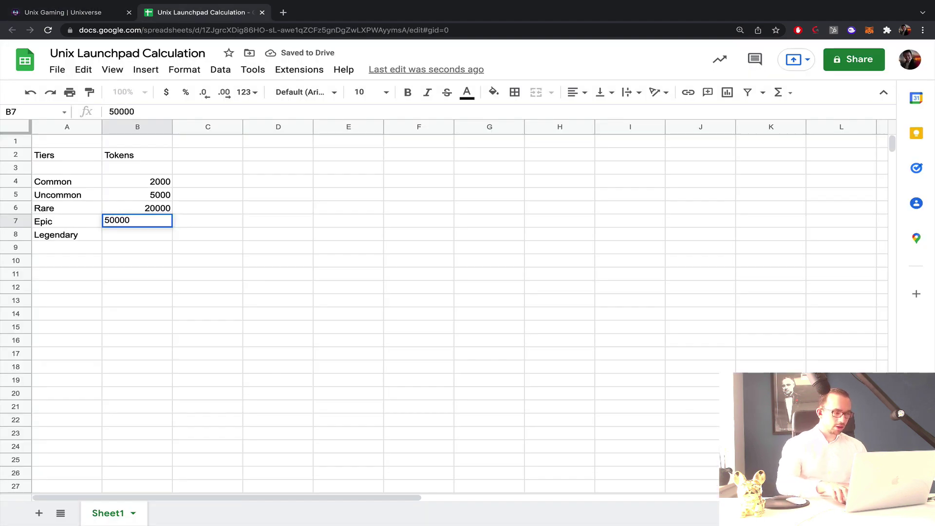
key(Return)
text(100000)
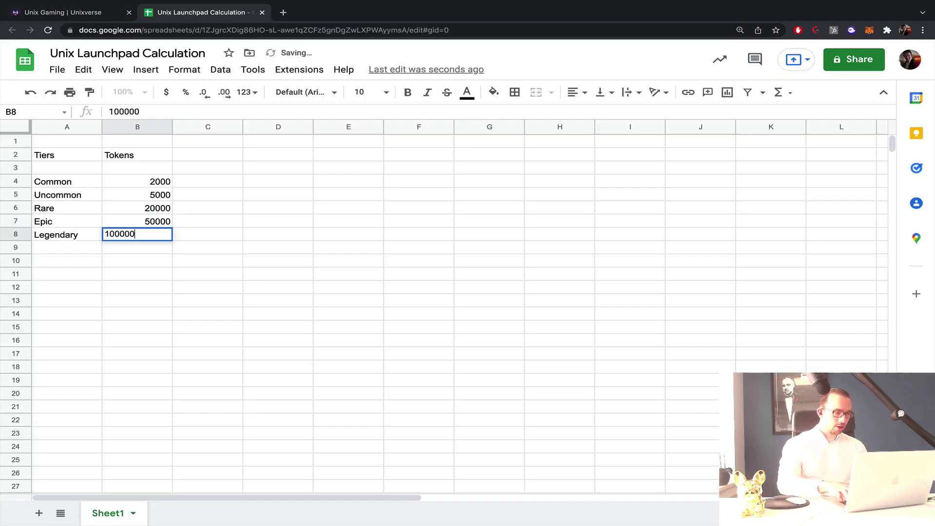
key(Return)
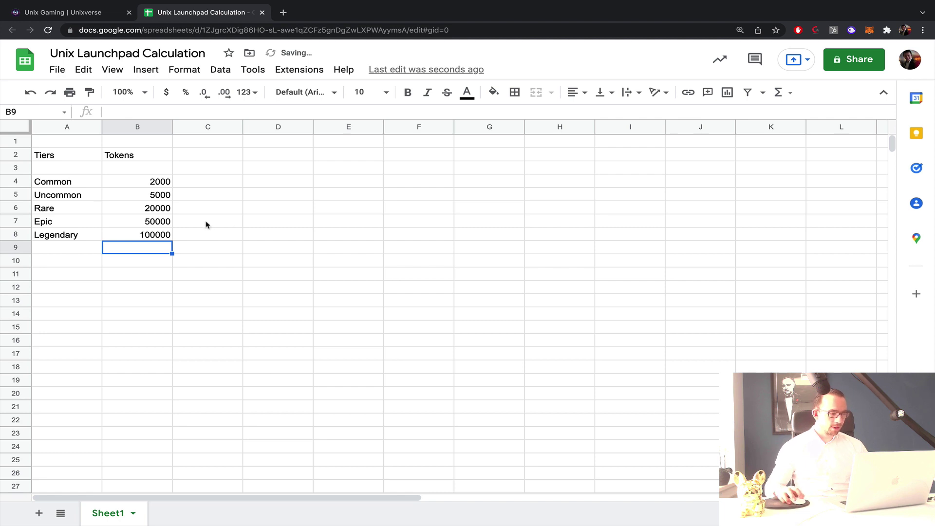
click(22, 129)
Centre all cell contents in the sheet and label B1 as PPT.
click(578, 92)
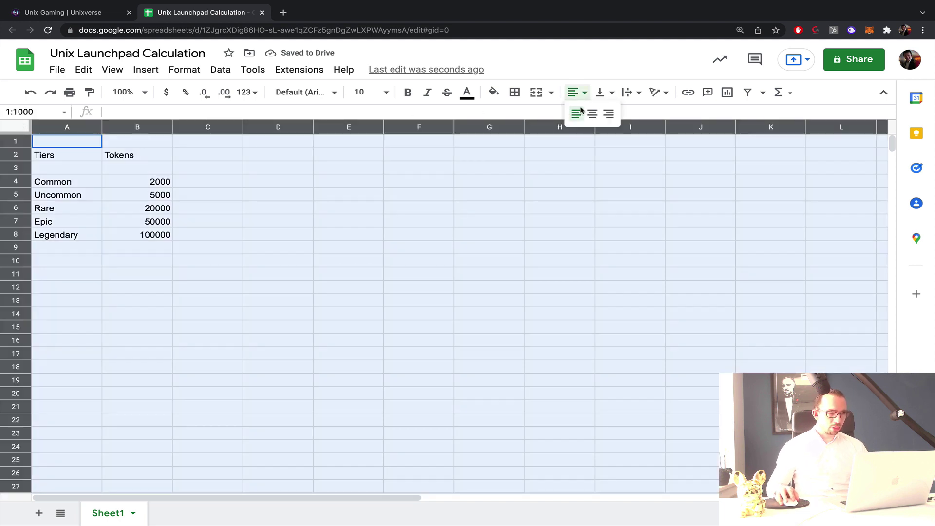
click(590, 110)
click(132, 143)
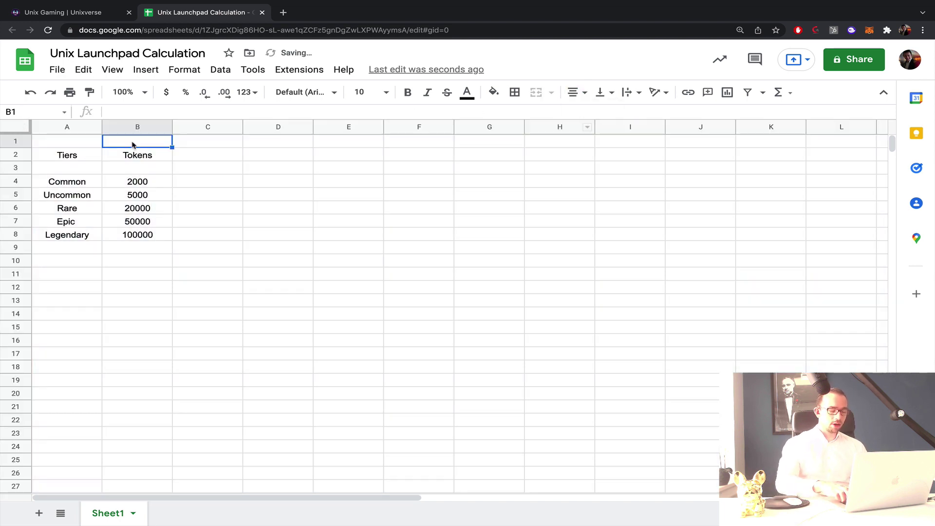
text(PPP)
key(Tab)
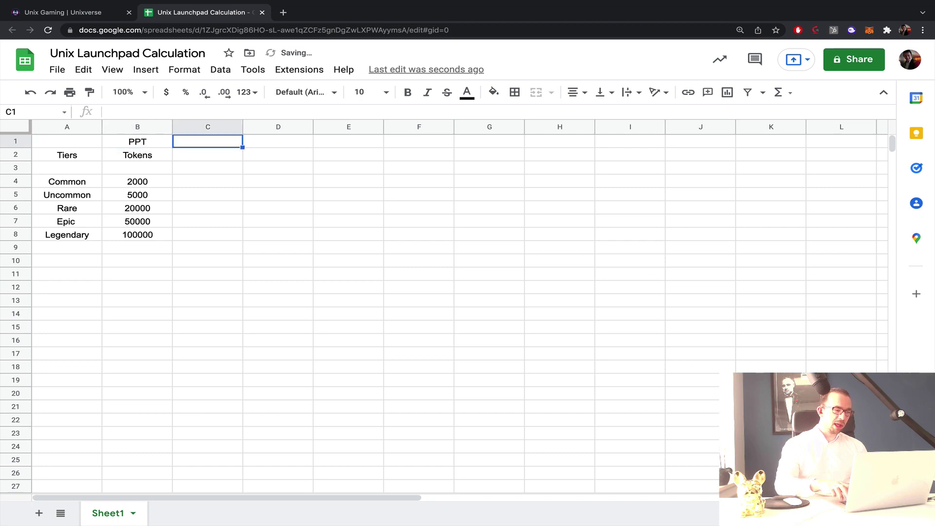
Enter the current UniX token price 0.1962 in C1.
click(282, 13)
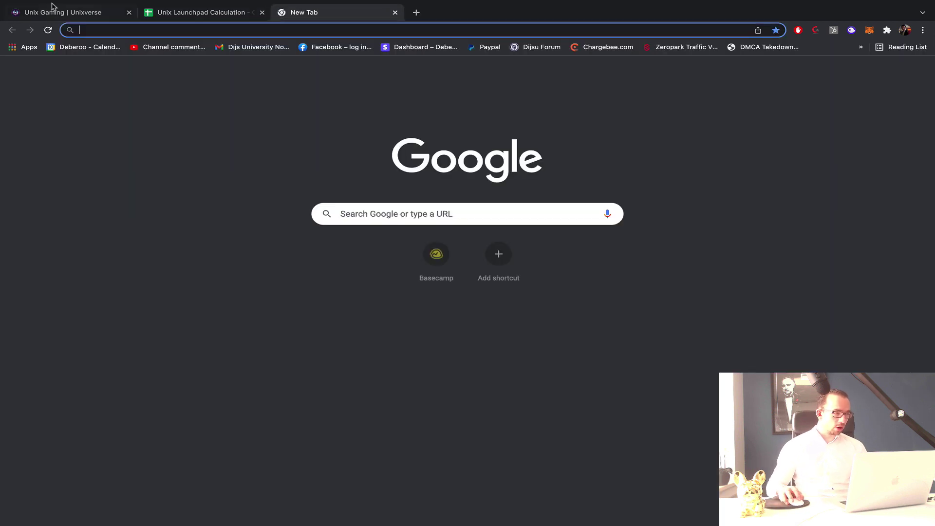
click(51, 9)
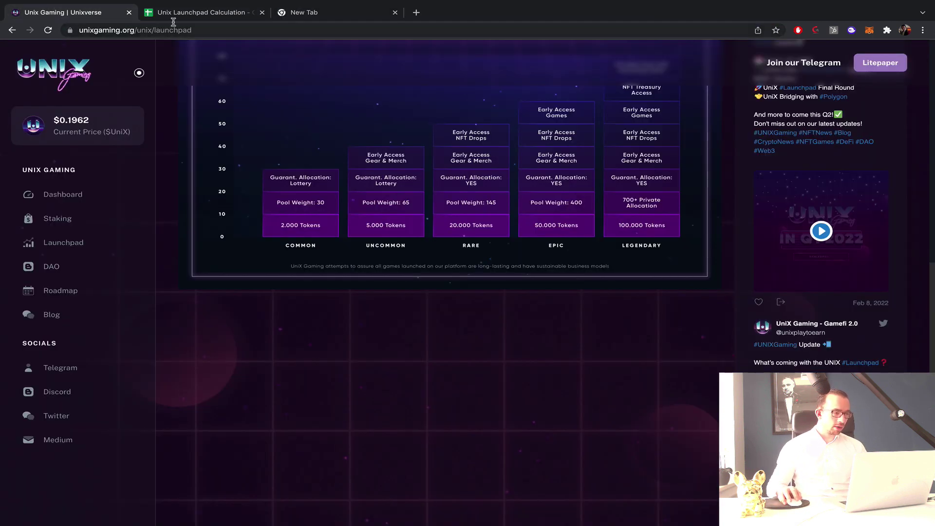
click(173, 16)
text(0.1962)
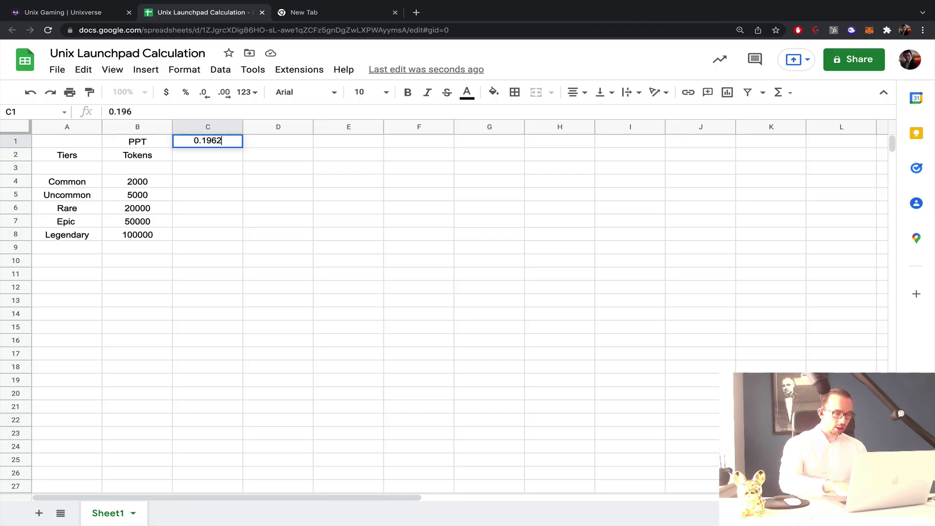
key(Tab)
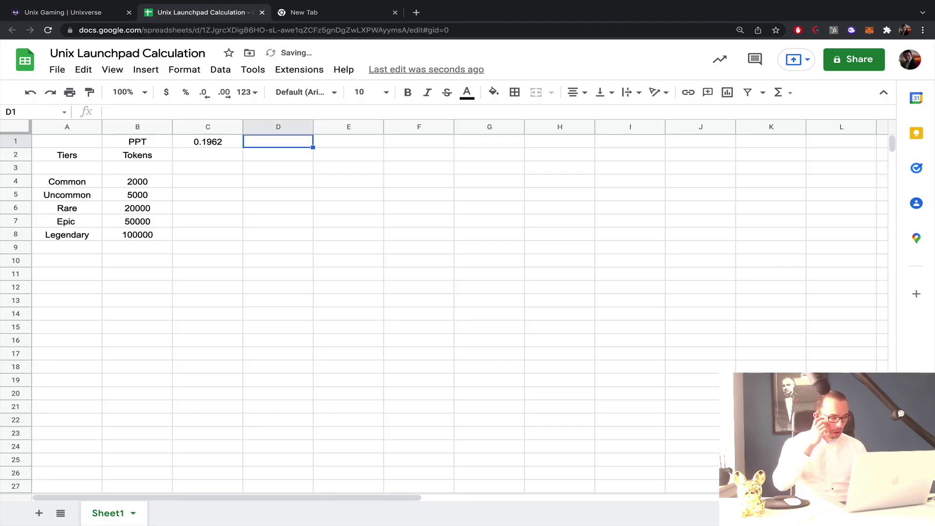
click(212, 144)
click(208, 156)
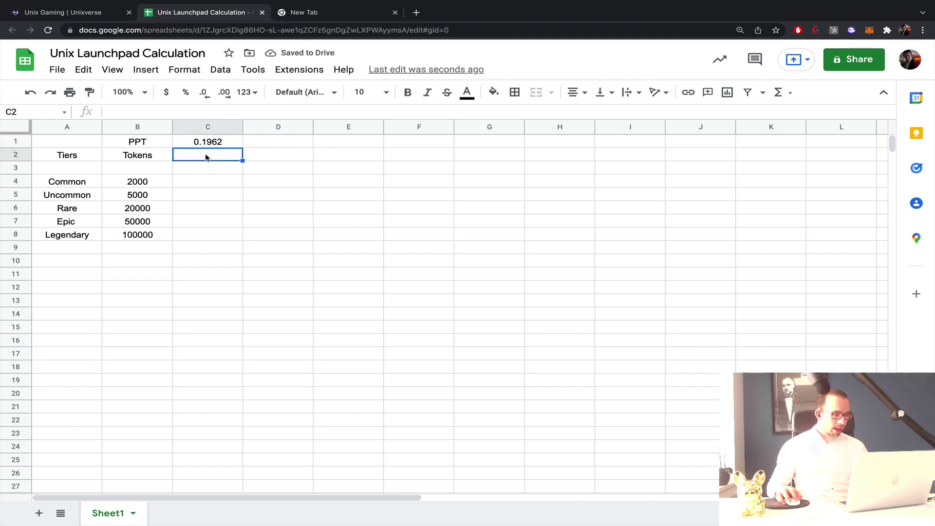
Enter =B4*C1 in C4 to get 392.4 and copy it down to C5.
click(199, 183)
text(=)
click(163, 186)
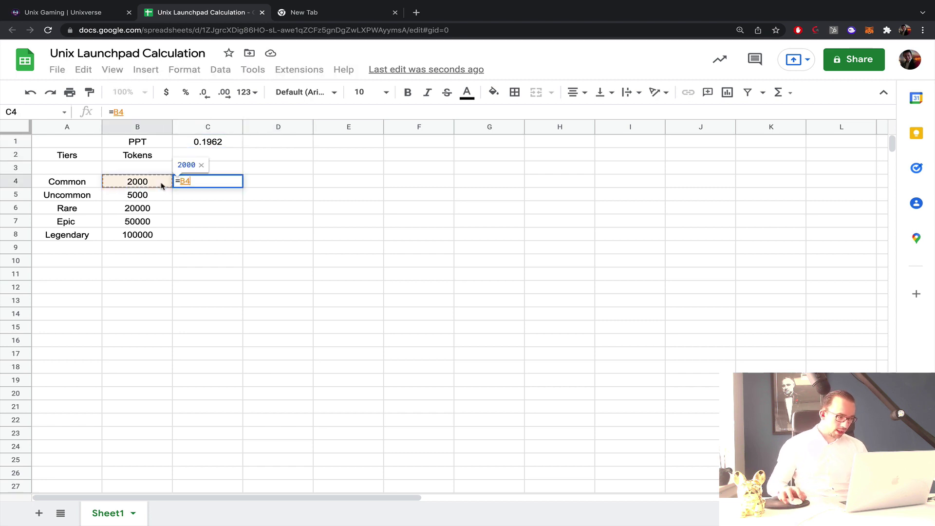
text(*)
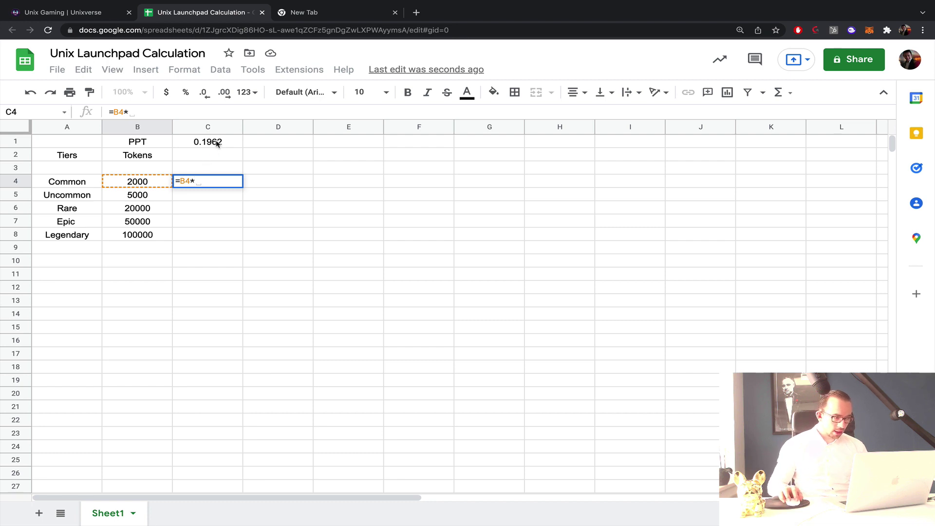
click(217, 143)
key(Return)
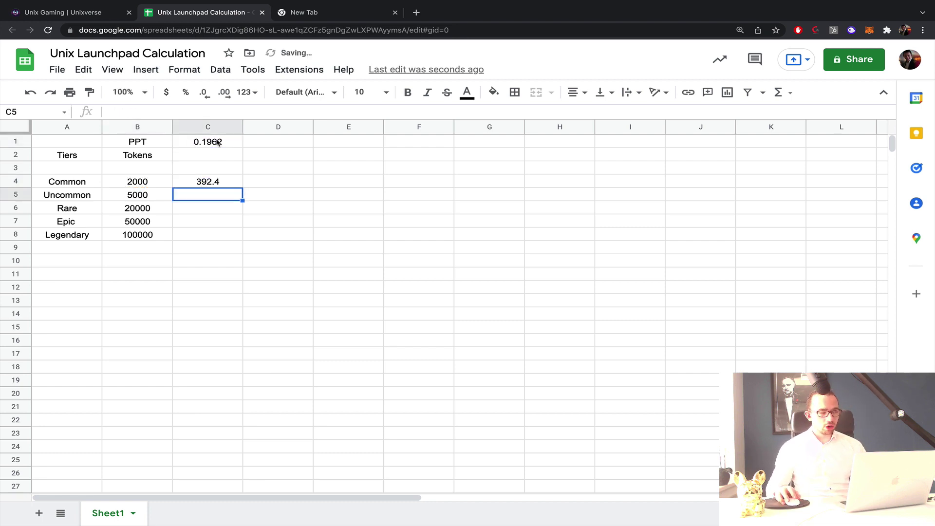
click(215, 184)
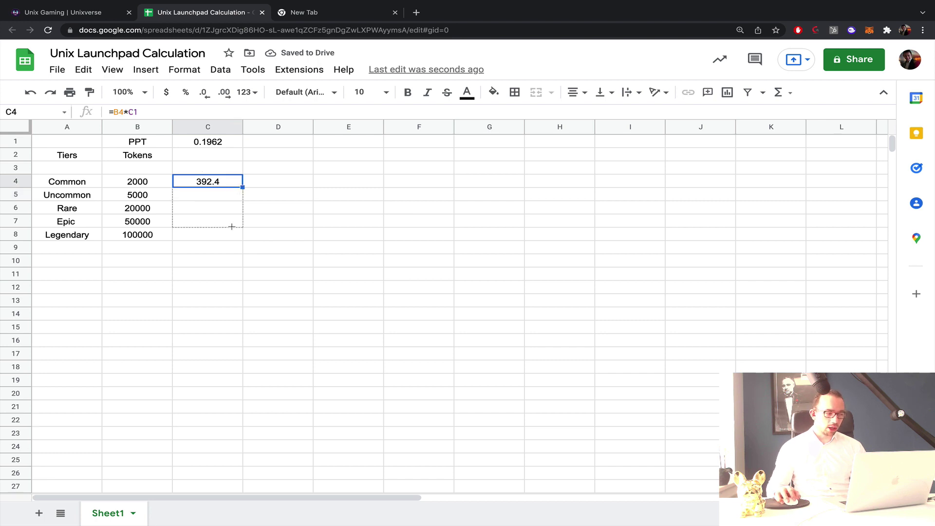
drag(231, 226, 232, 196)
click(225, 197)
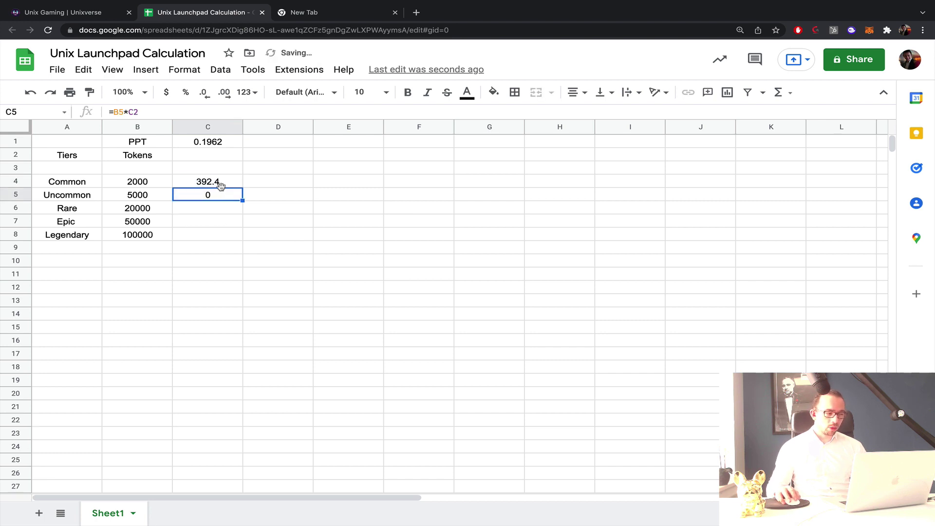
Anchor the price reference as $C$1 and recopy the formula, giving 981 in C5.
double_click(218, 184)
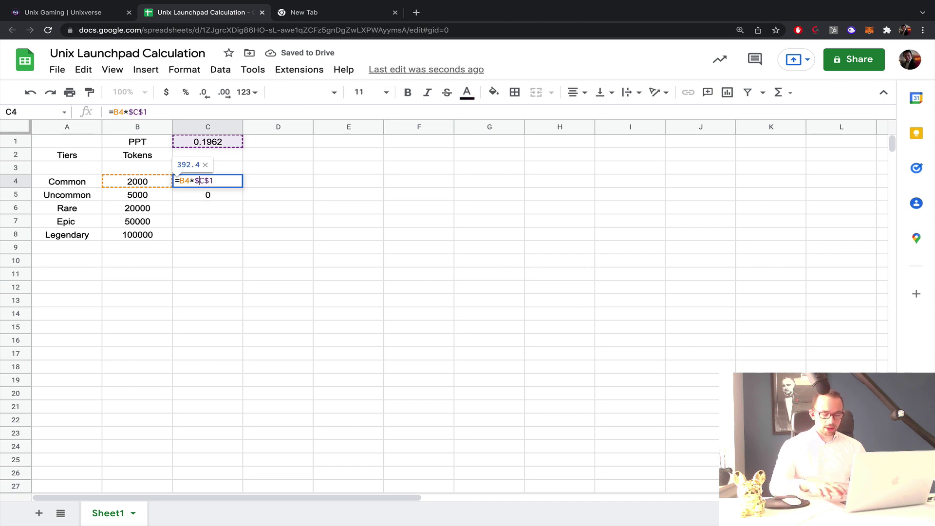
key(Return)
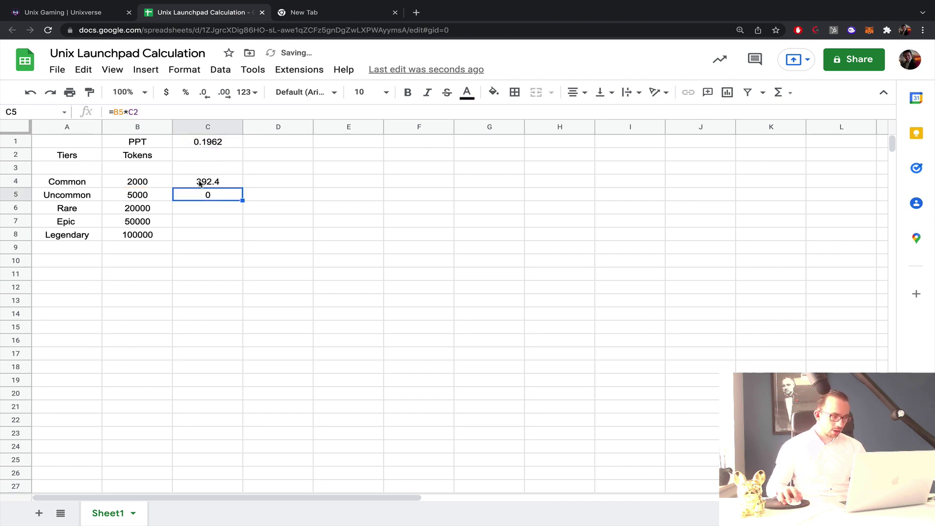
double_click(201, 183)
key(Return)
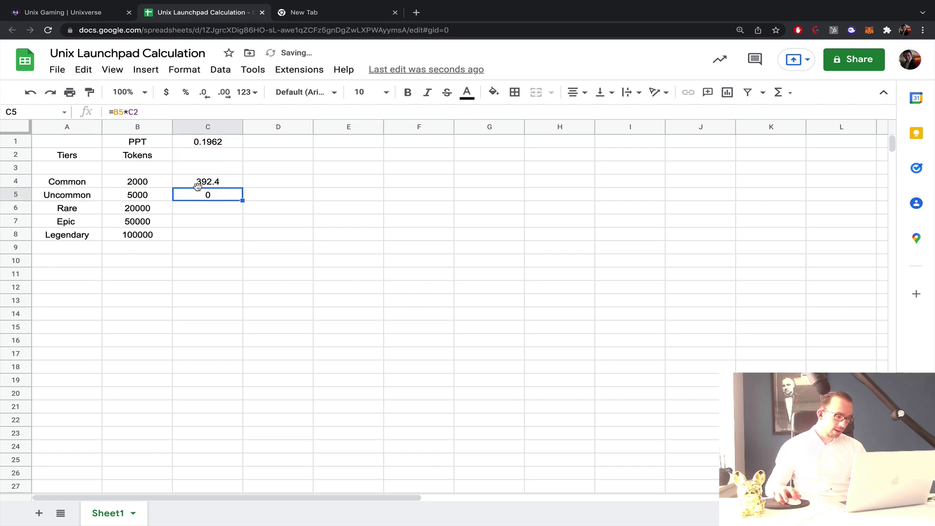
click(214, 183)
drag(239, 193, 219, 201)
click(188, 71)
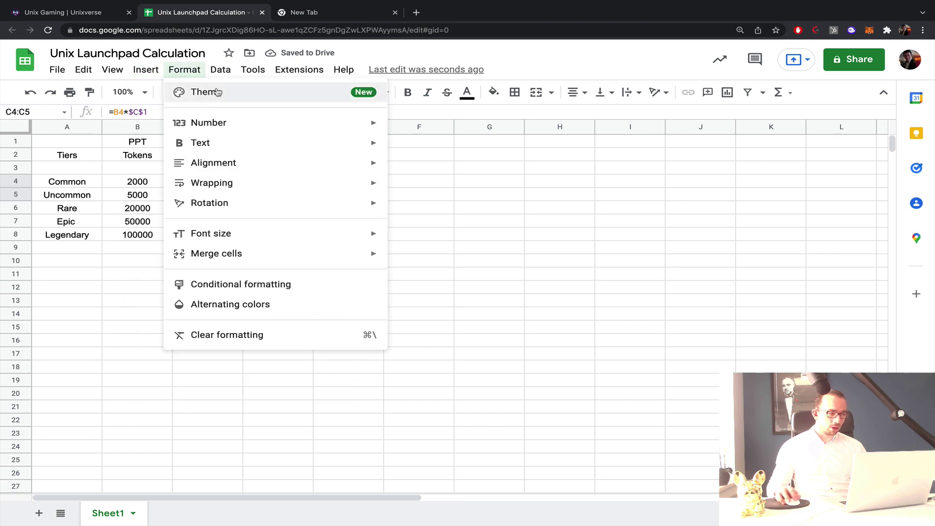
Format the USD values as Accounting and extend the formula down through C8.
mouse_move(227, 119)
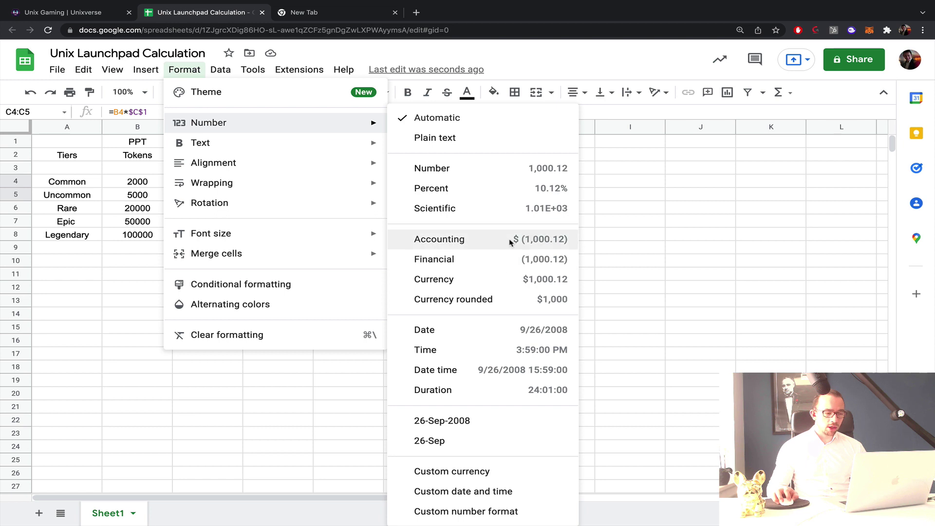
click(511, 239)
click(236, 198)
drag(242, 201, 234, 236)
click(303, 224)
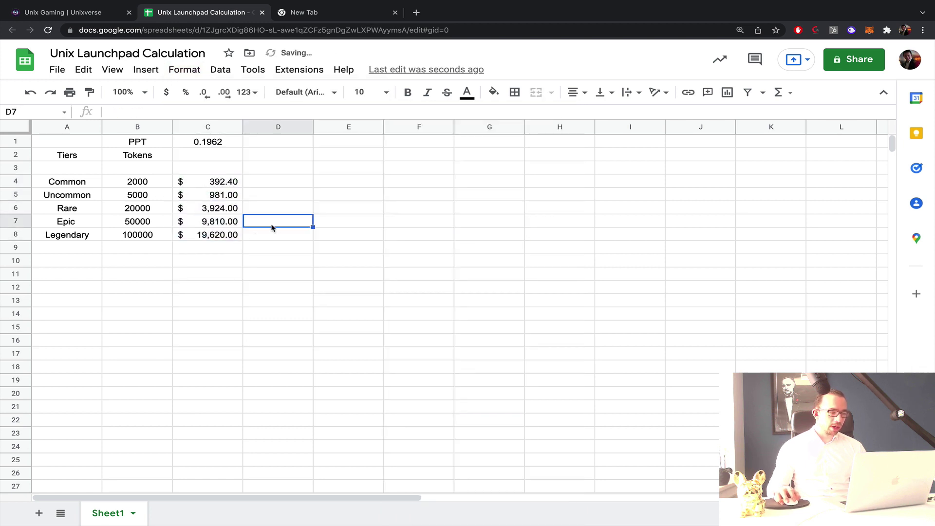
Fill the Legendary row A8:C8 yellow.
click(229, 230)
shift+click(64, 234)
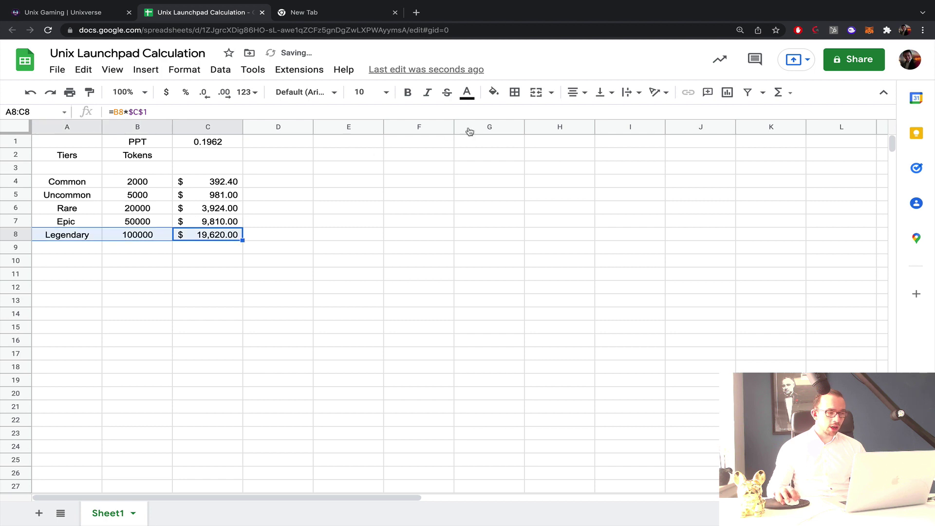
click(493, 92)
click(545, 213)
click(307, 236)
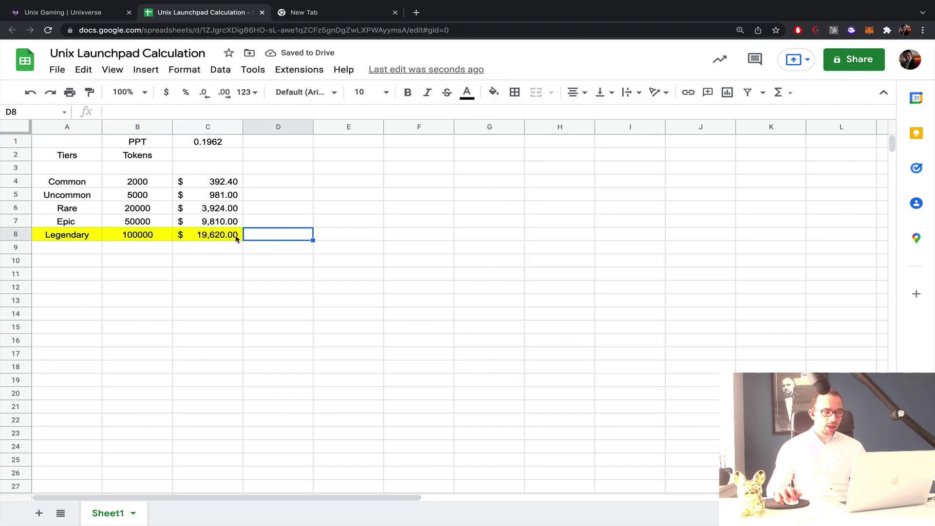
Go to coinmarketcap.com in a new tab and search 'unix' to open UniX Gaming.
click(334, 12)
text(co)
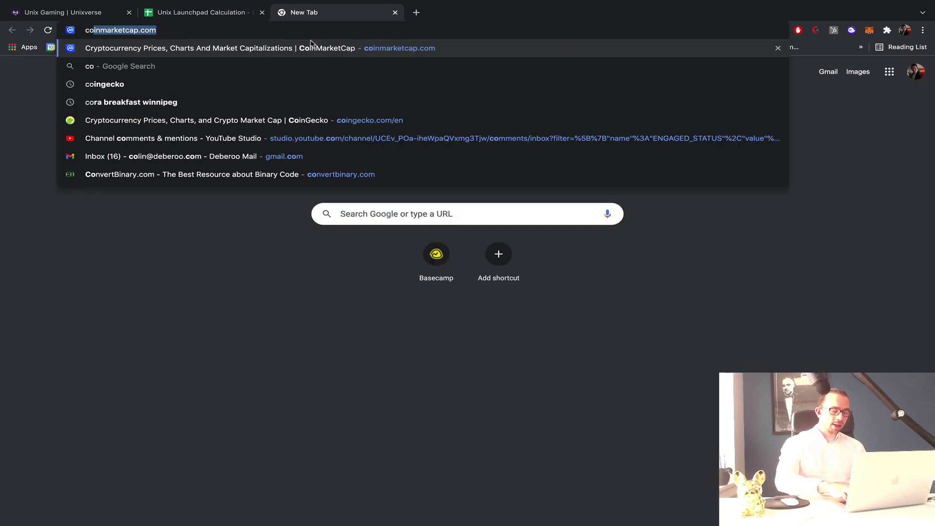
key(Return)
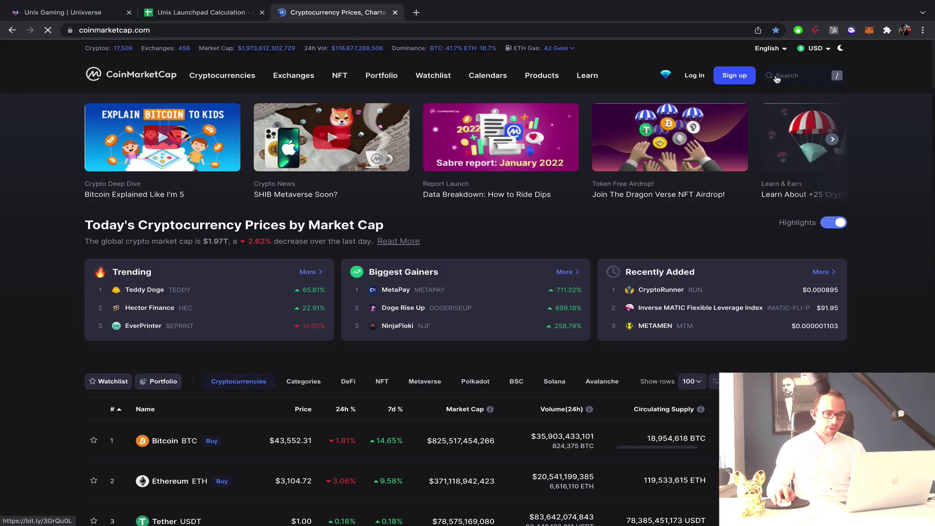
click(776, 75)
text(xyn)
key(BackSpace)
key(BackSpace)
key(BackSpace)
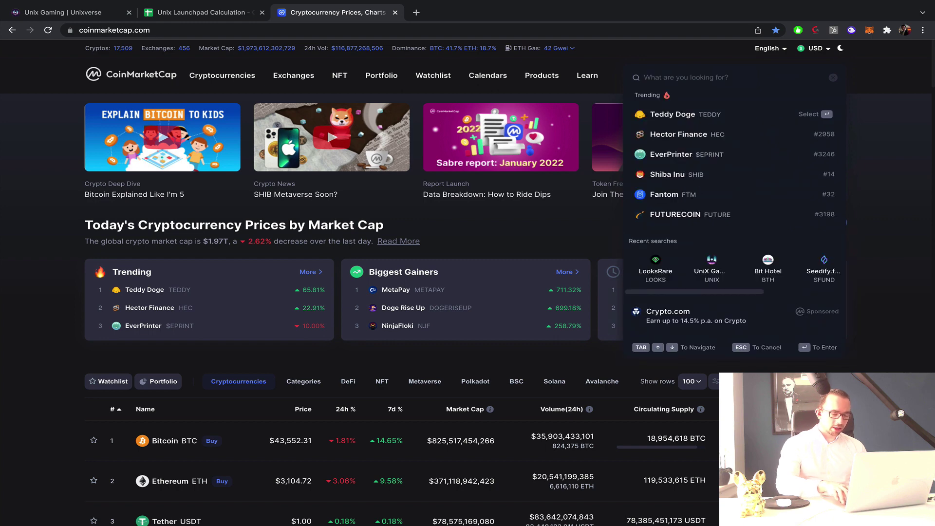
text(unix)
click(695, 113)
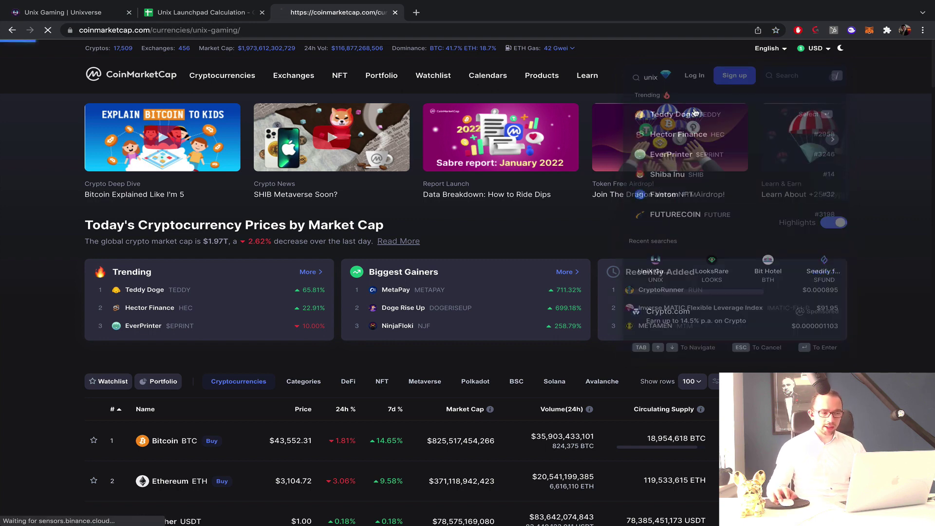
Show the UniX Gaming chart over ALL time and review its $0.1947 price and market cap.
scroll(585, 254, down, 2)
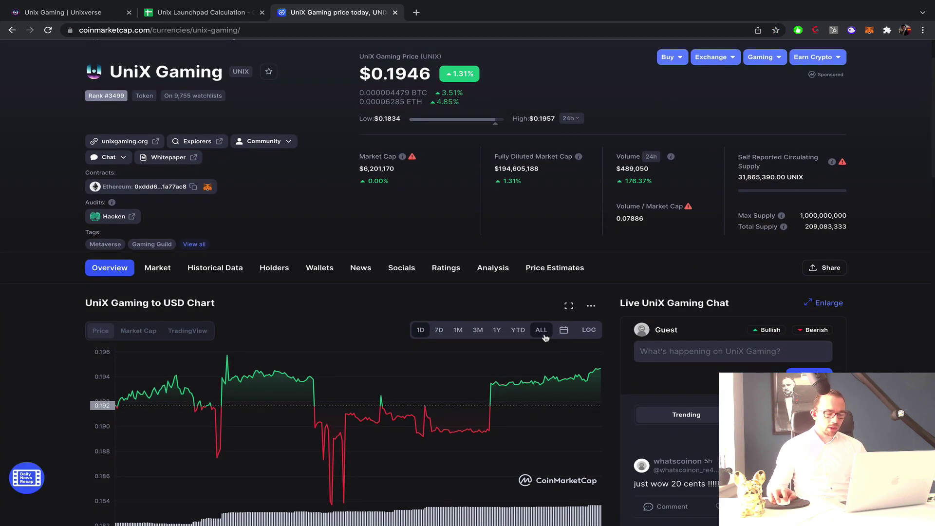
click(543, 335)
scroll(518, 275, down, 1)
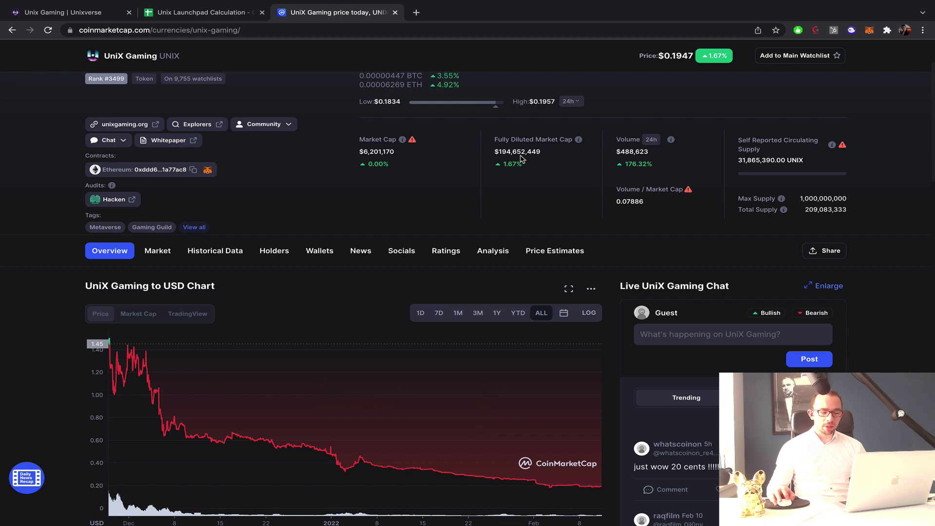
scroll(522, 159, down, 1)
scroll(709, 375, down, 1)
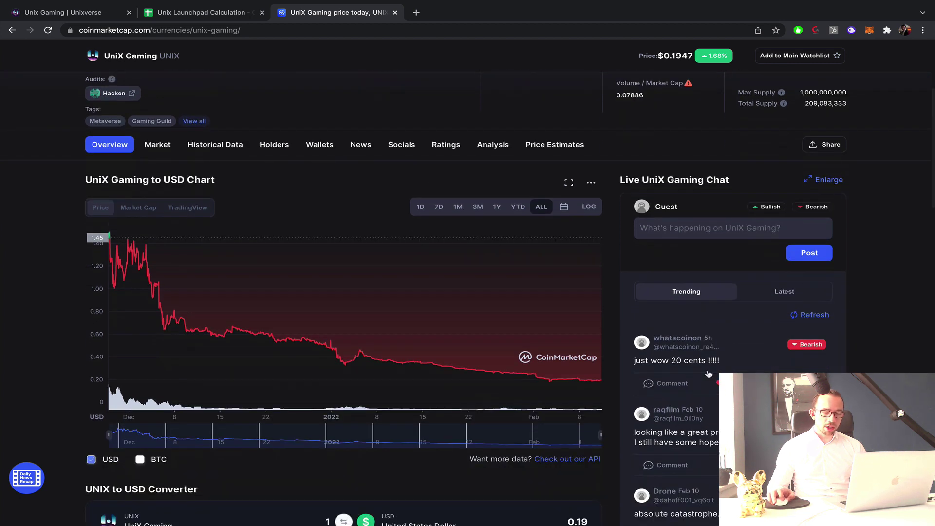
scroll(708, 374, up, 1)
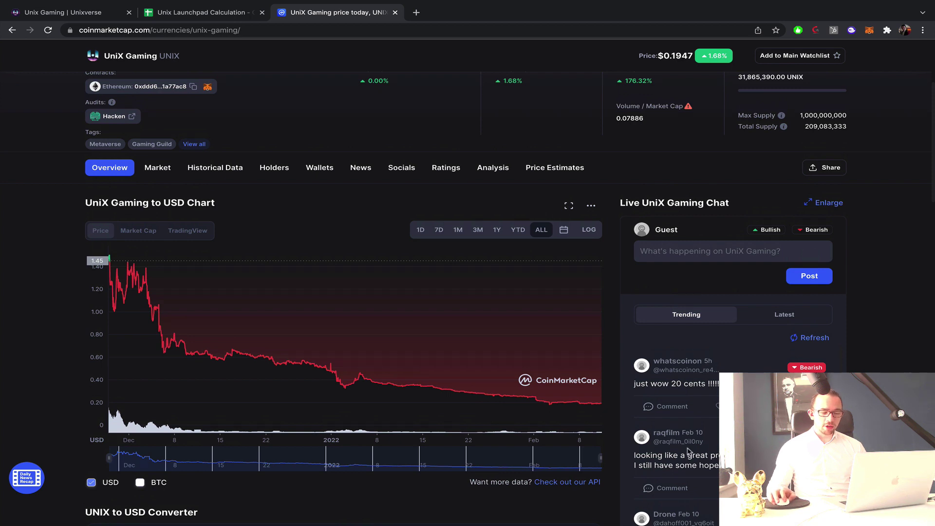
scroll(652, 452, up, 1)
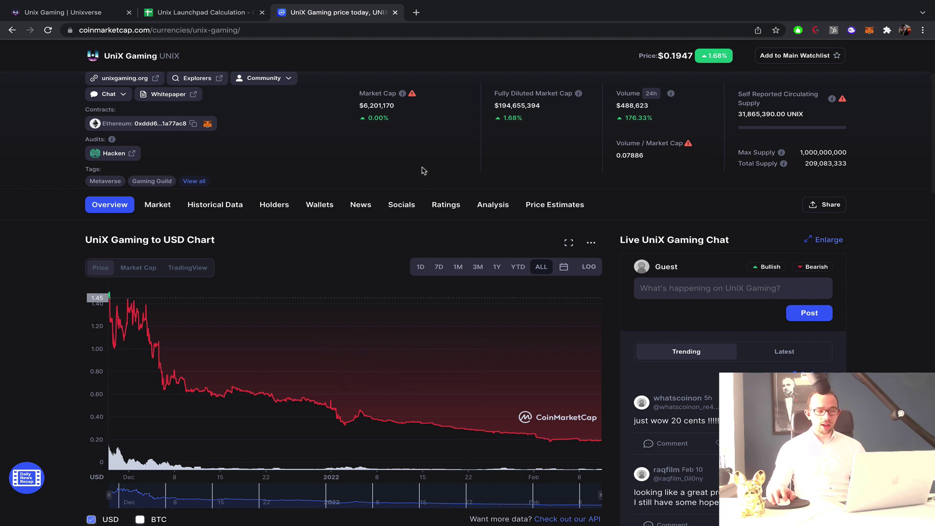
scroll(384, 166, up, 2)
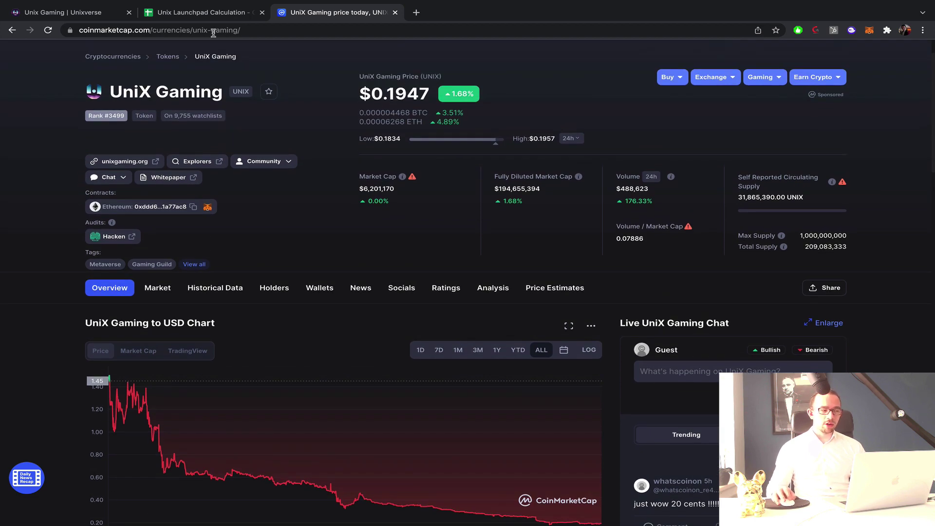
click(201, 12)
Review the tier table A4:C8, with Legendary valued at $19,620.00.
drag(214, 181, 74, 241)
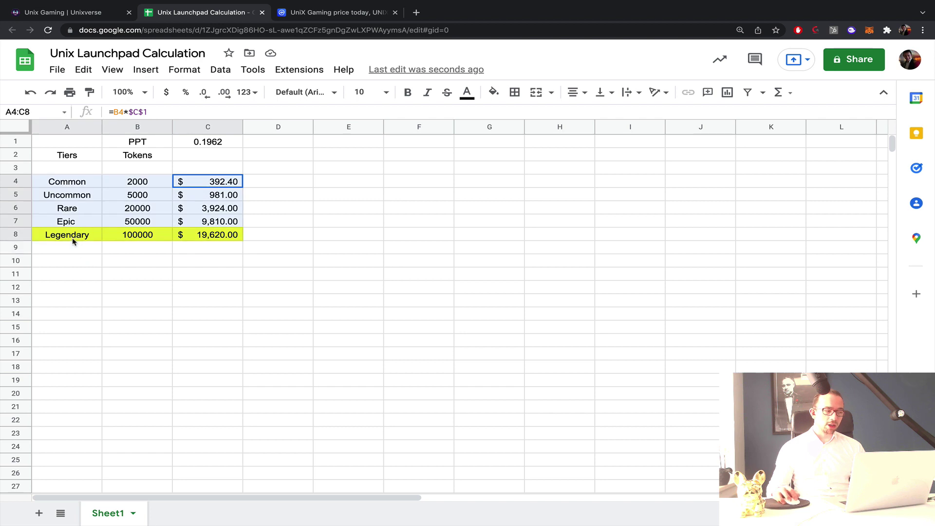
click(511, 197)
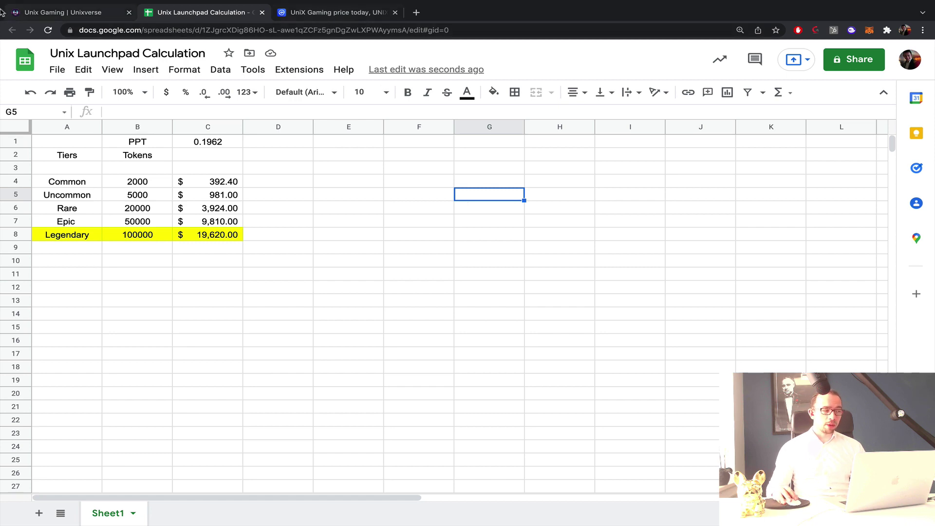
click(28, 14)
Scroll the Unix Gaming launchpad page to view the Common-to-Legendary tier chart with pool weights.
scroll(258, 157, up, 5)
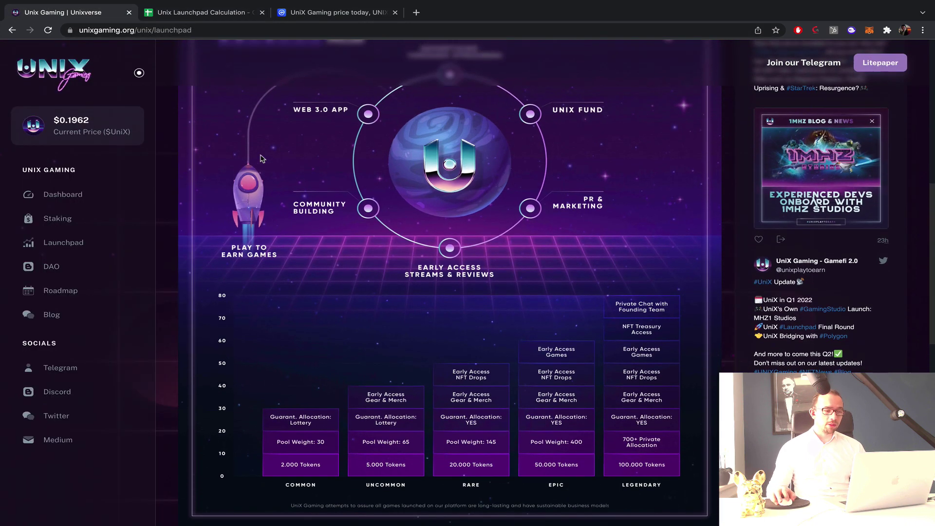
scroll(261, 158, up, 10)
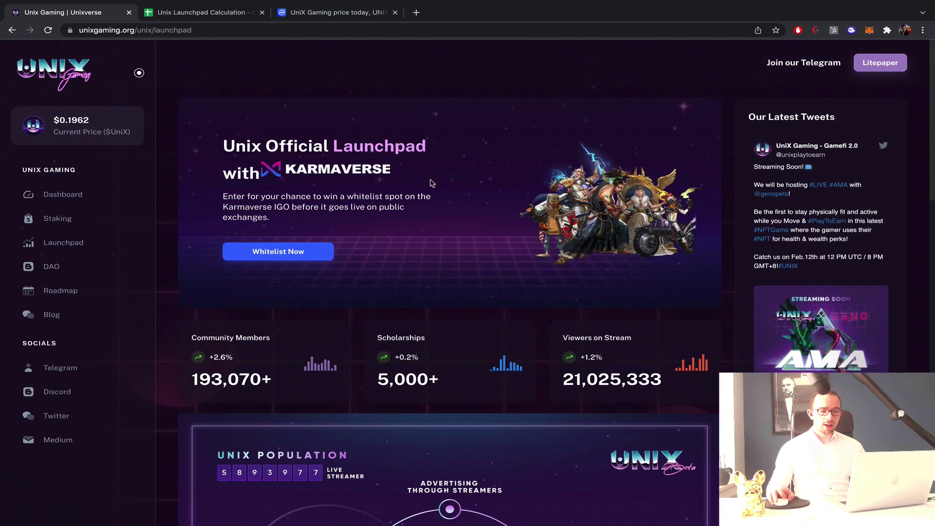
scroll(431, 183, down, 6)
scroll(619, 253, down, 4)
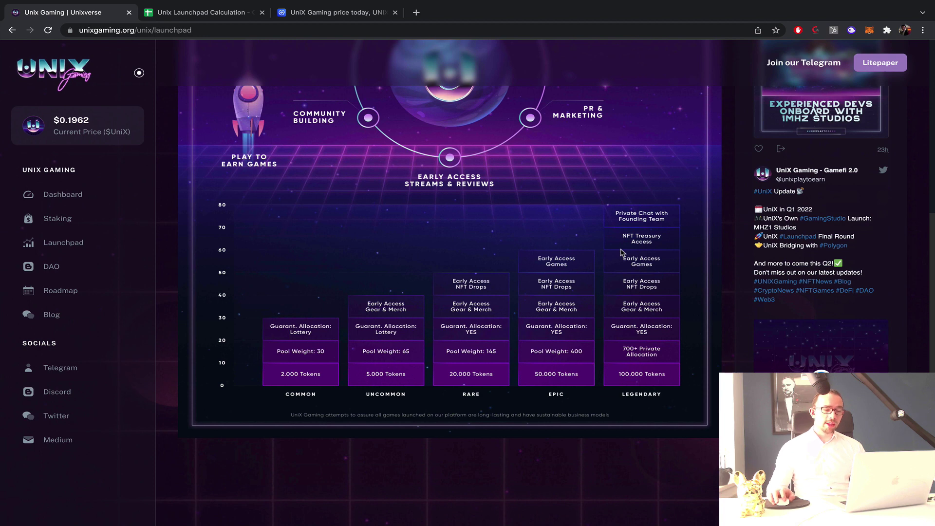
scroll(567, 254, up, 2)
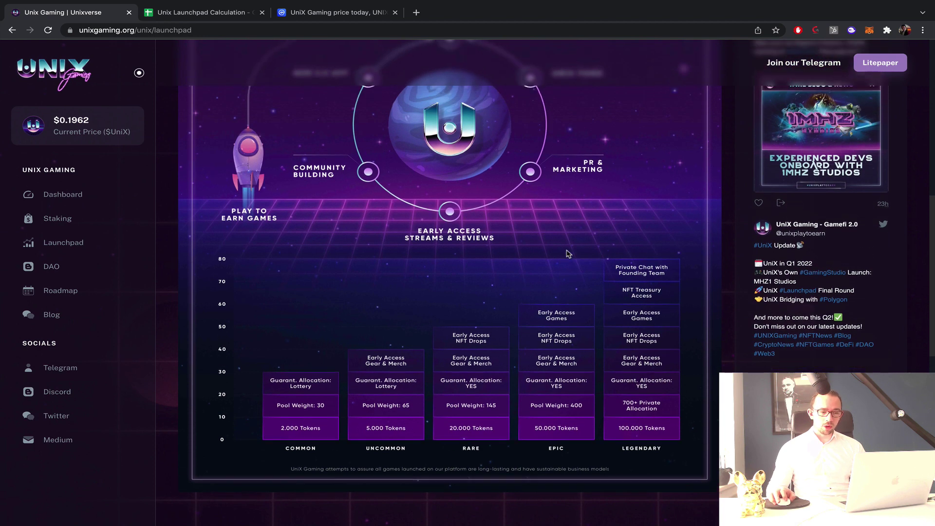
scroll(568, 254, down, 1)
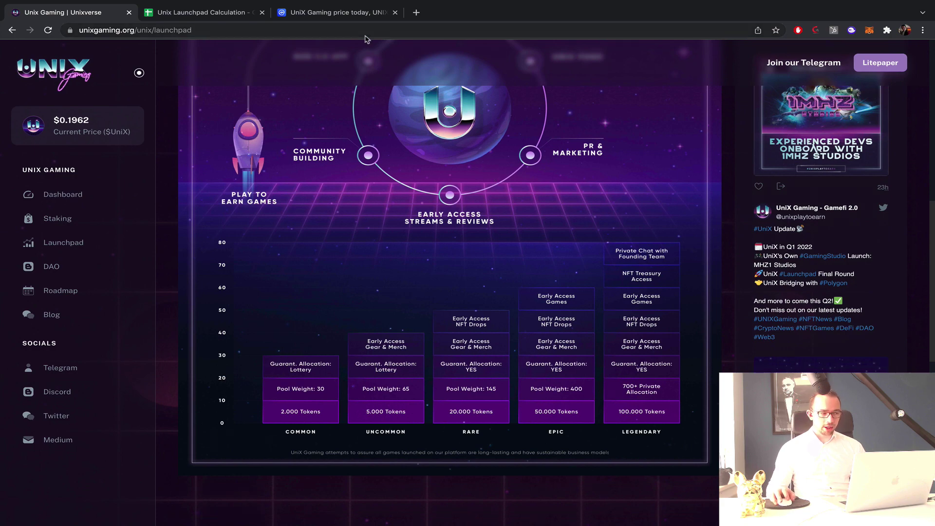
click(308, 16)
scroll(437, 248, down, 2)
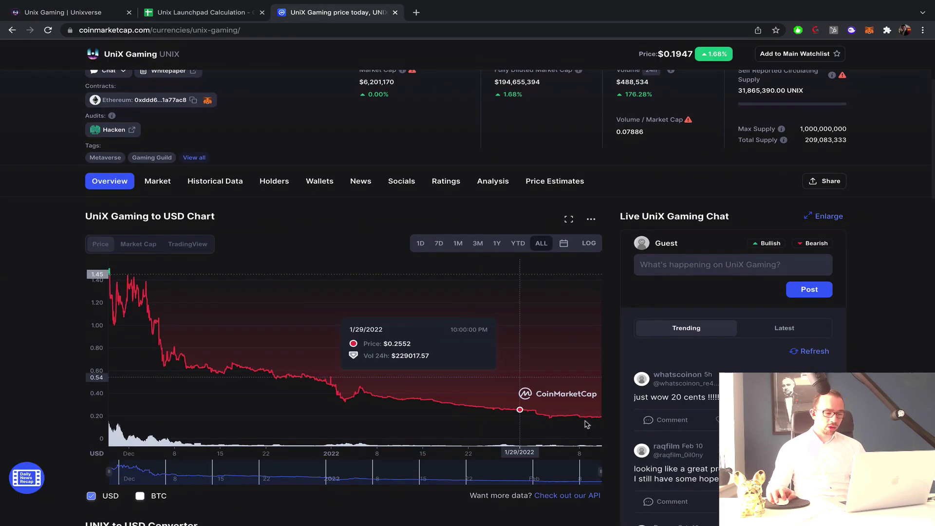
click(456, 235)
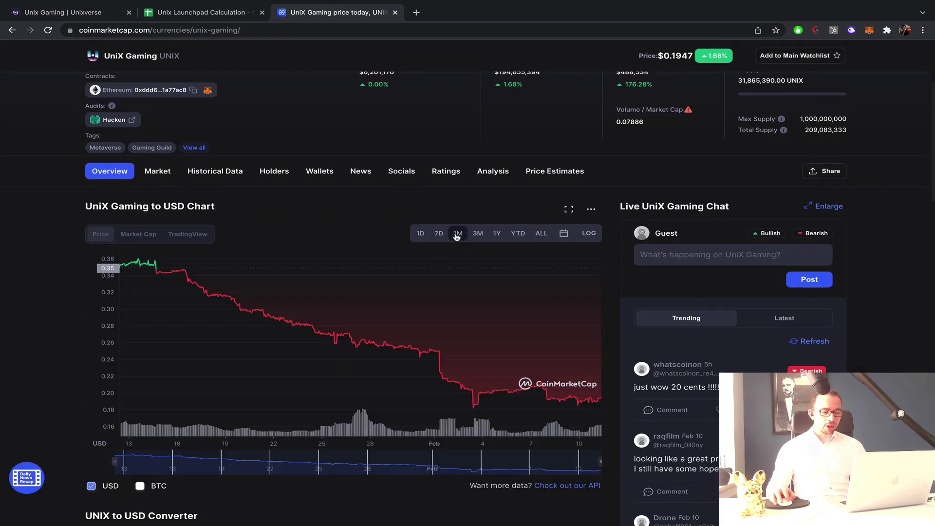
click(536, 235)
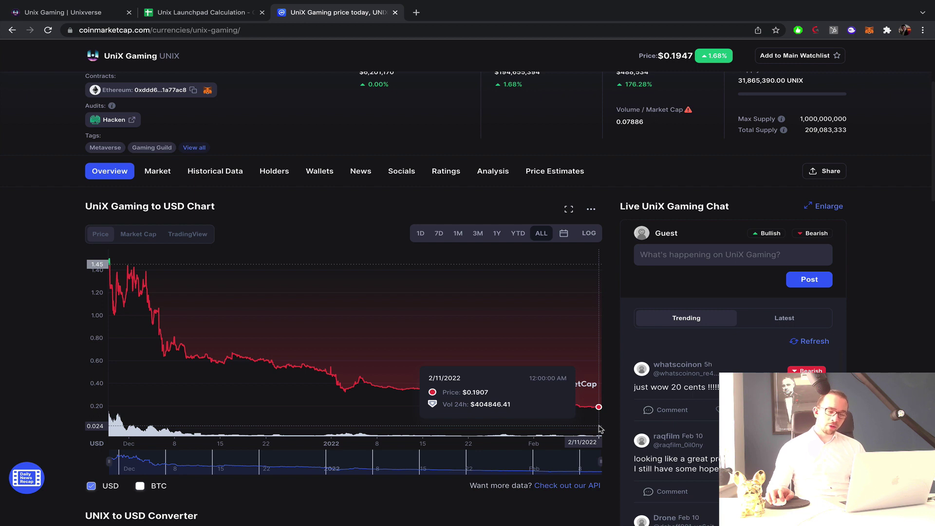
scroll(712, 393, down, 3)
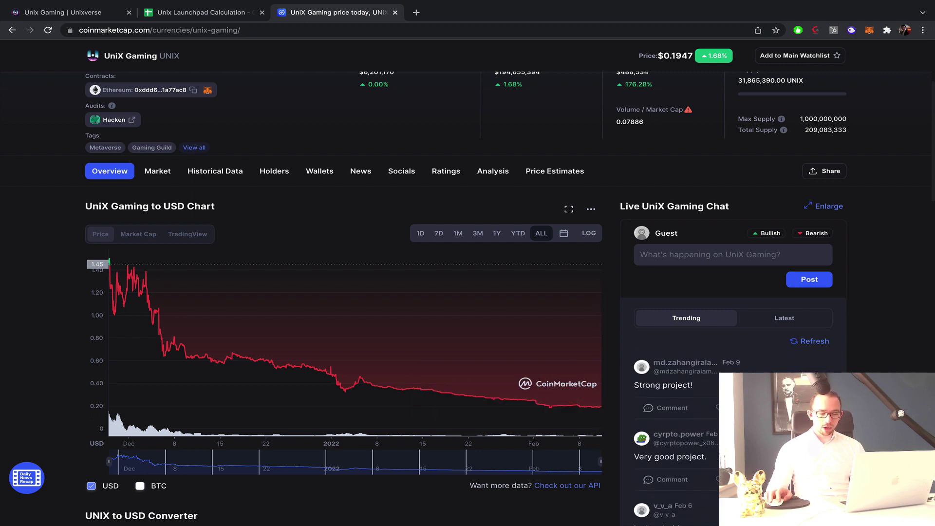
scroll(712, 394, up, 2)
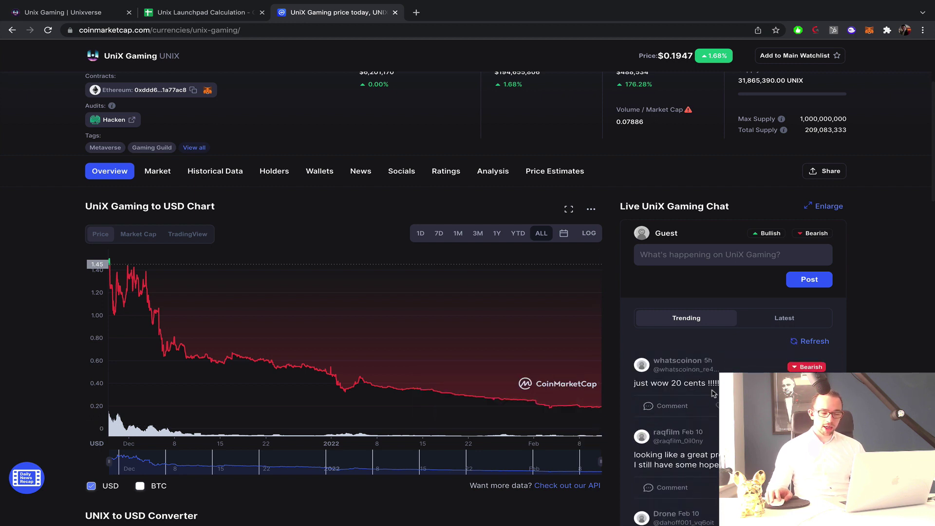
scroll(434, 236, up, 2)
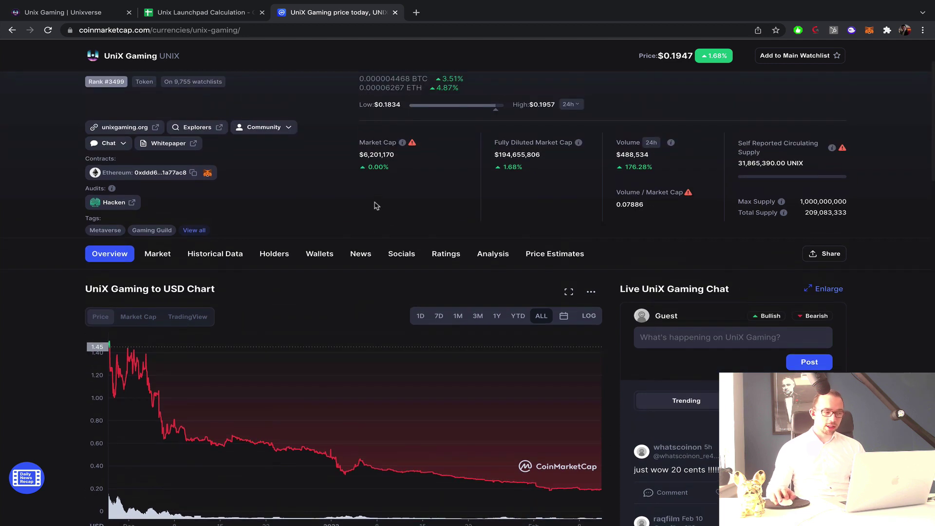
scroll(433, 202, up, 2)
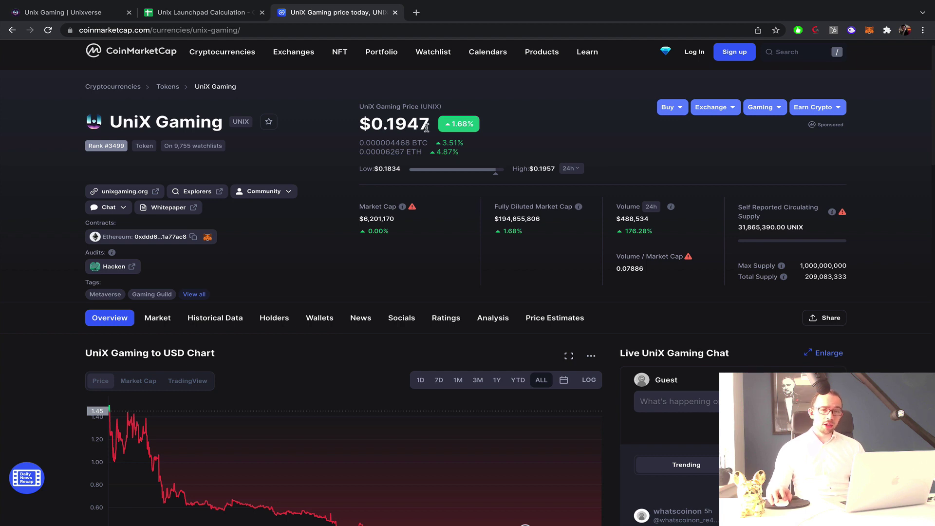
scroll(426, 128, down, 3)
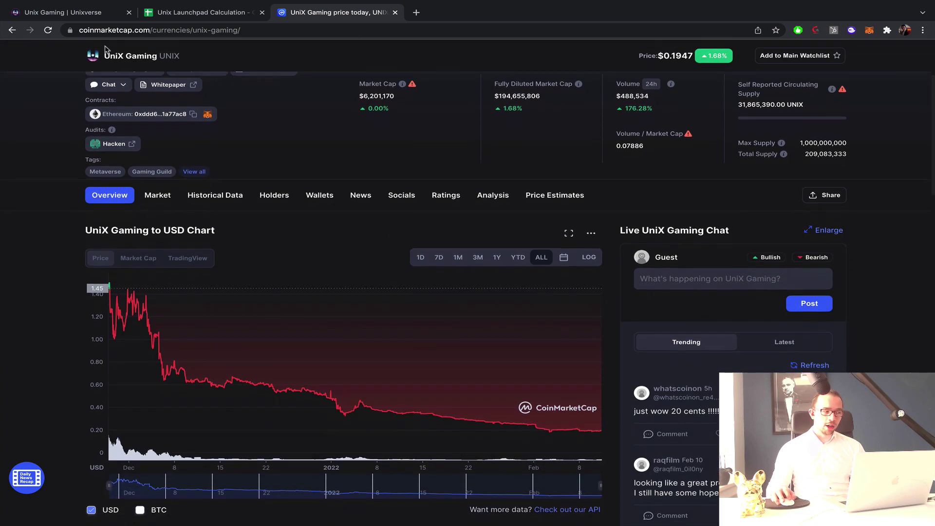
key(ctrl+1)
scroll(472, 236, up, 10)
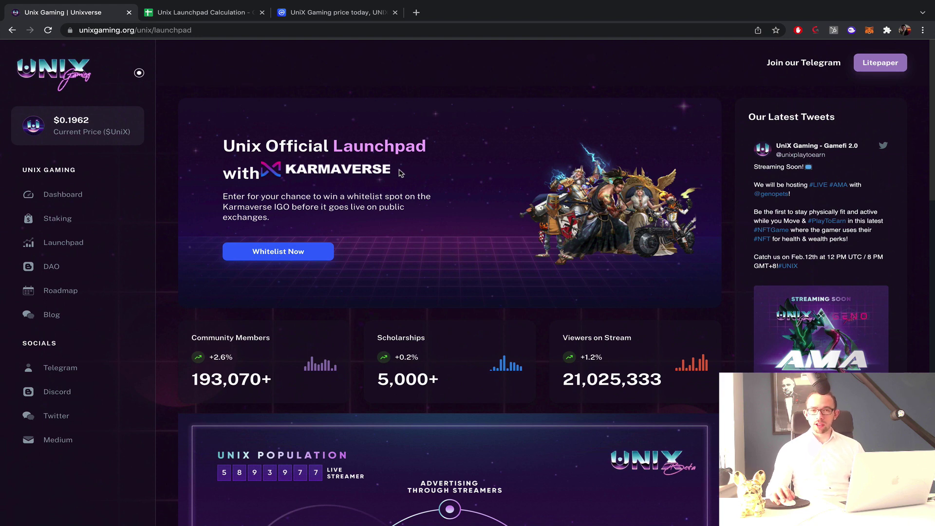
Review the tier rows and the Common value formula in the calculation sheet.
click(221, 17)
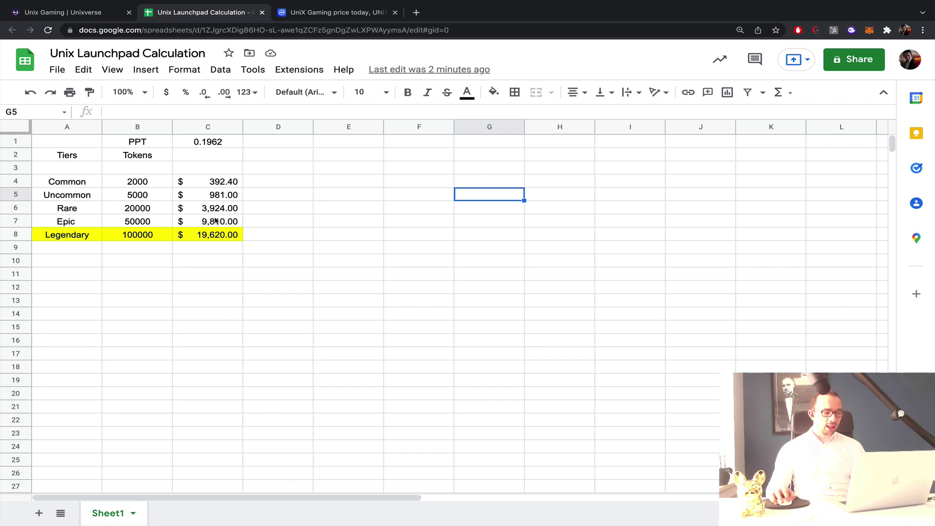
drag(216, 224, 85, 239)
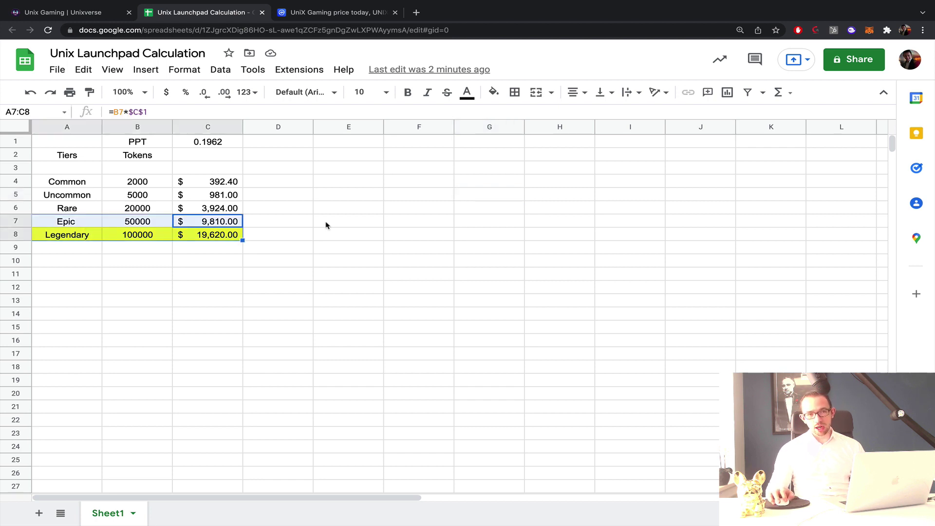
click(231, 183)
drag(182, 197, 84, 198)
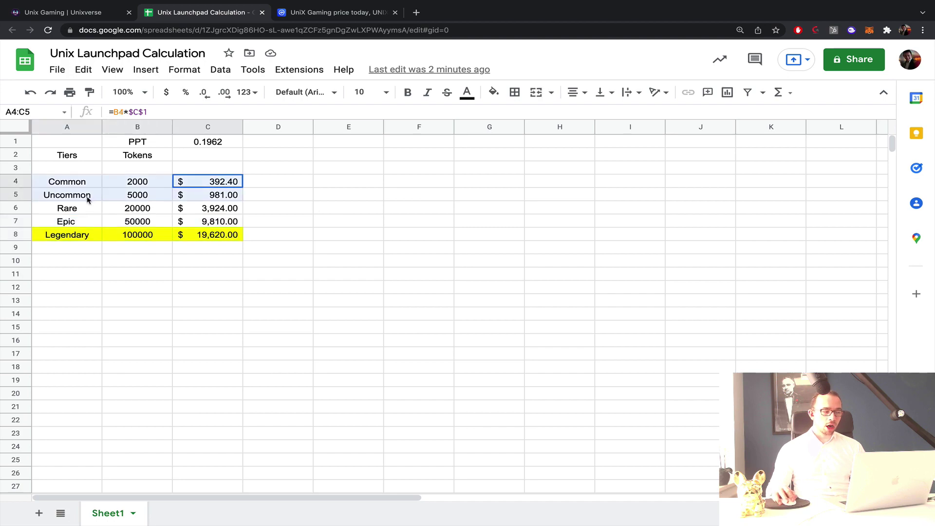
drag(221, 213, 69, 214)
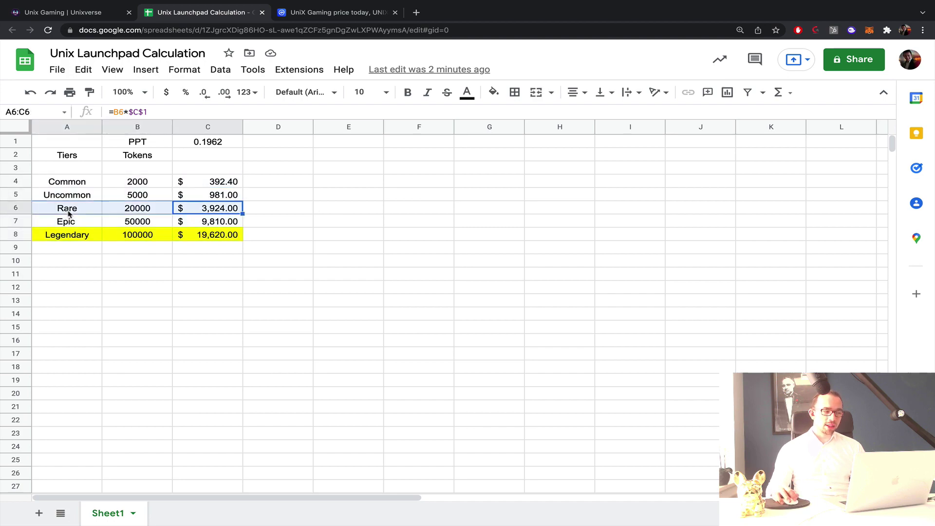
Compare against the launchpad tier table and the CoinMarketCap UniX price.
click(52, 18)
scroll(545, 416, down, 15)
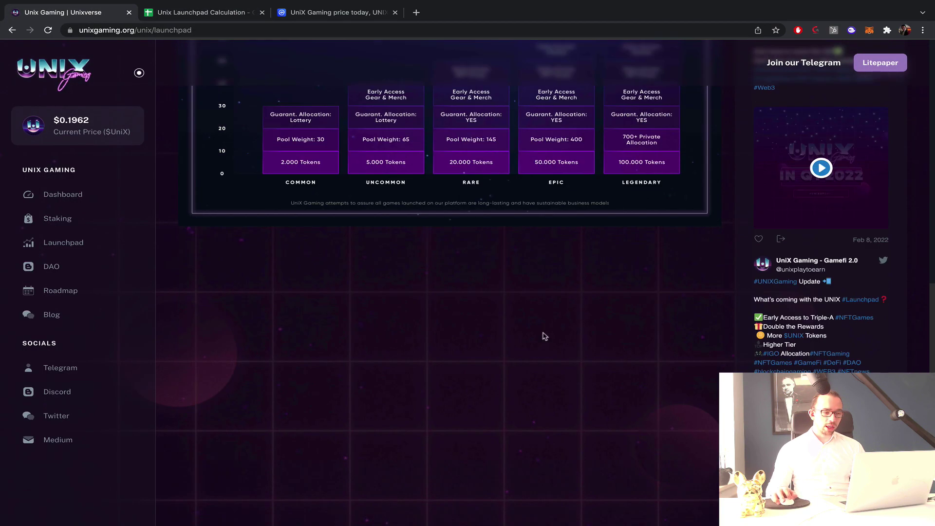
scroll(487, 185, up, 1)
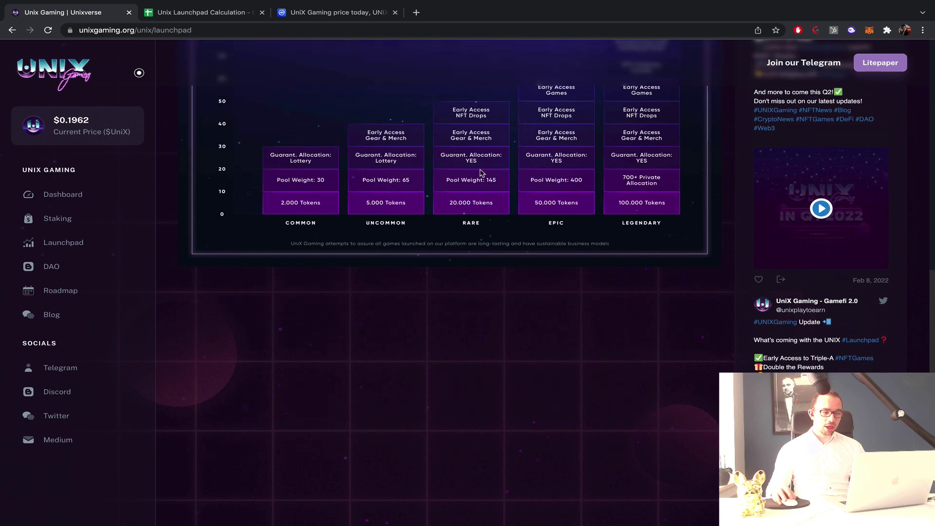
scroll(480, 186, up, 2)
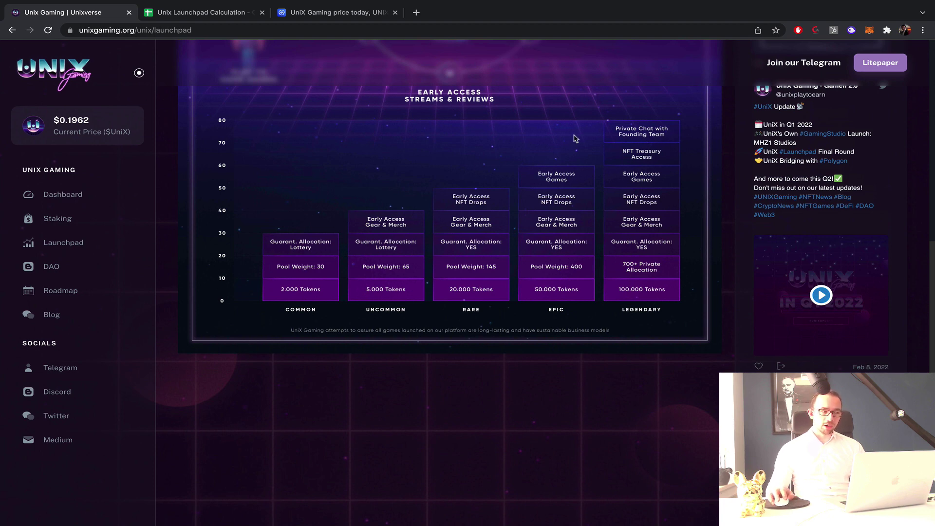
click(354, 16)
scroll(284, 252, up, 3)
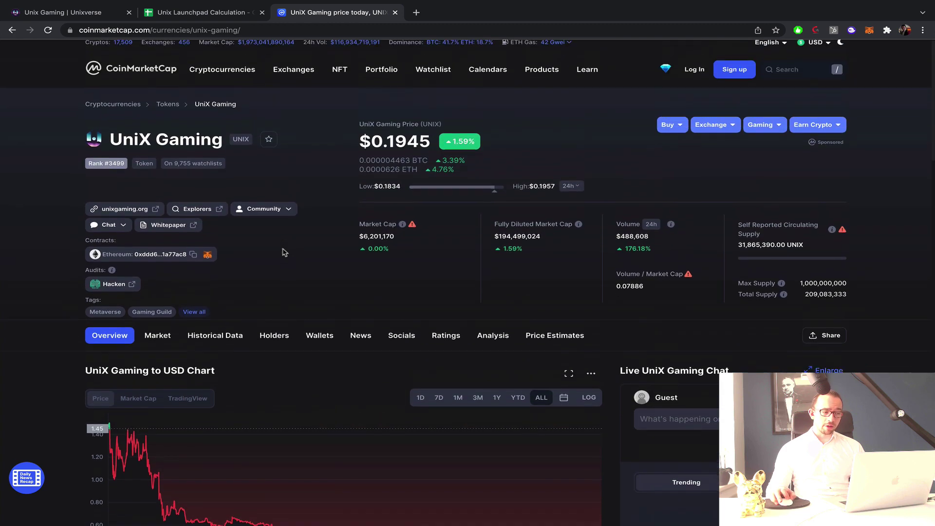
Check the Legendary token count and the formula behind its value.
click(204, 12)
click(335, 238)
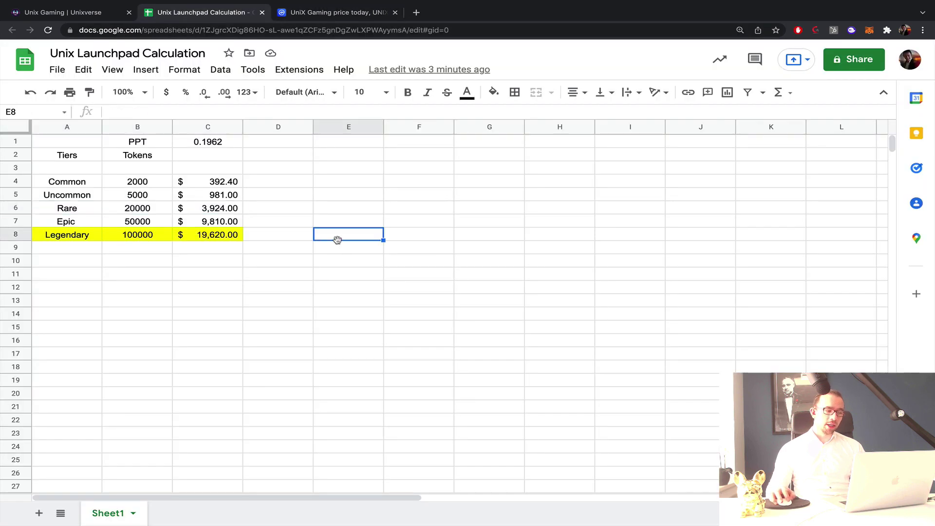
click(163, 236)
click(273, 236)
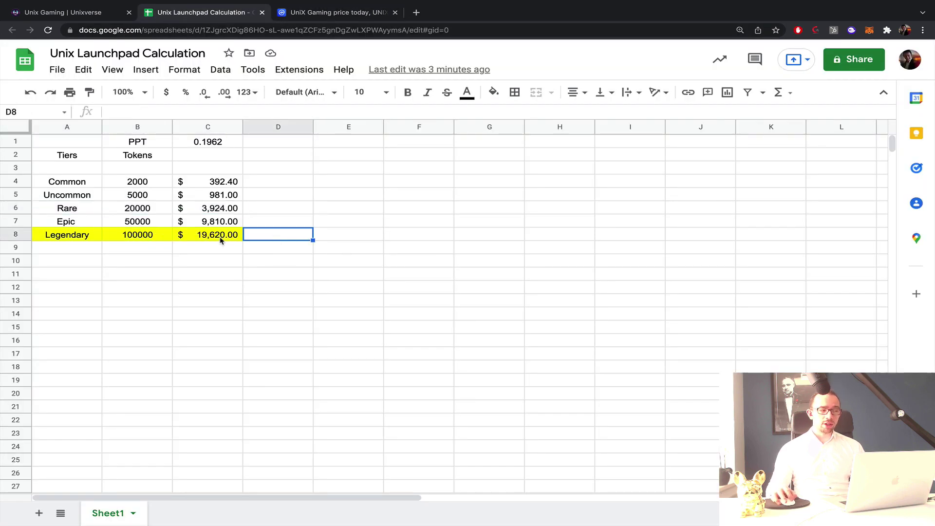
click(219, 240)
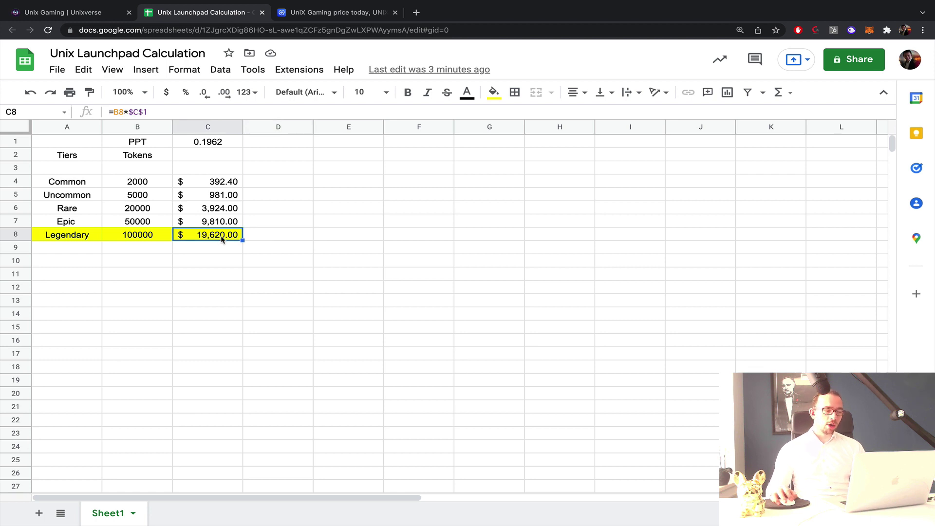
click(310, 194)
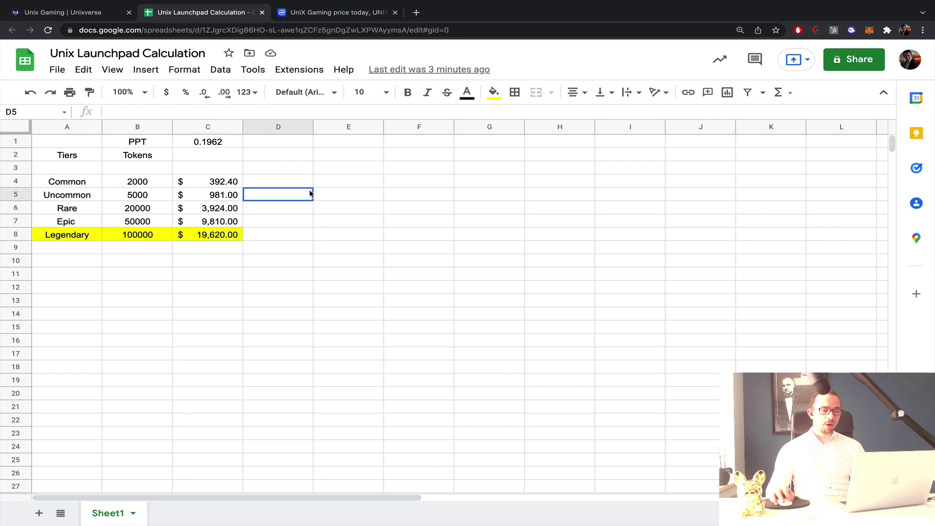
Apply one horizontal alignment to every cell of the sheet.
click(20, 128)
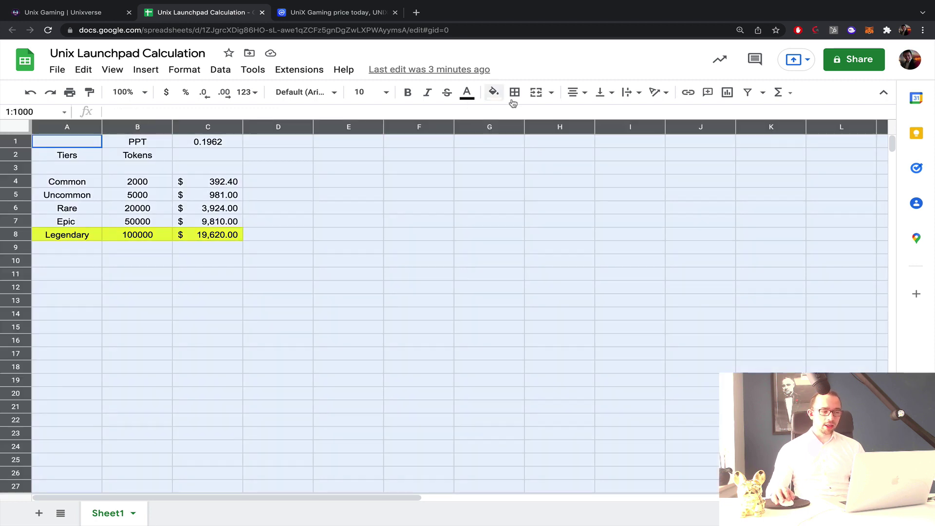
click(569, 94)
click(590, 114)
click(442, 199)
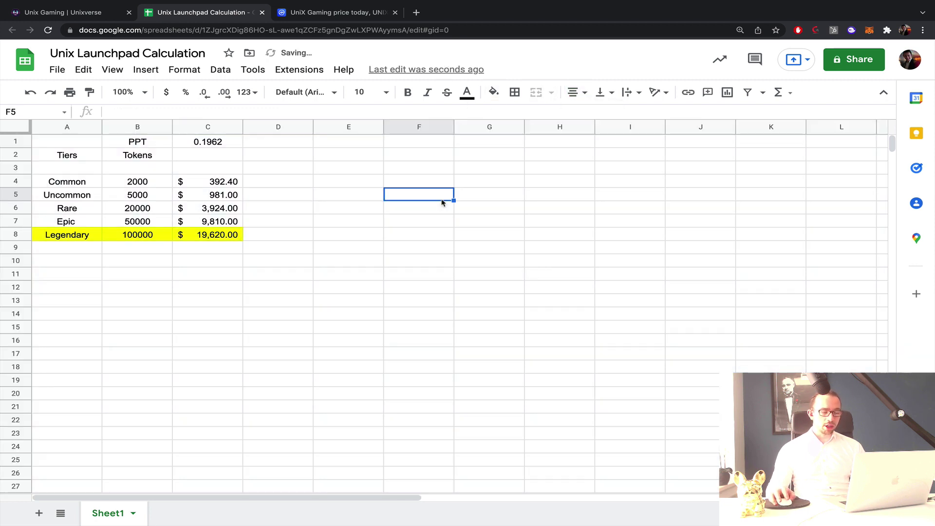
Recheck the Legendary row against the $0.1945 CoinMarketCap price and the launchpad page.
drag(225, 236, 80, 237)
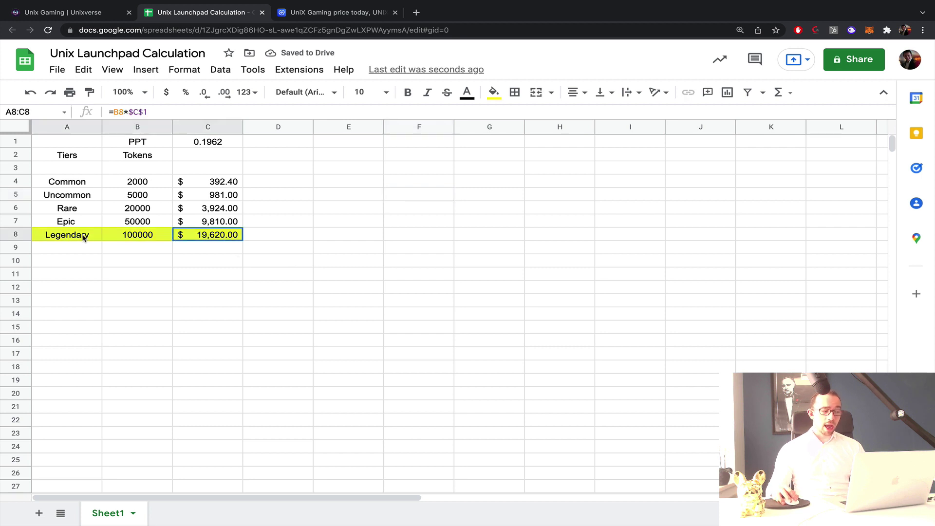
click(416, 224)
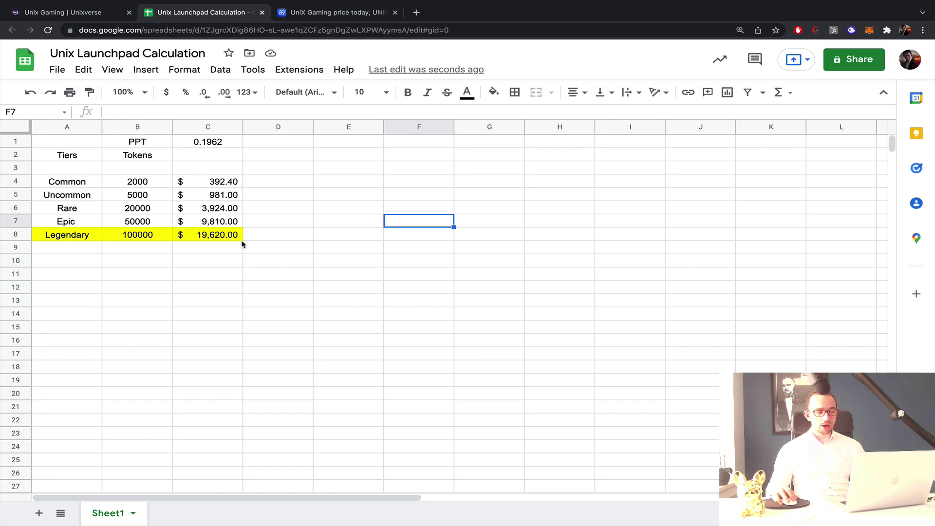
drag(222, 239, 97, 238)
click(306, 226)
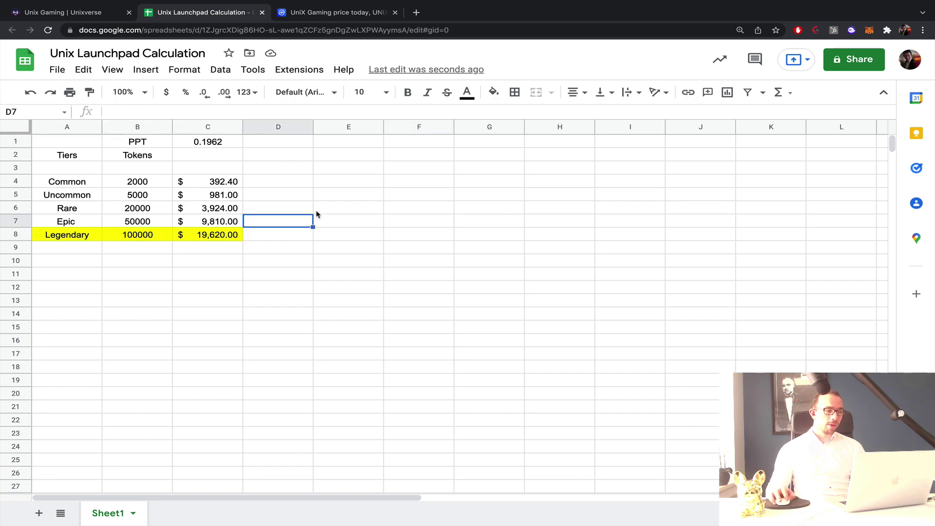
click(305, 15)
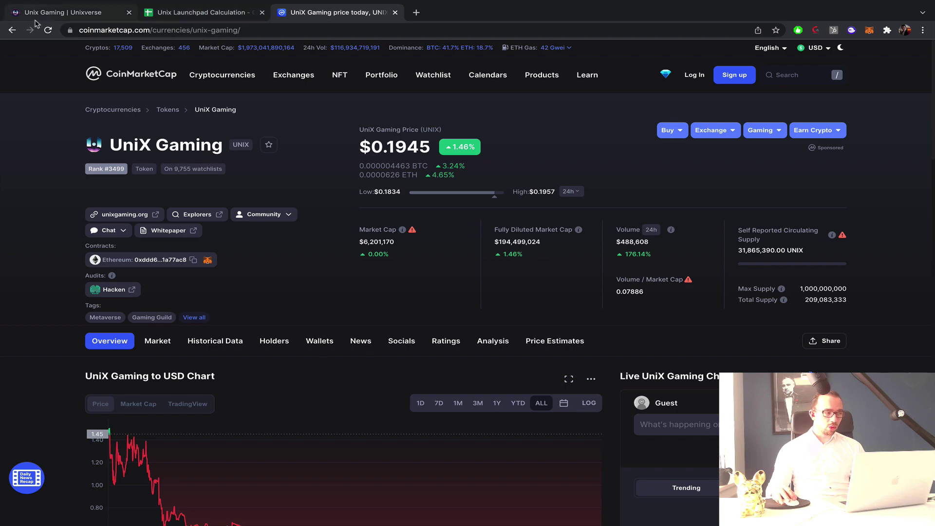
click(37, 15)
click(375, 13)
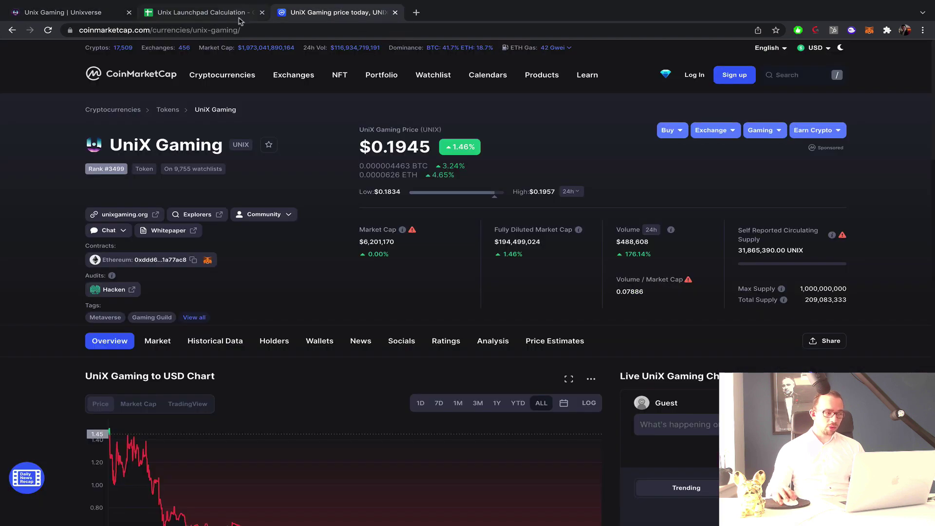
click(226, 19)
Add the header 'Pool Weight' in D1 and look up the tier weights on the launchpad page.
click(284, 142)
text(P)
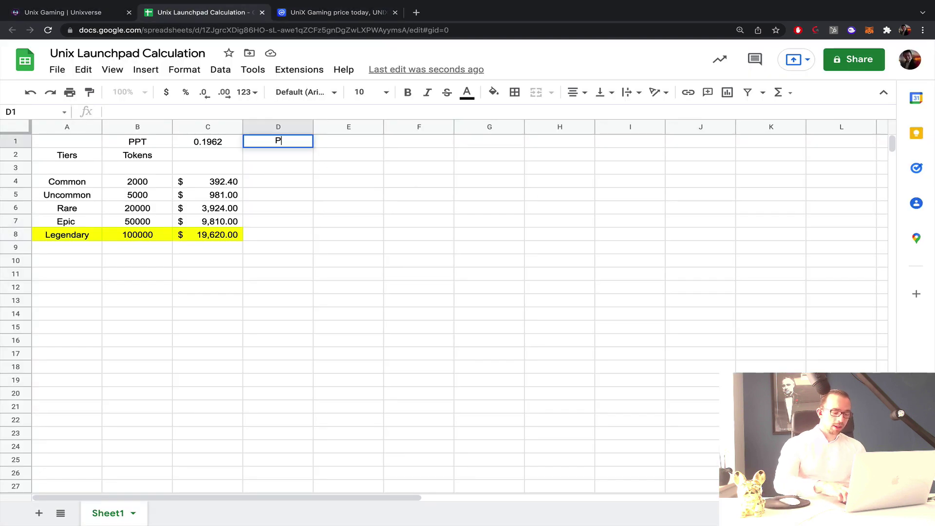
text(ool Weight)
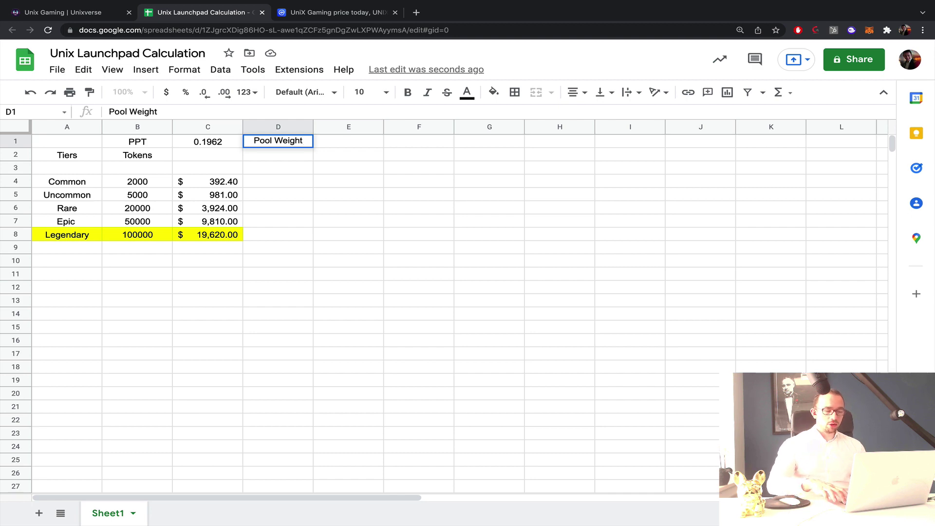
key(Return)
click(99, 19)
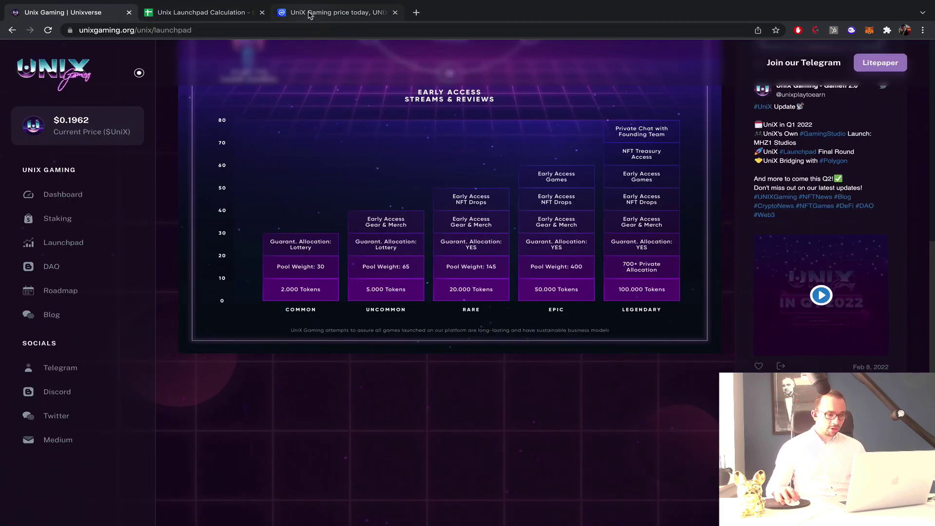
click(308, 13)
click(201, 13)
Enter the tier pool weights 30, 65, 145, 400 and 700 in D4:D8.
click(277, 182)
text(30)
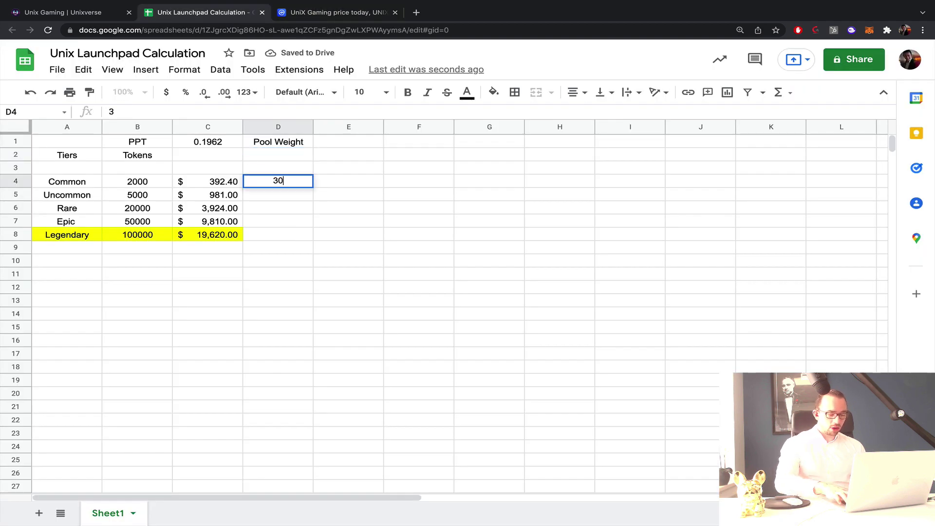
key(Return)
text(65)
key(Return)
text(145)
key(Return)
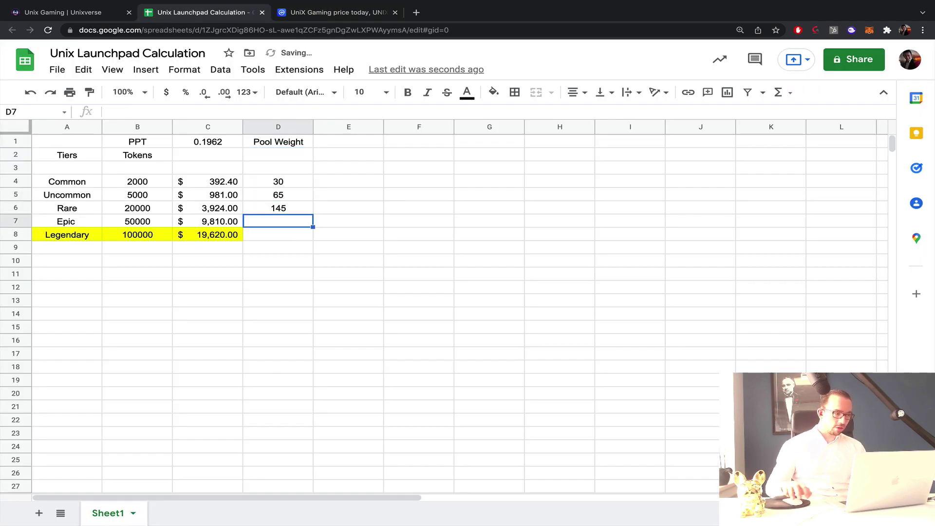
click(97, 12)
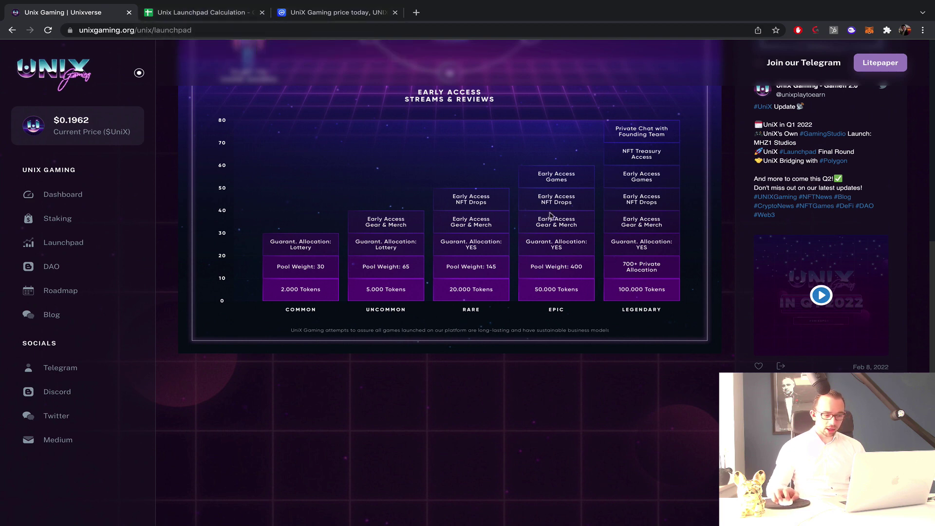
click(354, 13)
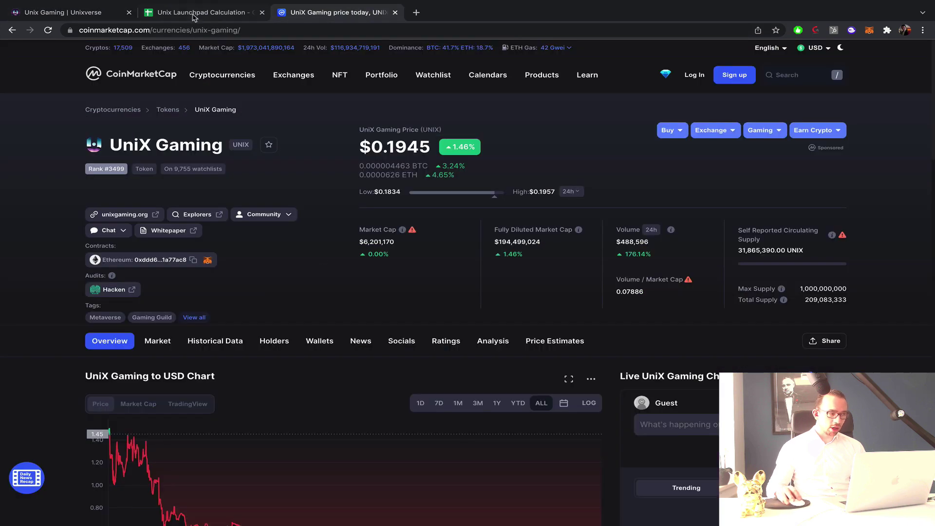
key(ctrl+shift+Tab)
text(400)
key(Return)
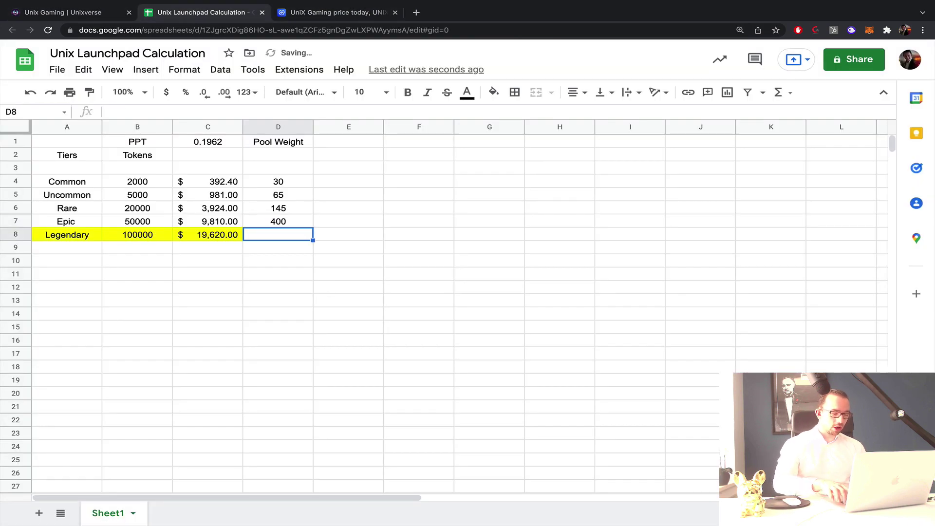
text(700)
key(Return)
key(Return)
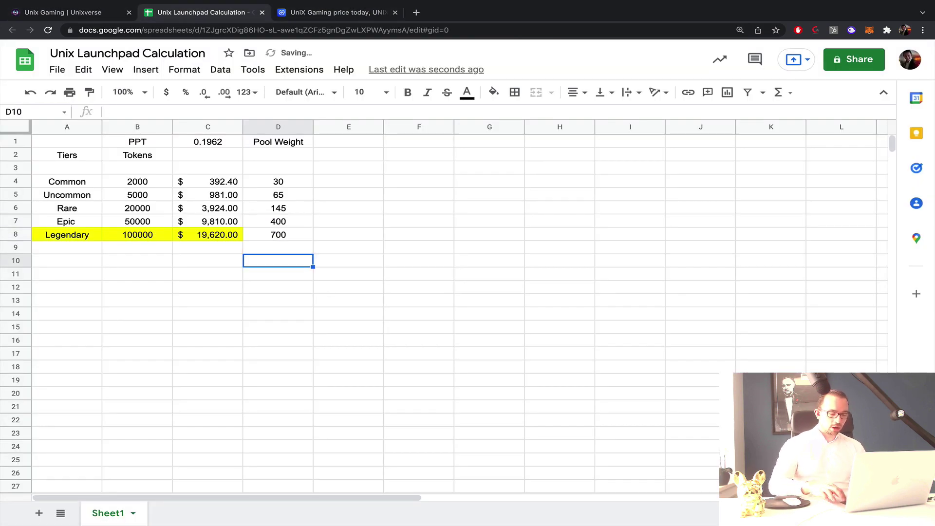
Total the weights in D10 with =SUM(D4:D8) and begin a share formula in E8.
text(=sum)
click(327, 280)
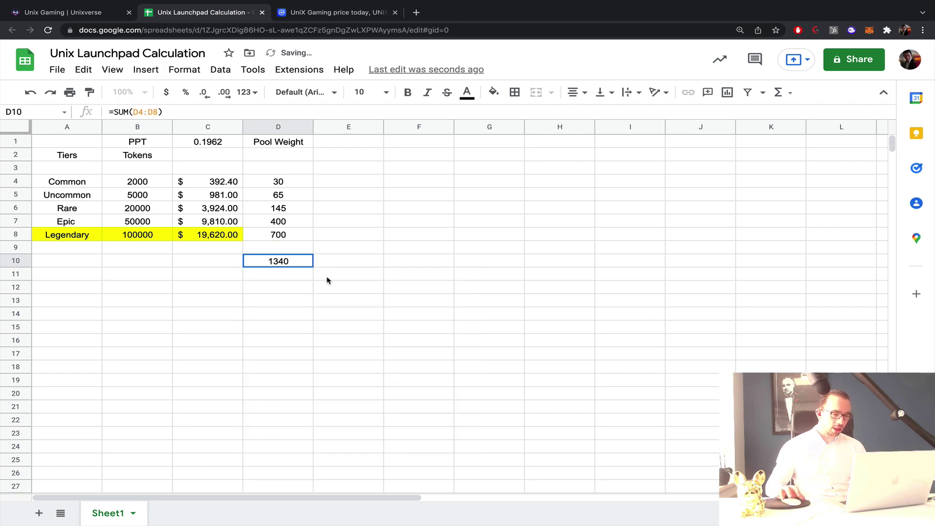
key(Right)
key(Up)
key(Up)
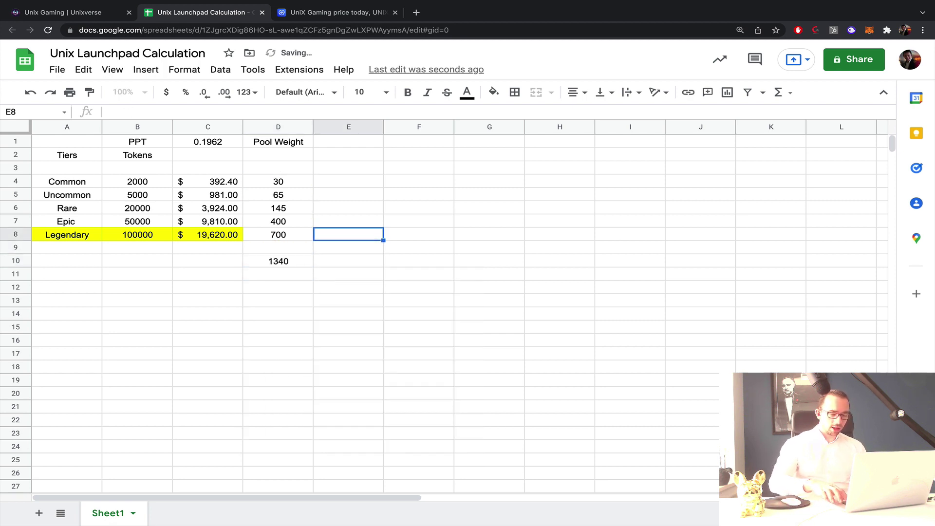
text(=)
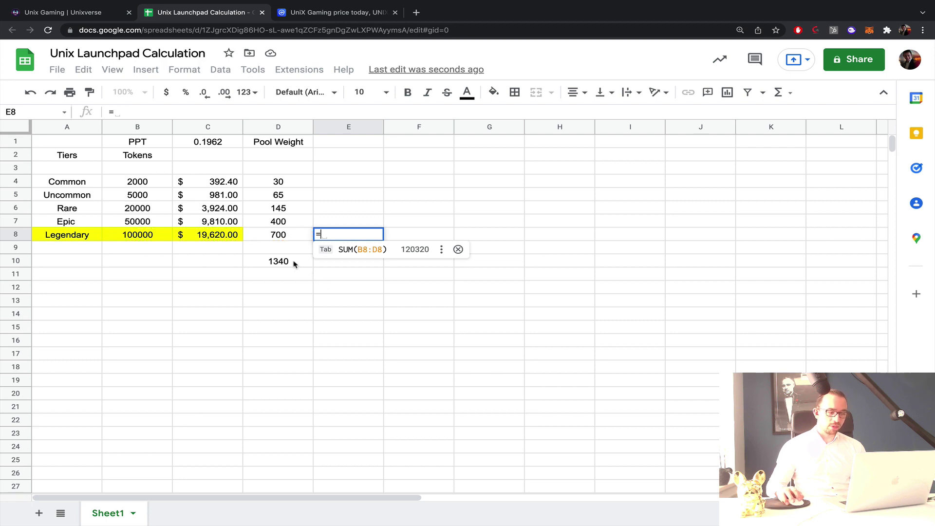
click(292, 264)
text(*100/)
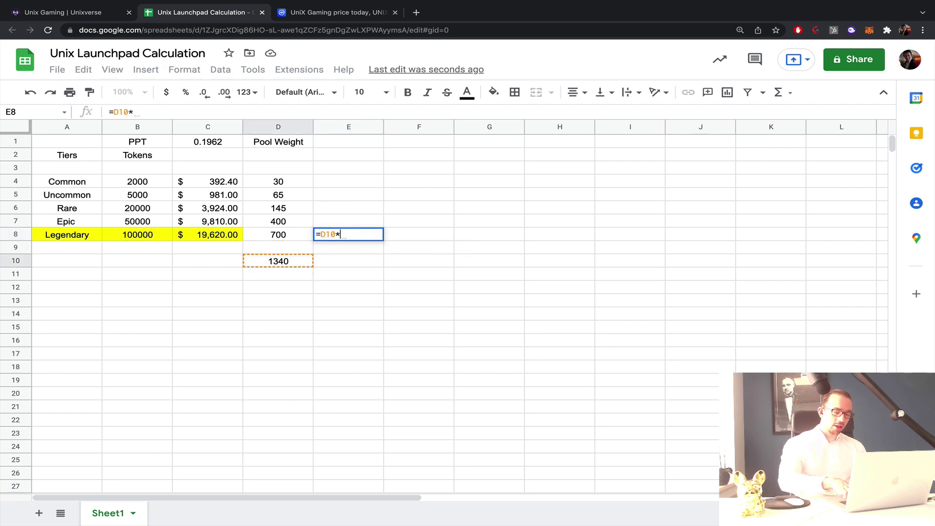
click(281, 239)
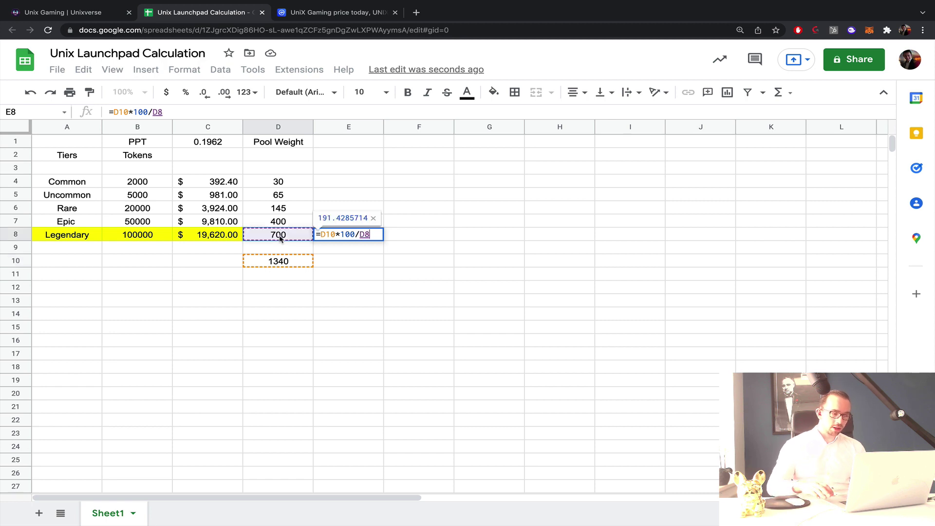
key(BackSpace)
key(BackSpace)
key(BackSpace)
key(BackSpace)
key(BackSpace)
key(BackSpace)
key(BackSpace)
key(BackSpace)
key(BackSpace)
key(BackSpace)
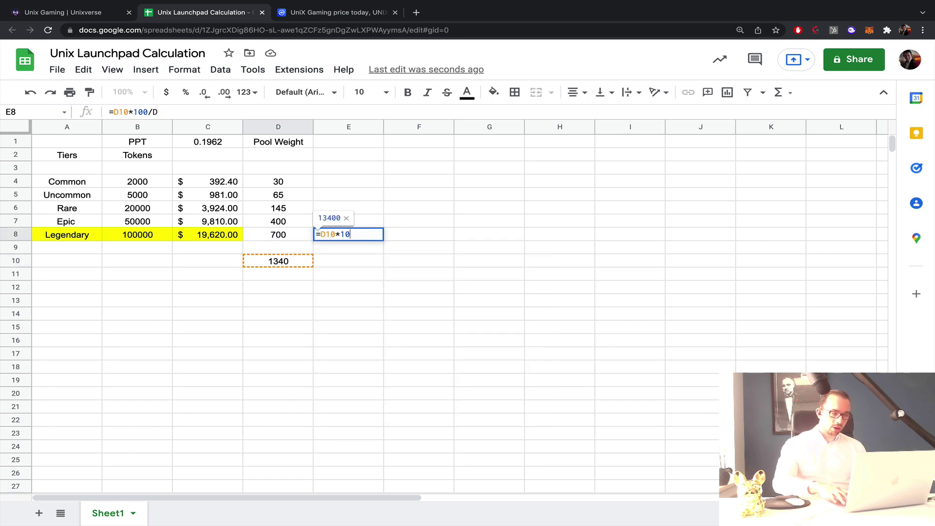
Enter =D8*100/D10 in E8 and show it with two decimal places.
click(282, 238)
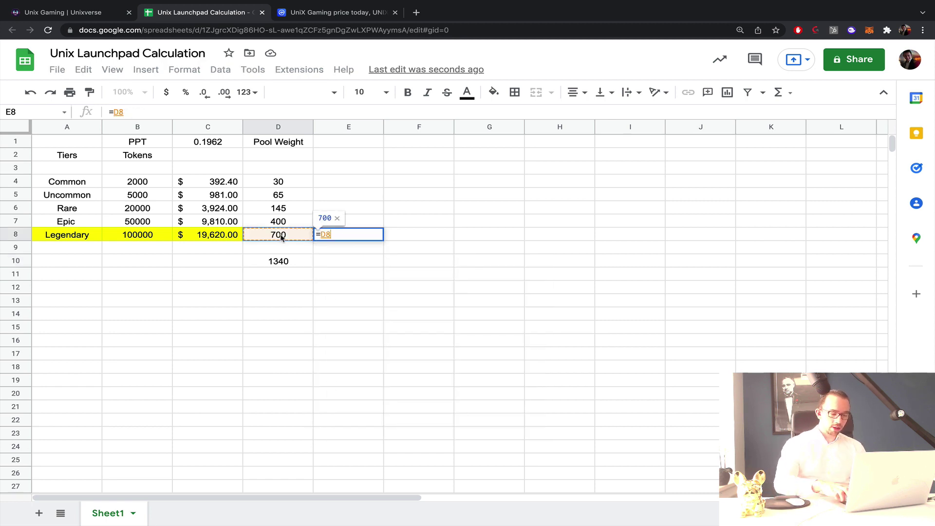
text(*100/)
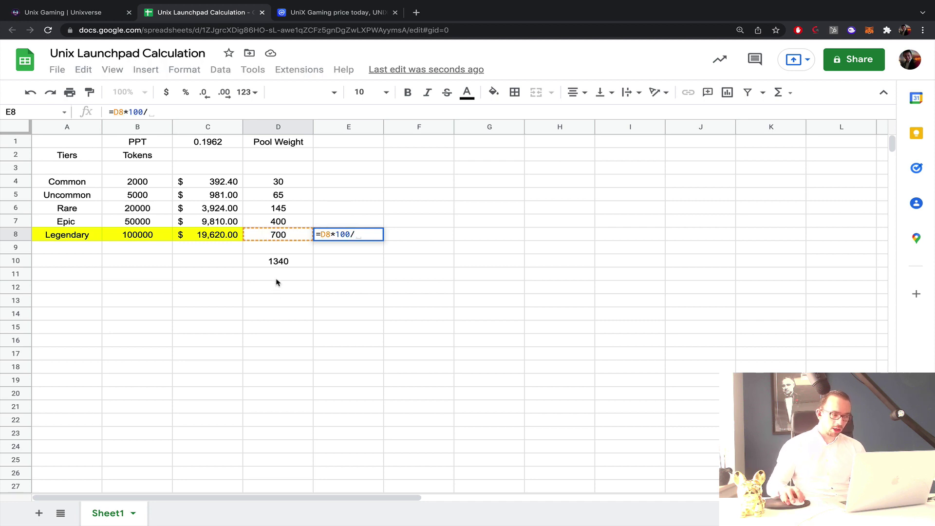
click(281, 263)
key(Return)
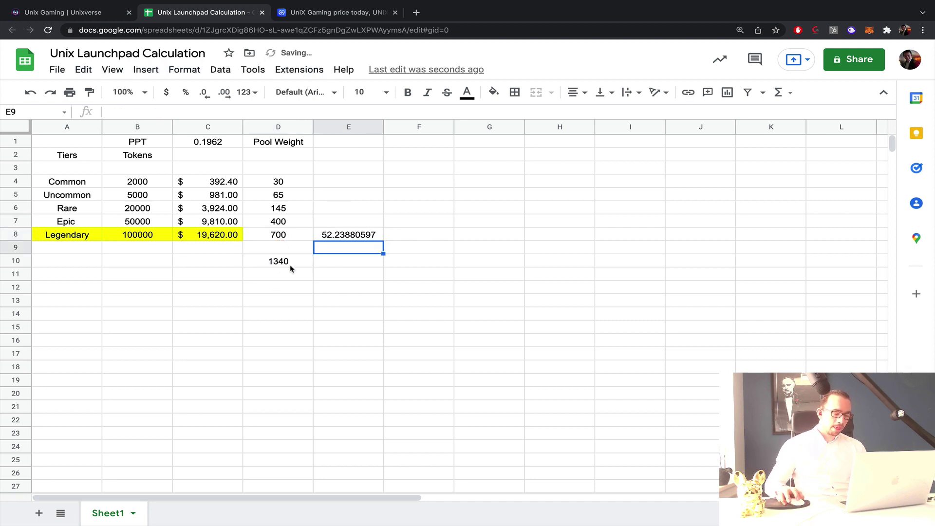
click(326, 235)
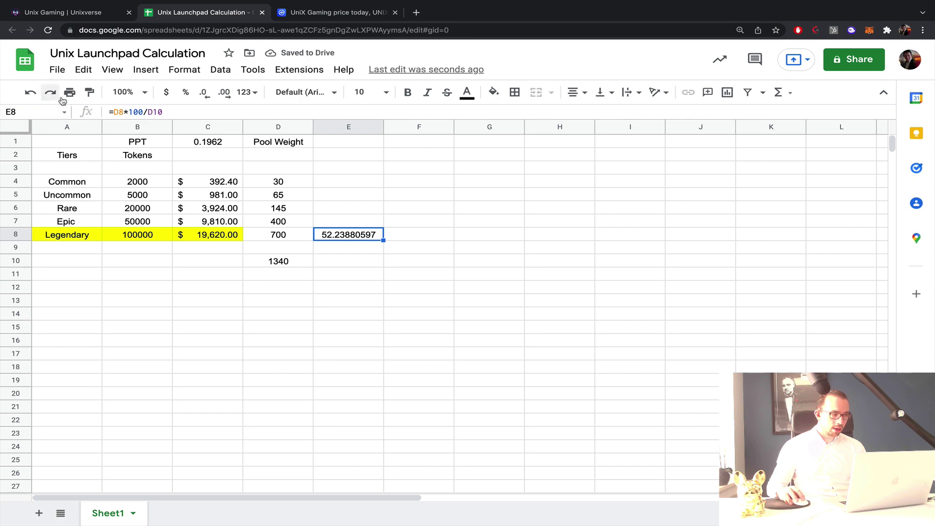
click(204, 95)
click(204, 95)
click(204, 95)
click(204, 95)
click(204, 95)
click(206, 97)
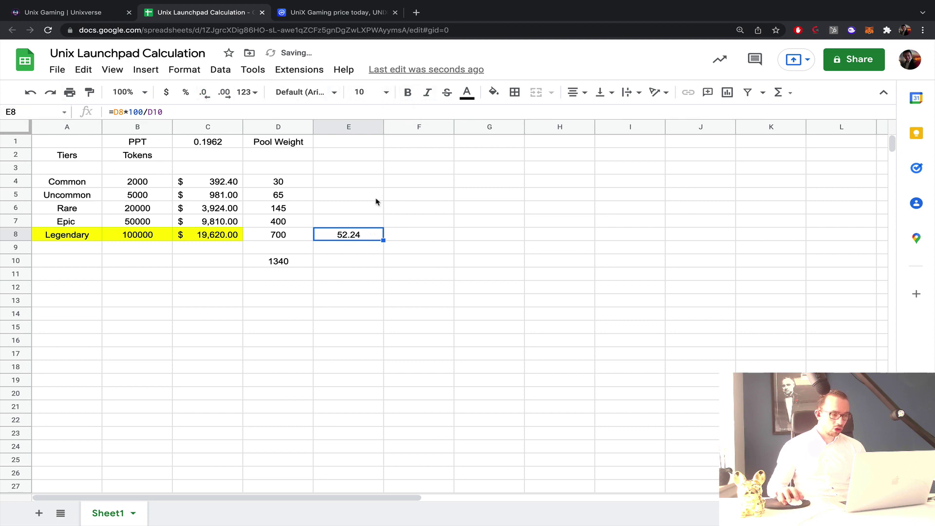
Lock the total as $D$10 and fill the share formula up to E4.
click(199, 113)
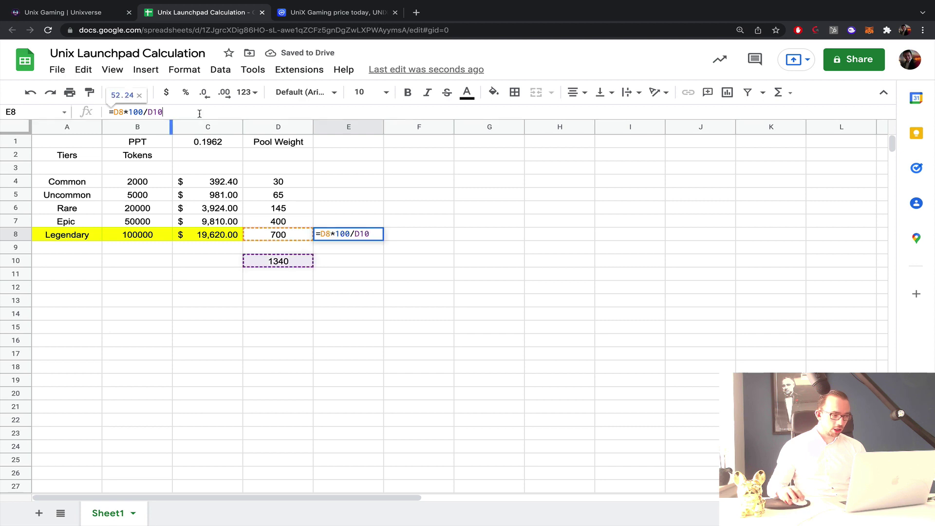
click(152, 112)
text($)
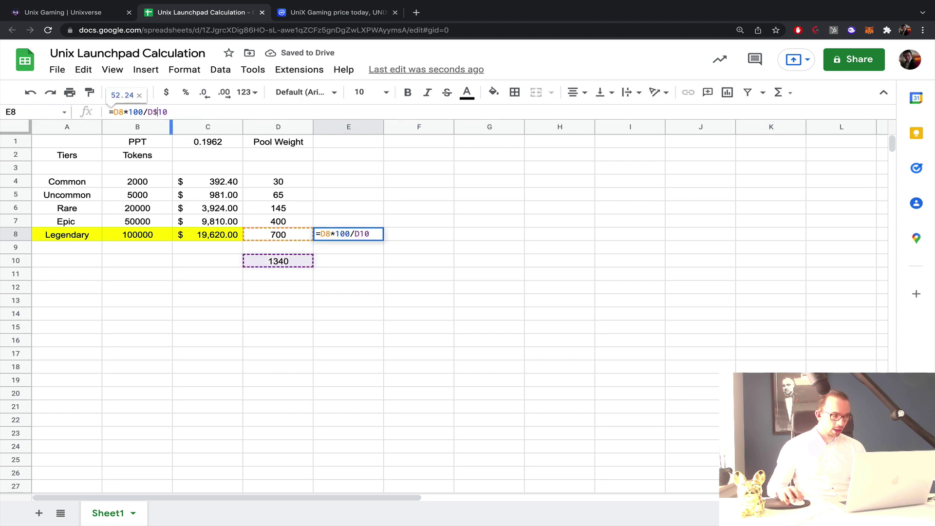
key(Left)
key(Left)
text($)
key(Return)
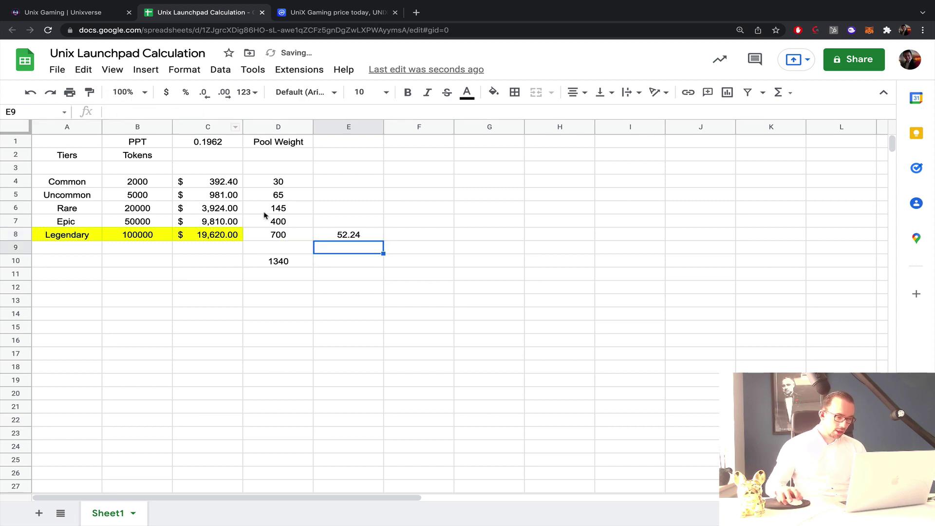
click(355, 235)
drag(383, 240, 362, 181)
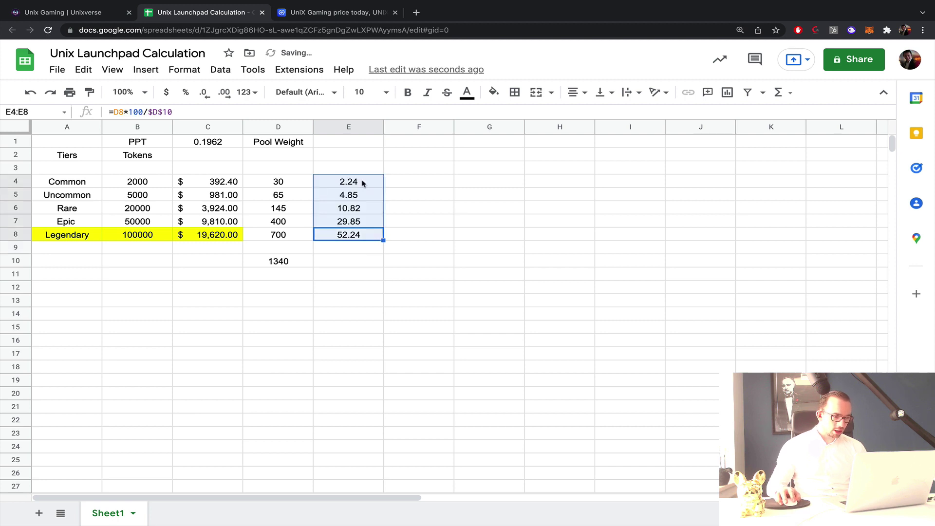
click(431, 182)
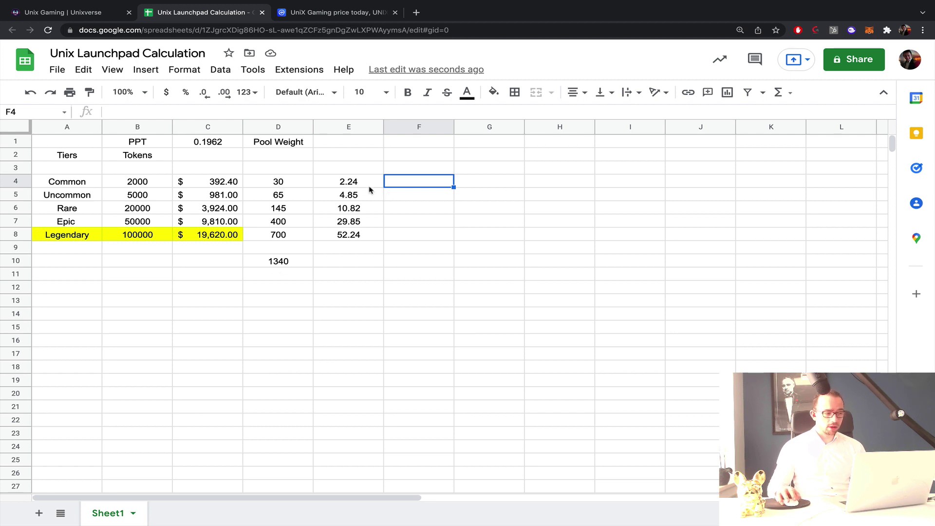
Enter 200000 in F1 and give it C4's dollar format, showing $200,000.00.
drag(350, 183, 350, 239)
click(447, 167)
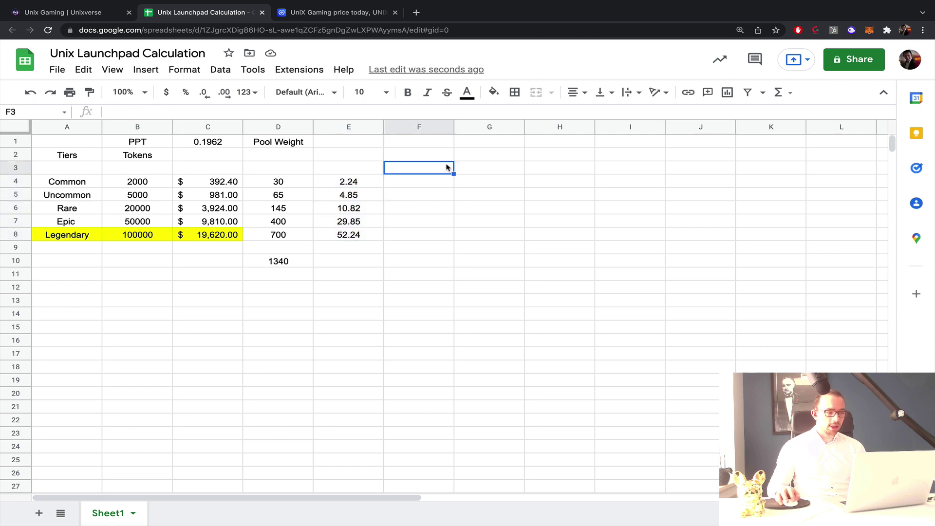
click(419, 143)
text(200)
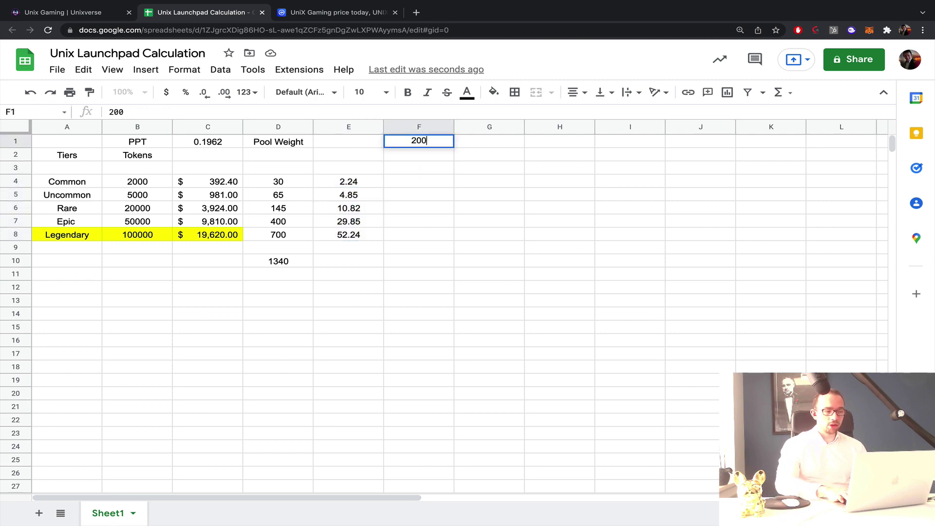
text(k)
key(Return)
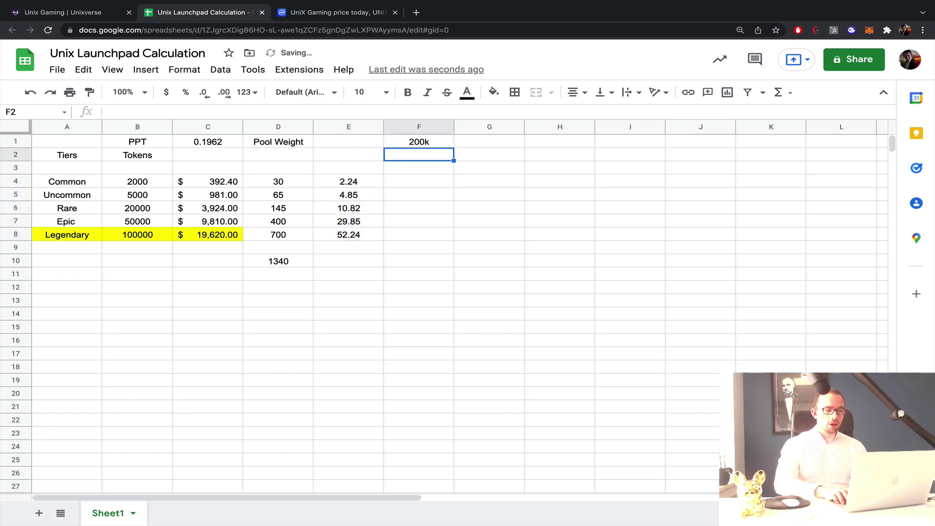
key(Down)
key(Up)
key(Up)
text(2000)
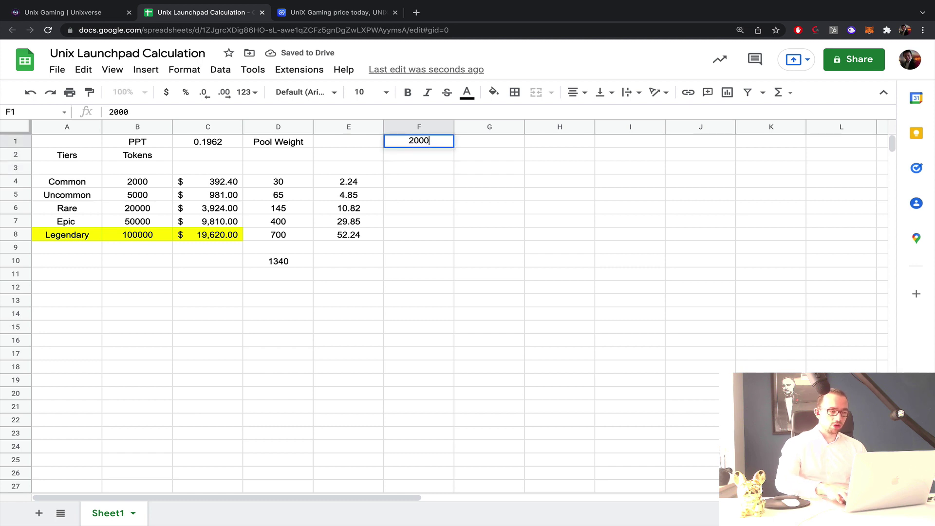
text(00)
key(Return)
click(208, 184)
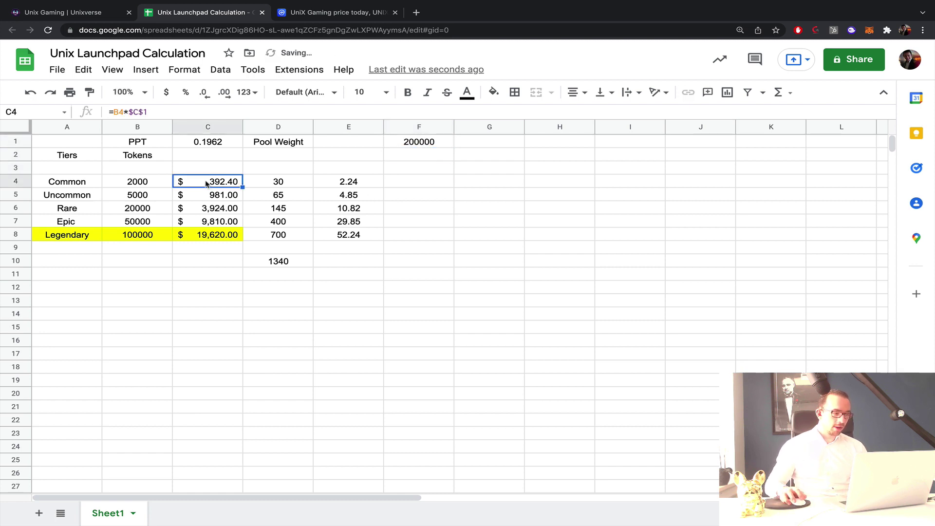
click(89, 92)
click(428, 141)
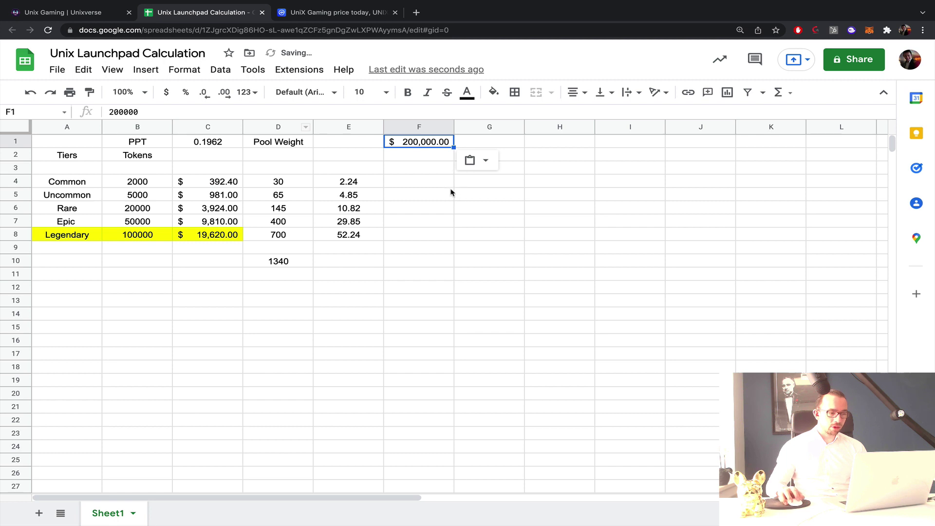
Try an allocation formula =F1*0.22 in F4, then clear it.
click(446, 191)
click(446, 183)
text(=)
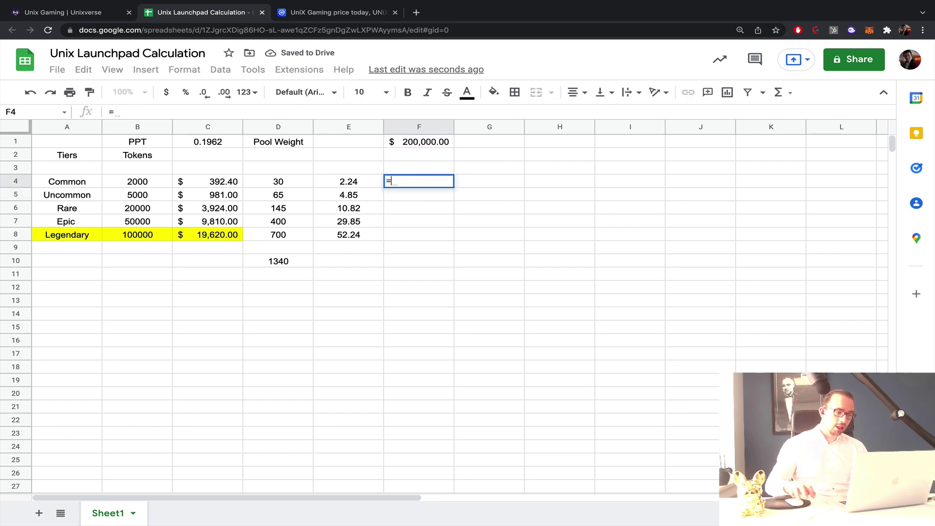
click(419, 145)
text(*0.)
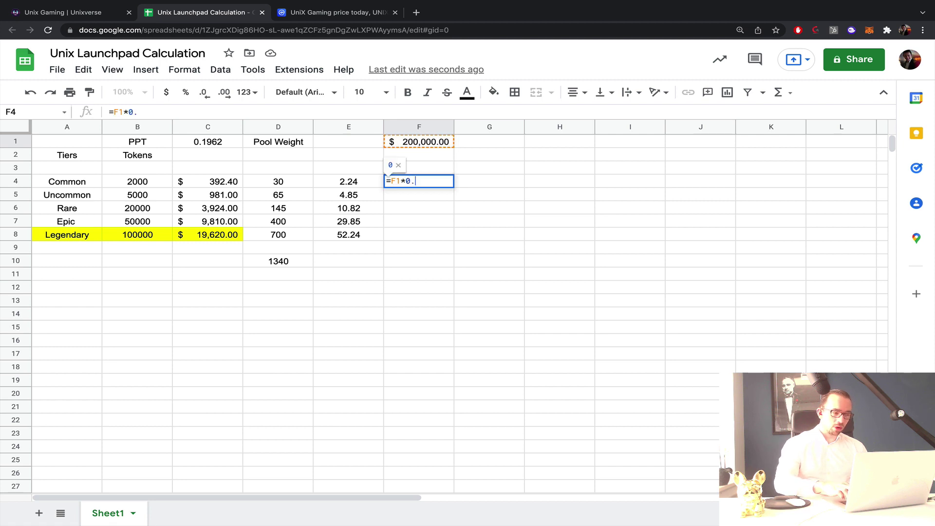
text(224)
key(Return)
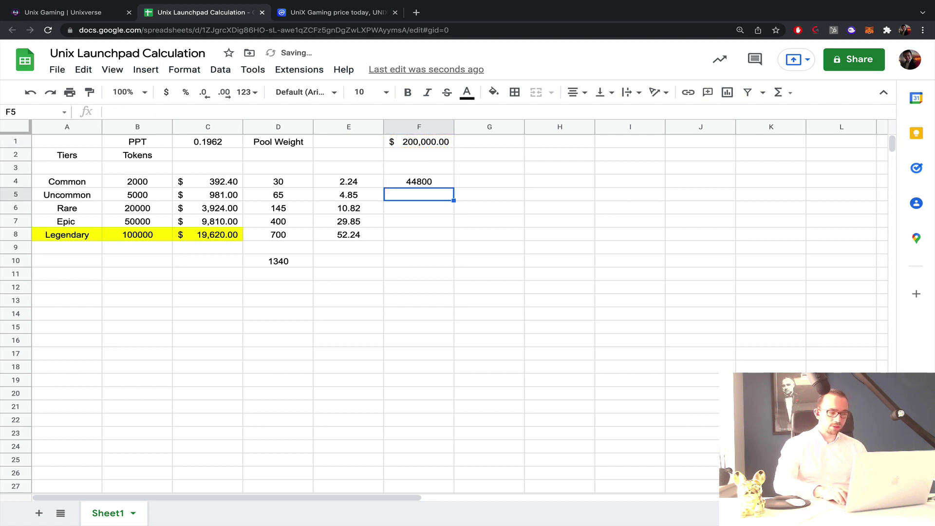
click(433, 185)
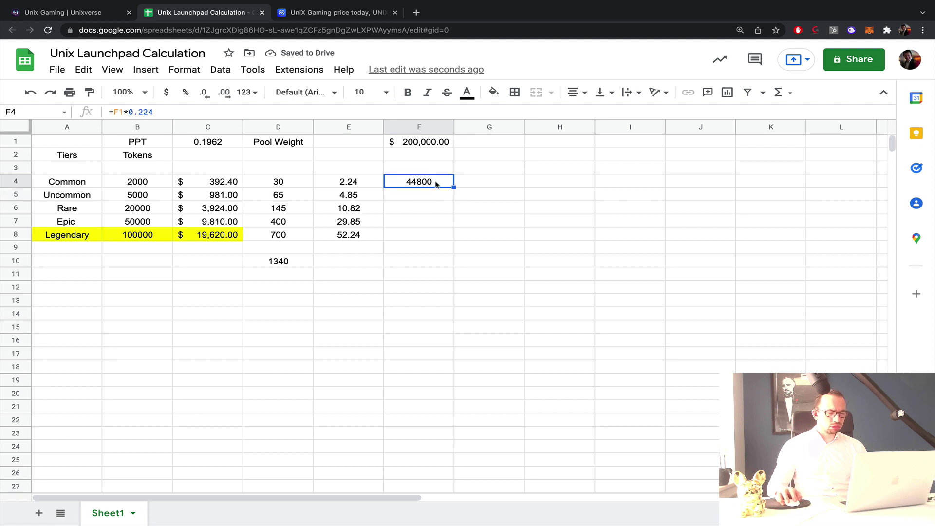
double_click(424, 181)
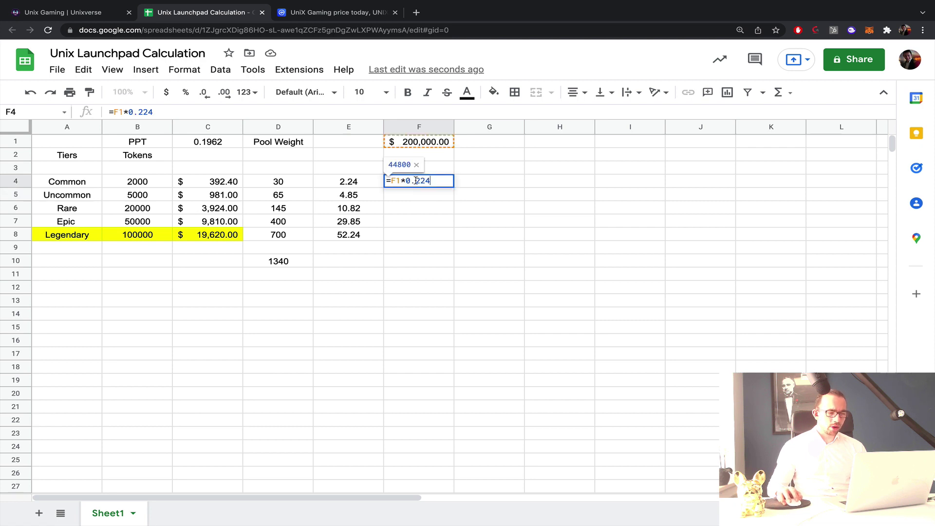
text(0)
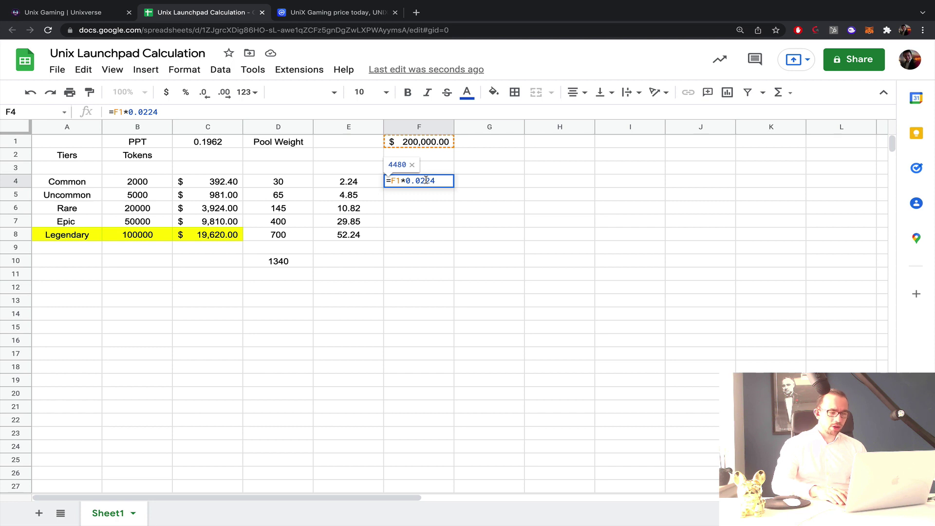
key(Escape)
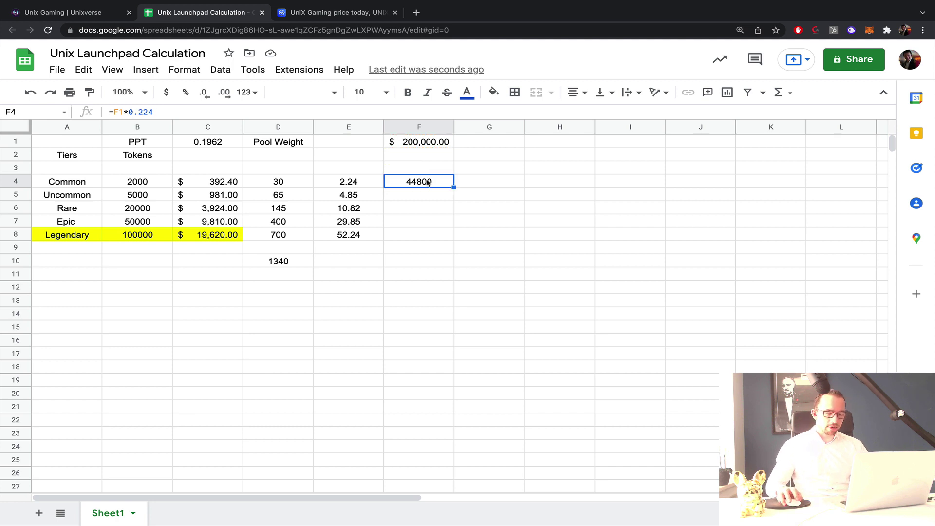
key(Delete)
click(350, 184)
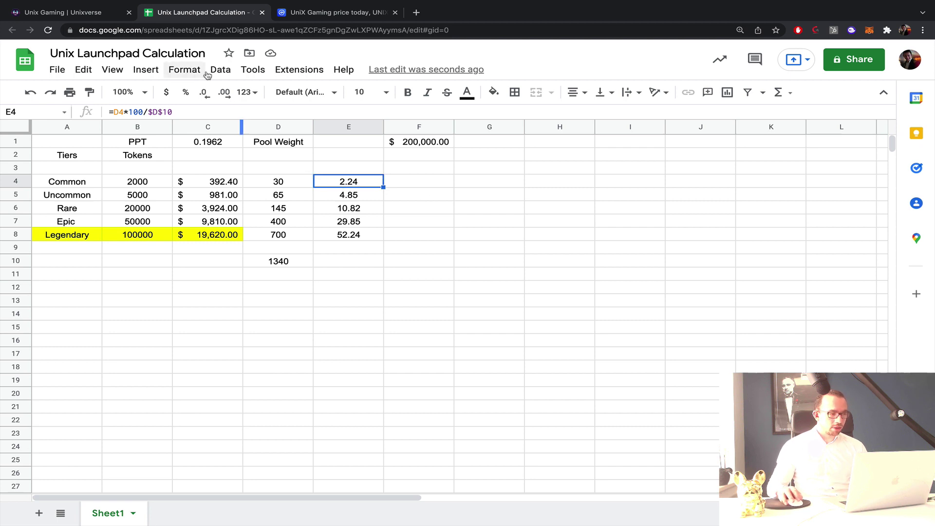
Format E4 as a percentage and remove the *100 factor from the E4 and E5 formulas.
click(186, 93)
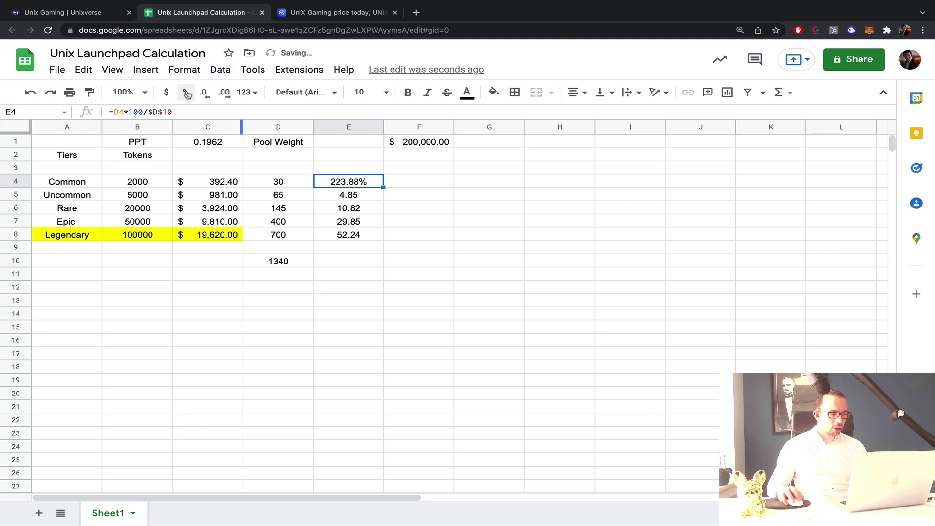
click(143, 112)
drag(142, 112, 124, 112)
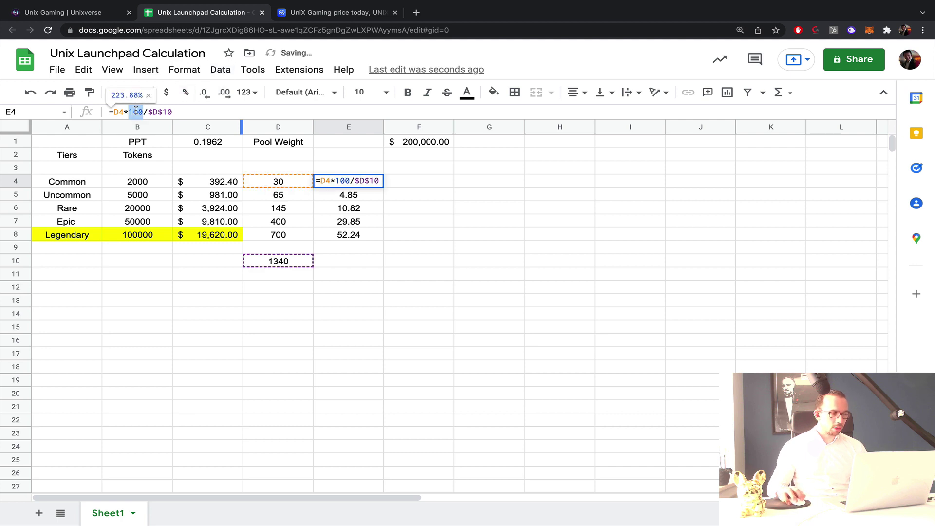
key(BackSpace)
key(Return)
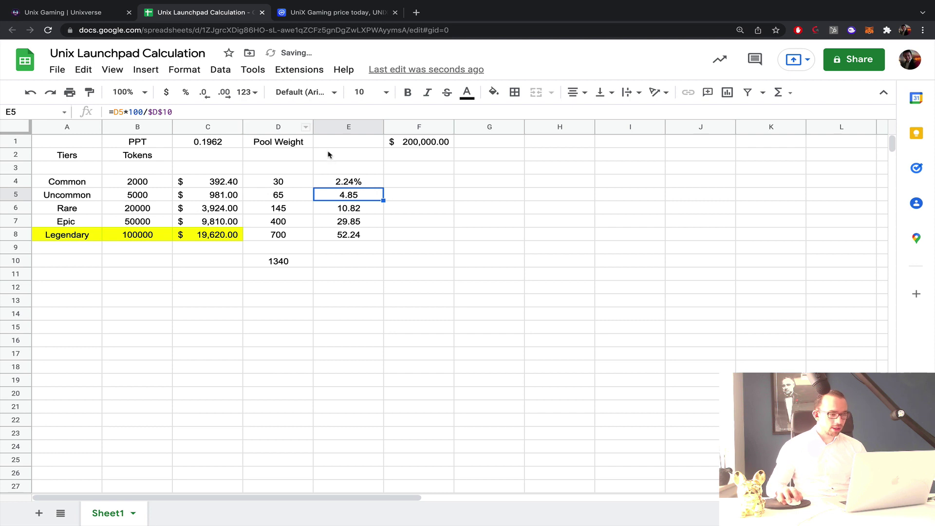
drag(142, 112, 124, 112)
key(BackSpace)
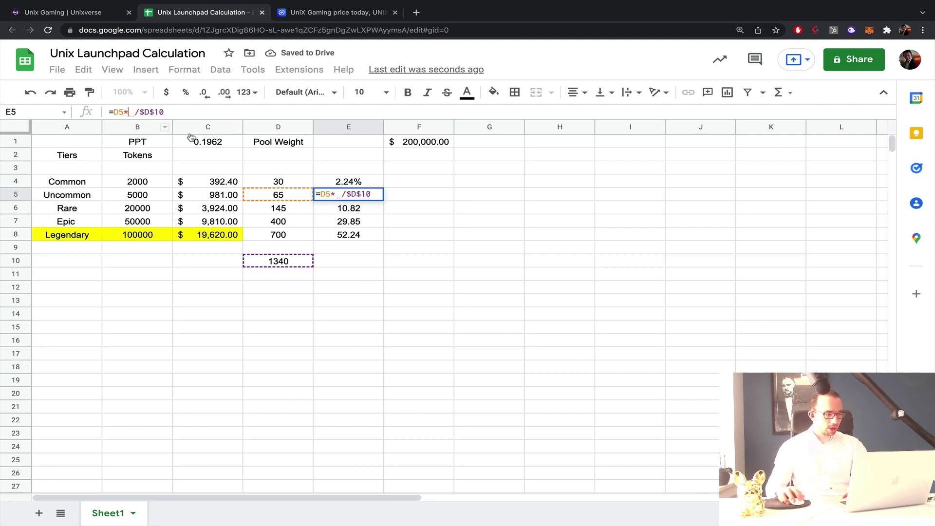
key(Return)
double_click(354, 194)
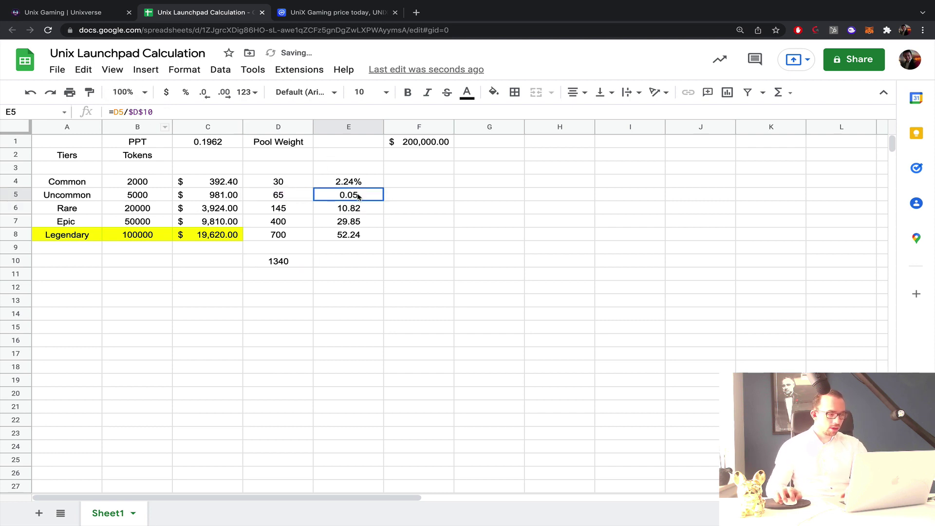
click(364, 181)
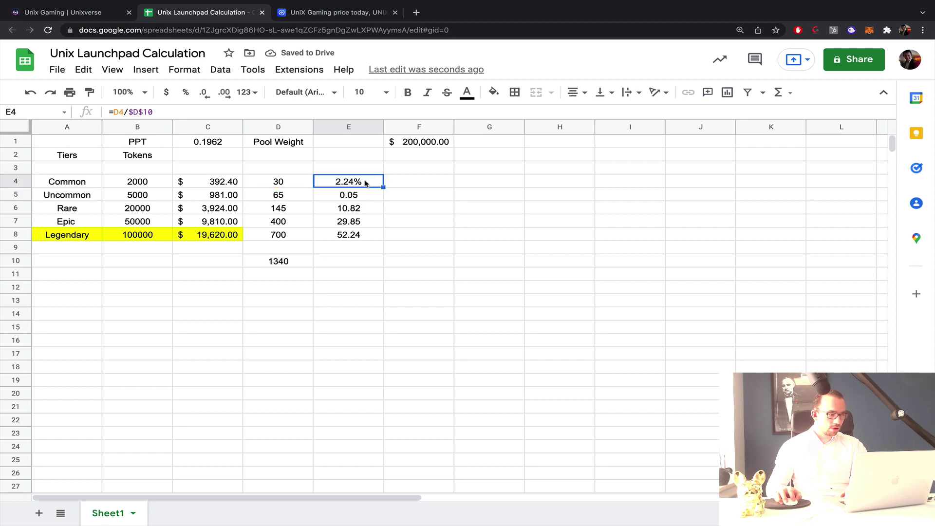
double_click(365, 181)
click(414, 186)
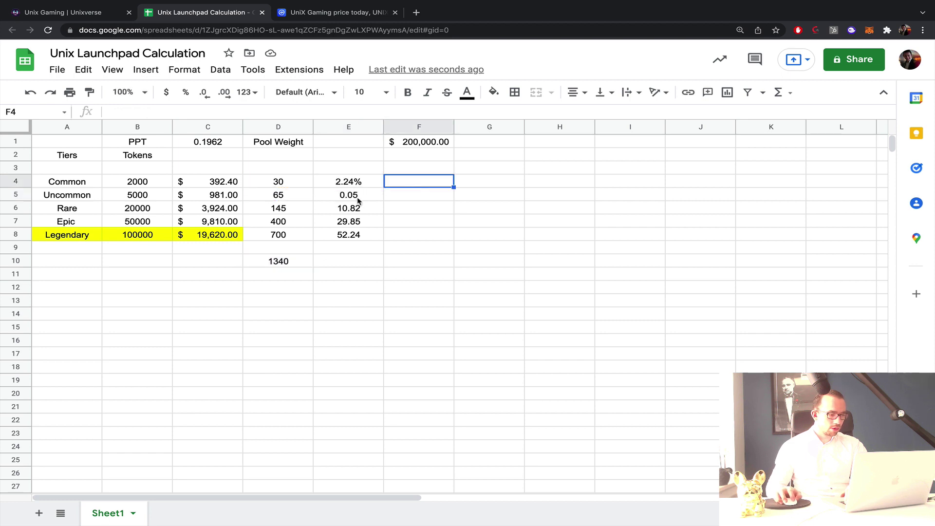
double_click(358, 197)
click(397, 187)
click(340, 195)
Remove the 100 multiplier from the E6, E7 and E8 share formulas.
click(341, 208)
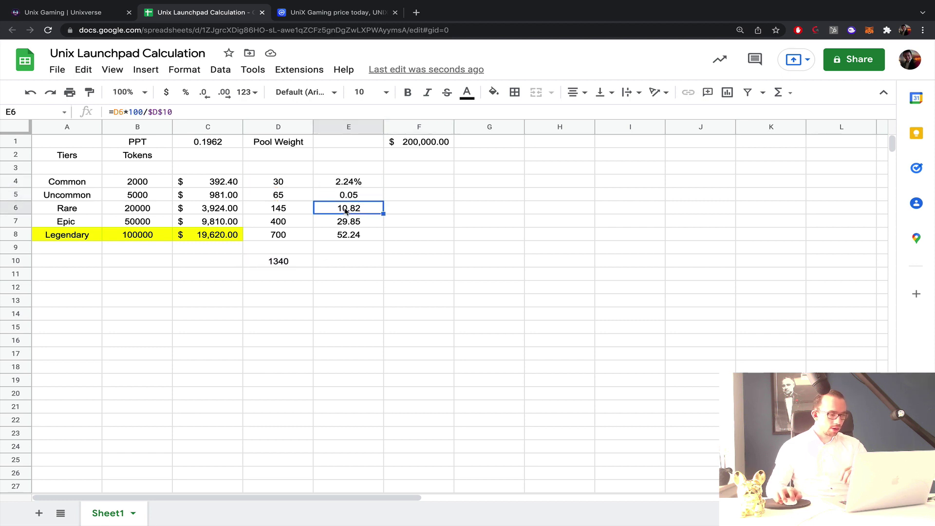
double_click(344, 207)
double_click(344, 207)
key(BackSpace)
key(BackSpace)
key(Return)
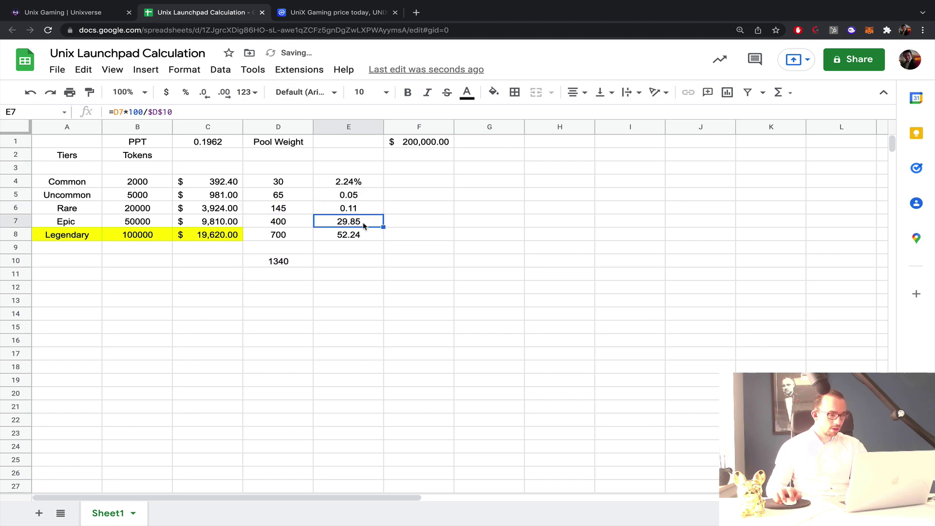
double_click(341, 221)
double_click(341, 221)
key(BackSpace)
key(BackSpace)
key(Return)
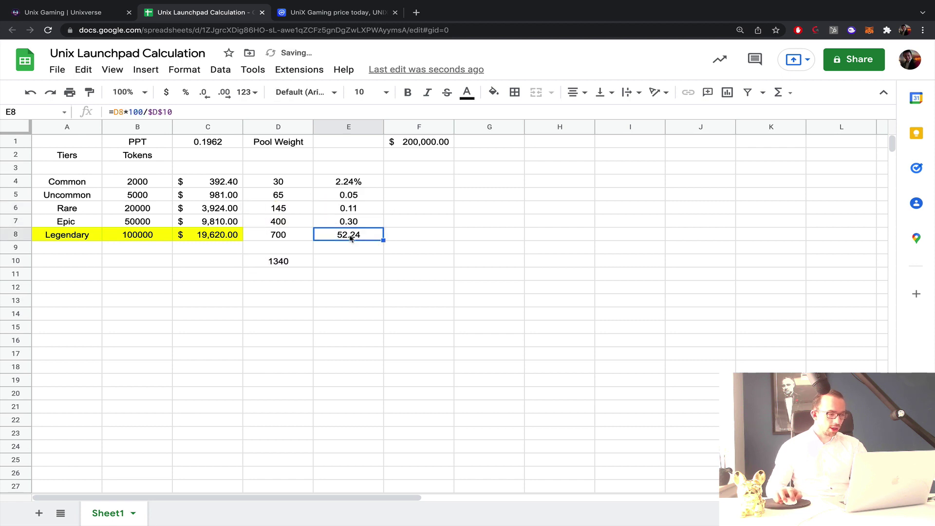
double_click(345, 234)
double_click(346, 235)
key(BackSpace)
key(BackSpace)
key(Return)
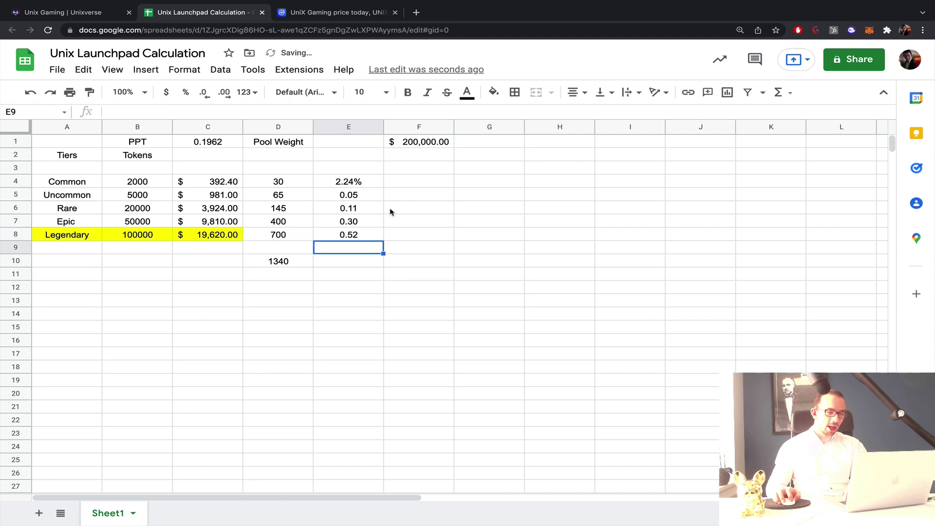
Copy E4's percent formatting onto E5:E8 with Paint format.
click(353, 186)
click(89, 92)
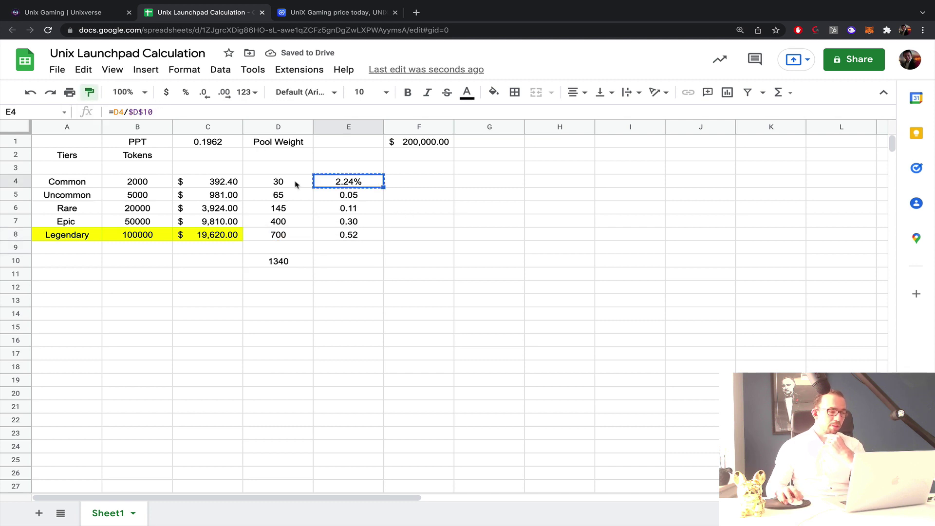
drag(320, 195, 349, 236)
click(470, 236)
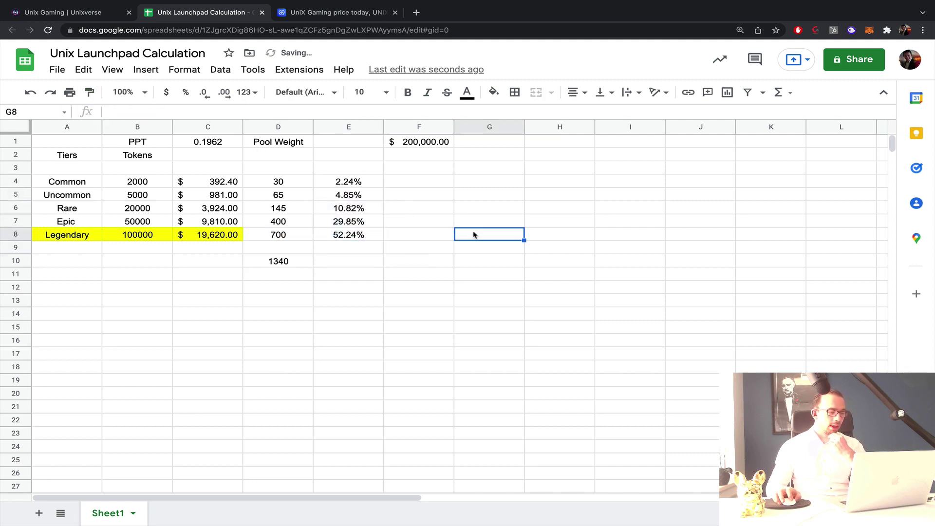
Enter =E4*F1 in F4, reduce its decimals, and fill it down to F8.
click(418, 182)
text(=)
click(359, 188)
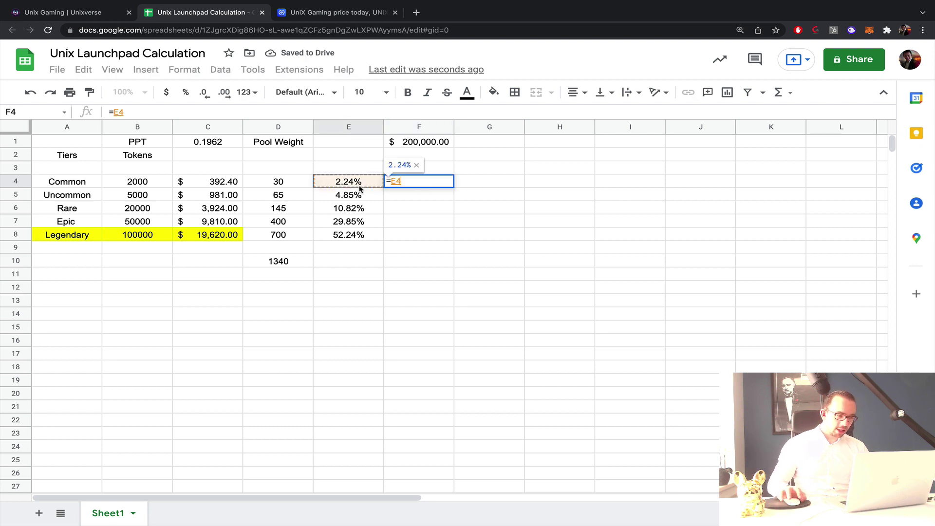
text(*)
click(410, 143)
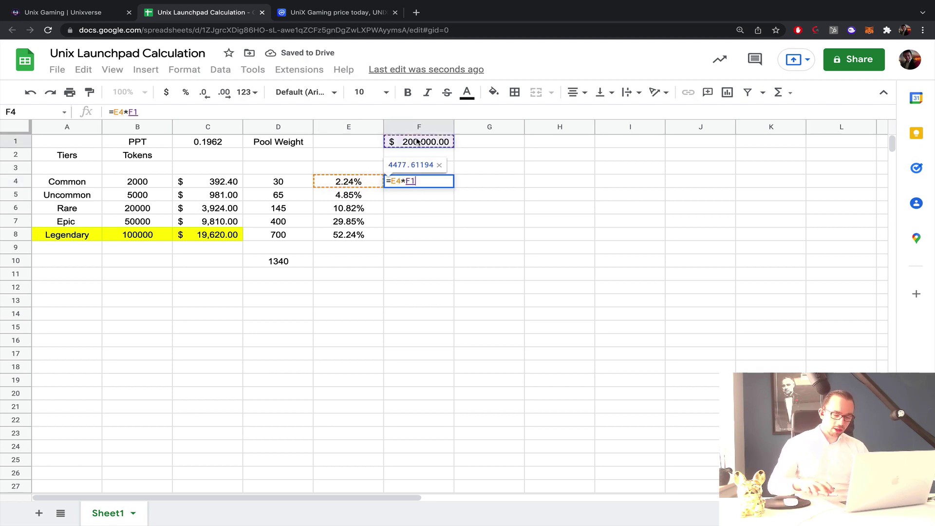
key(Return)
click(430, 184)
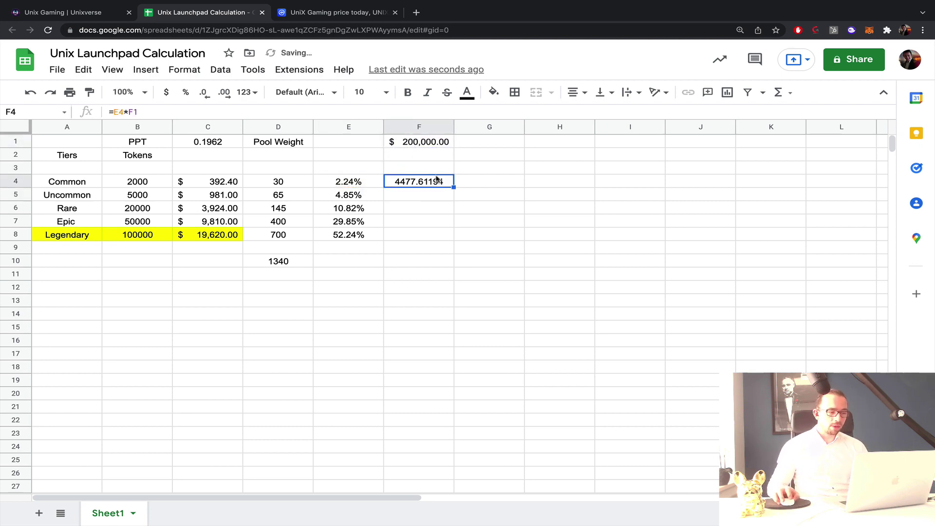
click(205, 95)
click(204, 95)
click(204, 95)
click(204, 95)
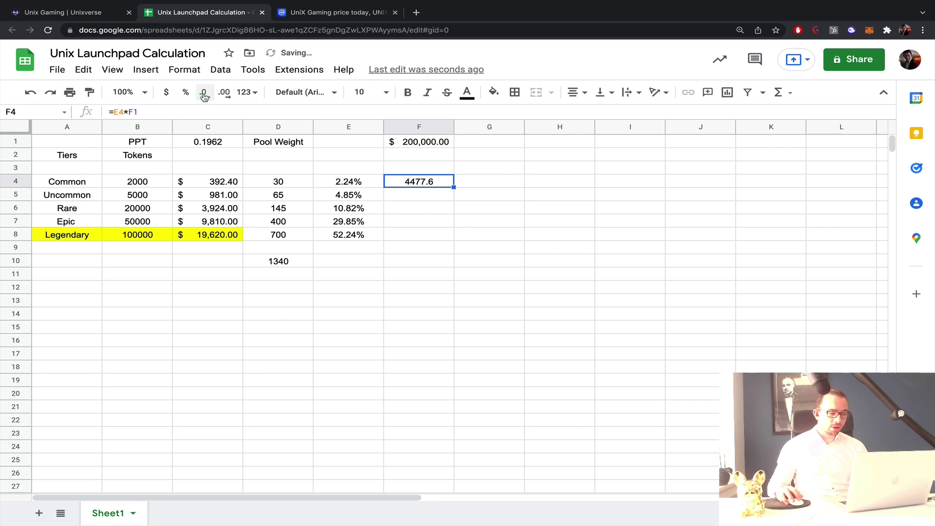
click(204, 95)
drag(453, 187, 437, 236)
click(501, 219)
Anchor the pool reference as $F$1 in F4 and refill F4:F8.
double_click(412, 181)
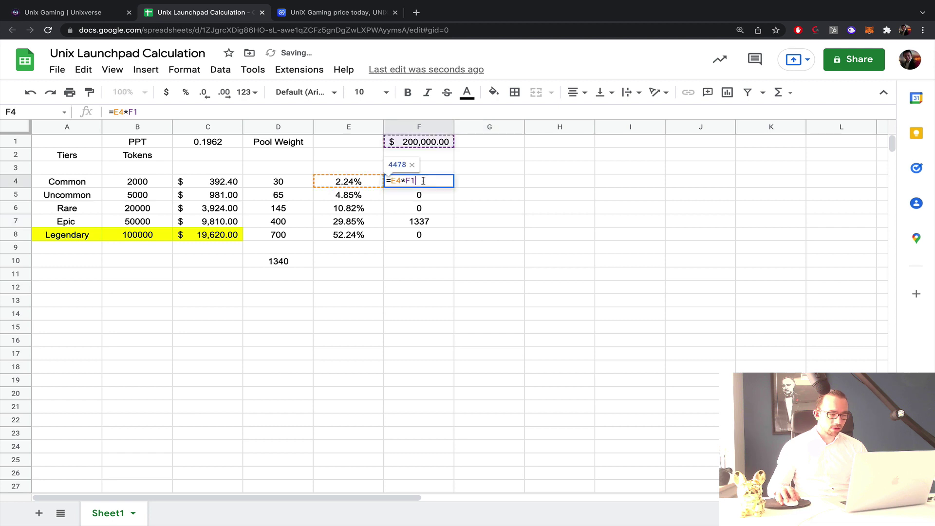
text($)
click(407, 181)
text($)
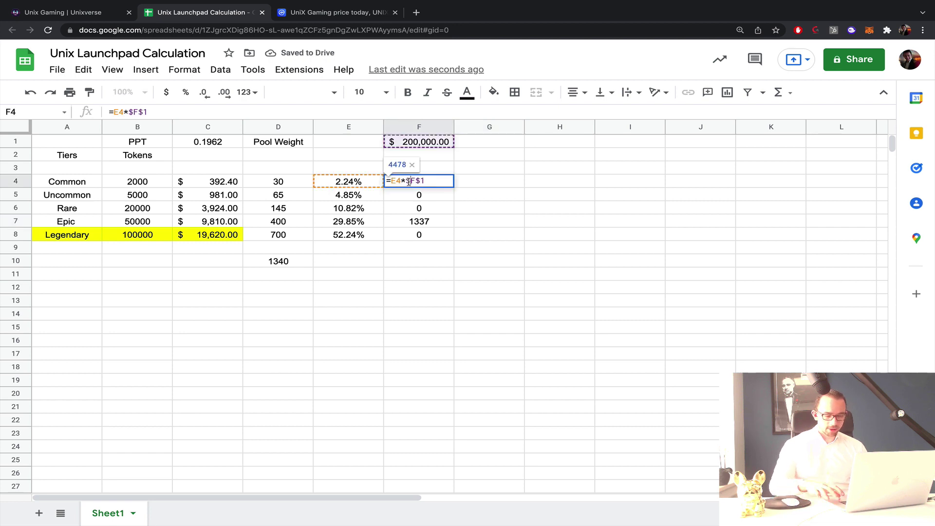
key(Return)
click(414, 184)
drag(453, 188, 437, 237)
click(498, 211)
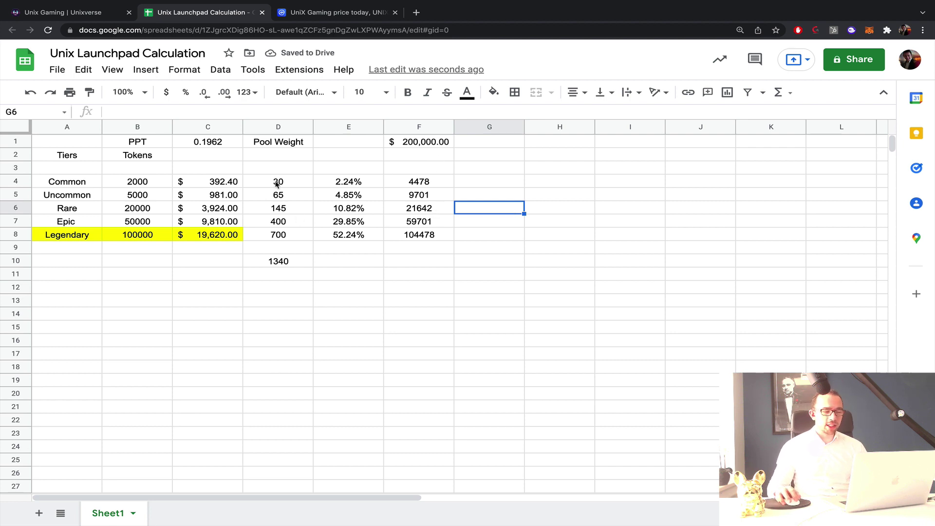
drag(73, 184, 249, 234)
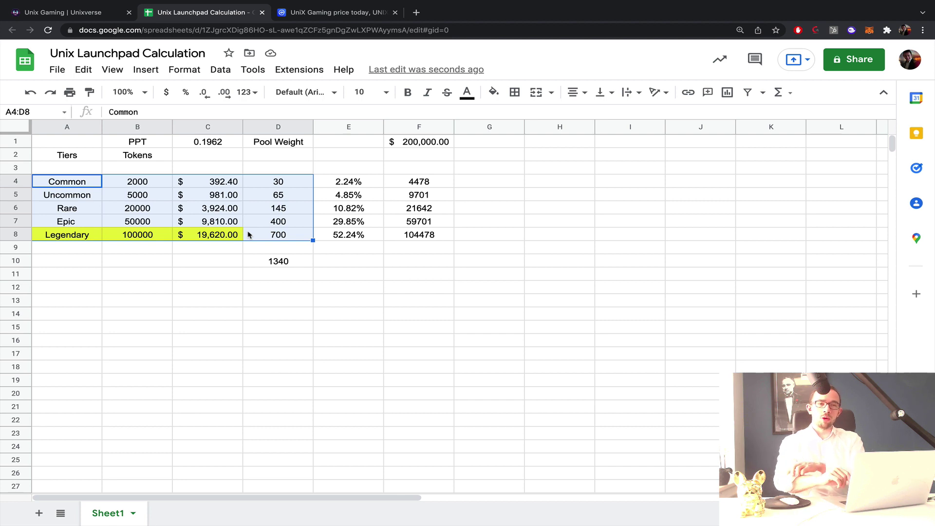
mouse_move(54, 525)
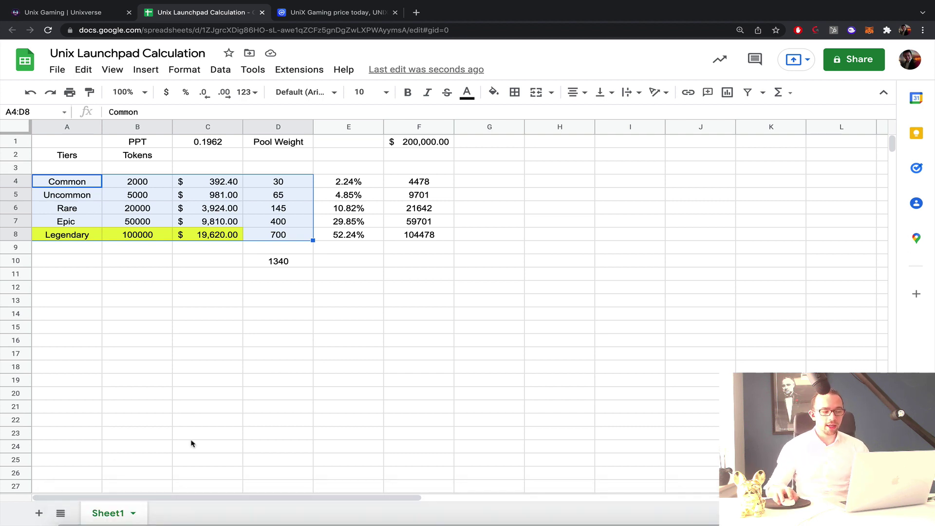
click(470, 317)
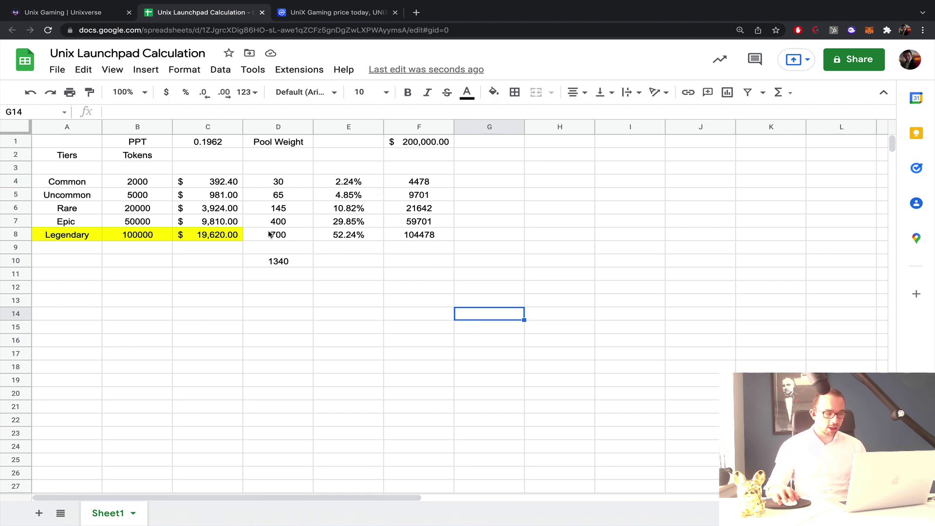
click(533, 183)
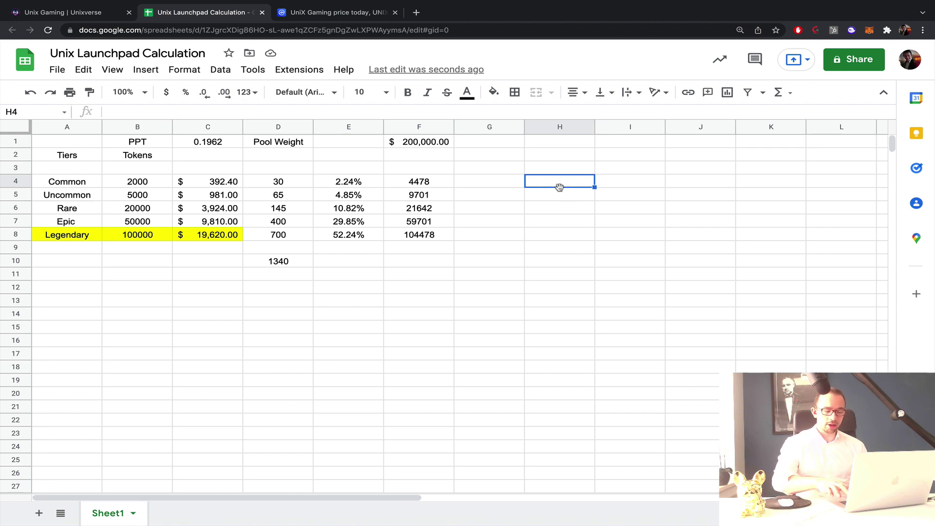
text(=)
Enter the share-per-dollar formula =E4/C4 in H4.
click(231, 183)
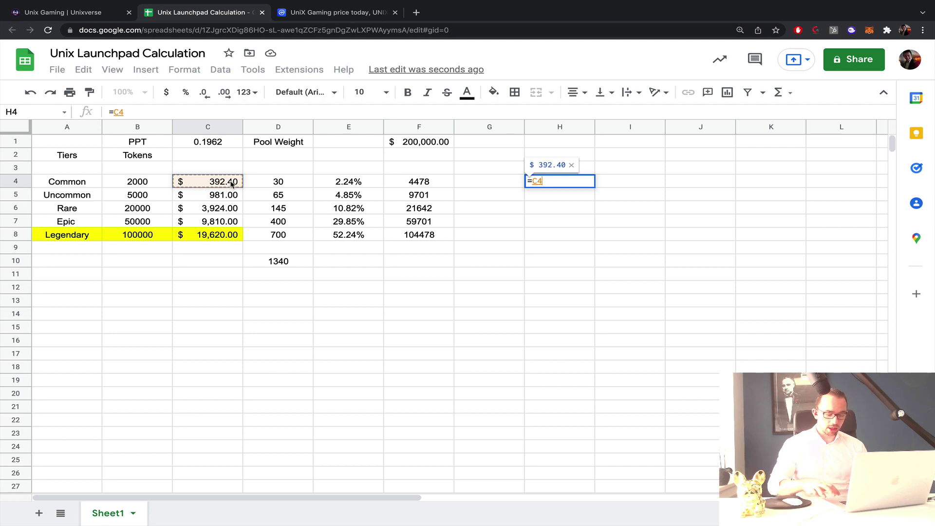
text(/)
click(347, 184)
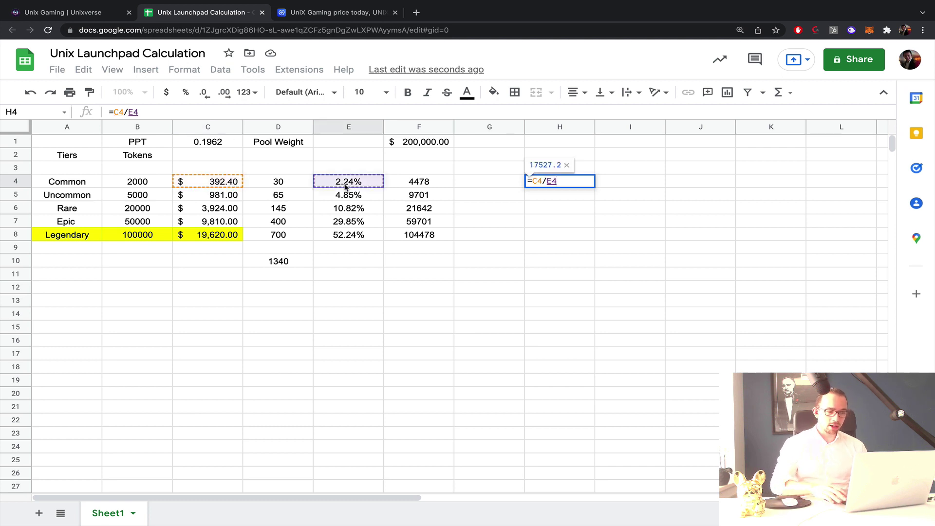
key(BackSpace)
key(BackSpace)
key(BackSpace)
key(BackSpace)
key(BackSpace)
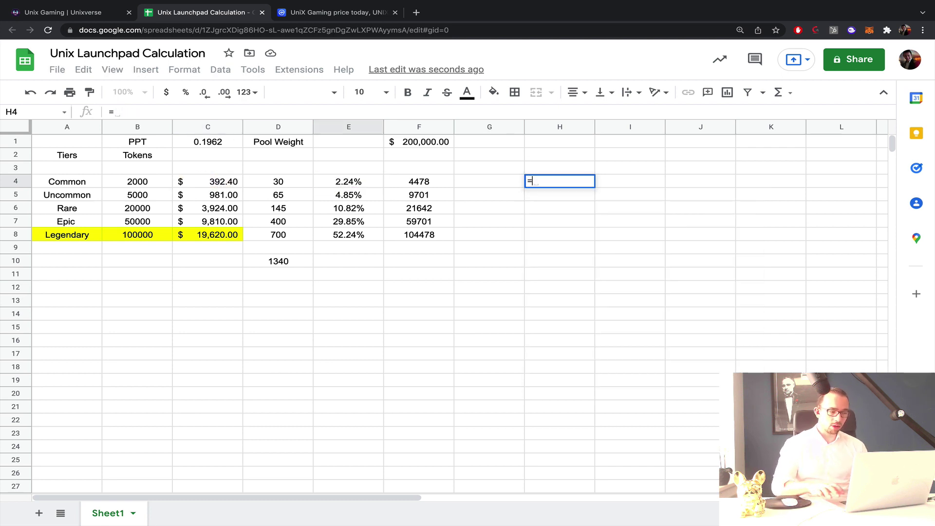
click(349, 183)
text(/)
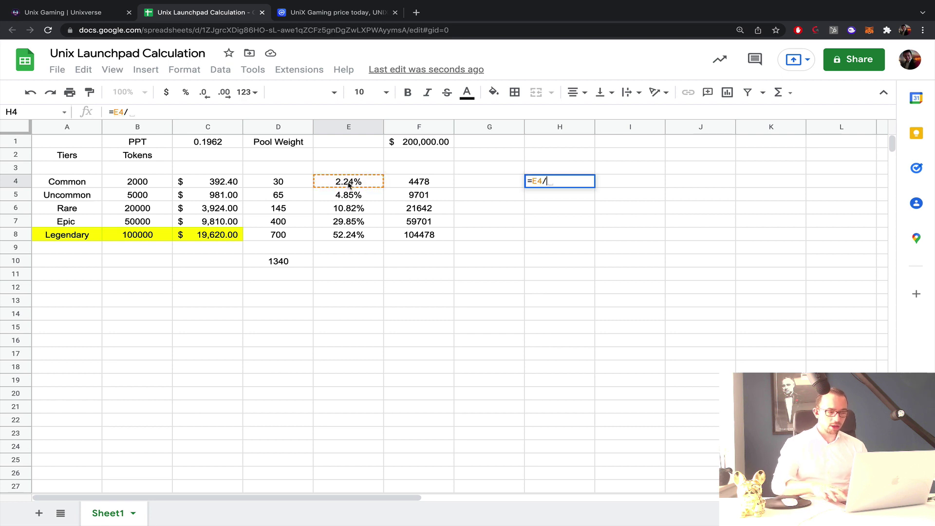
click(235, 185)
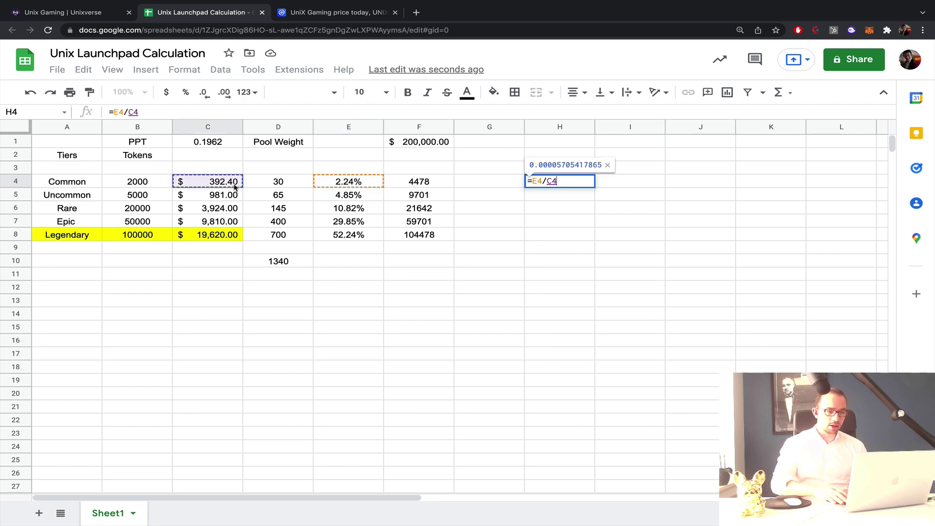
key(Return)
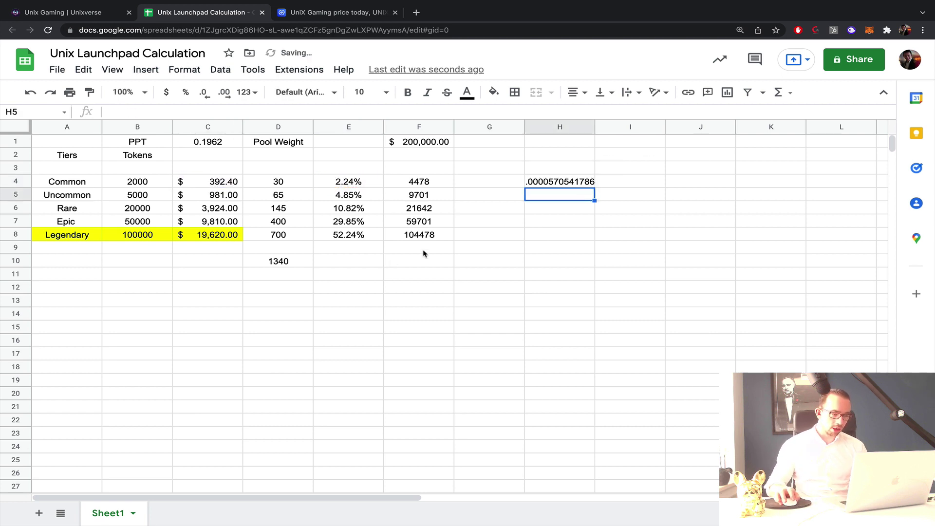
Fill the ratio down to H8, show seven decimals, then select H4:H7 for clearing.
click(564, 184)
drag(595, 188, 590, 239)
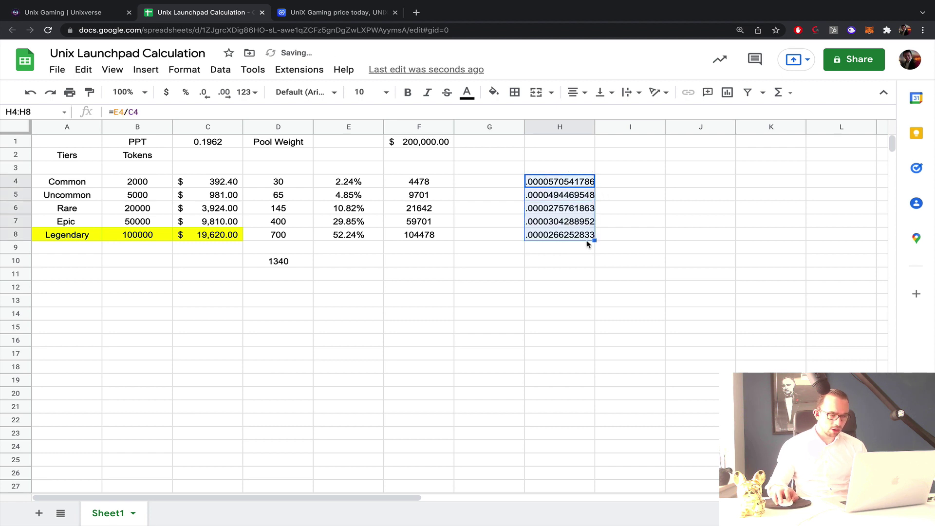
click(627, 242)
drag(574, 187, 575, 237)
click(214, 99)
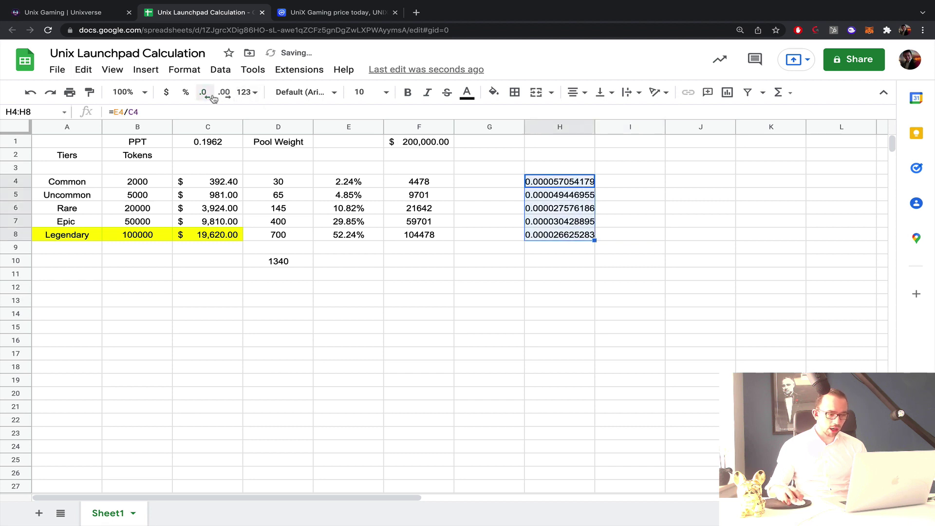
click(214, 98)
click(214, 98)
click(213, 99)
click(214, 99)
click(213, 98)
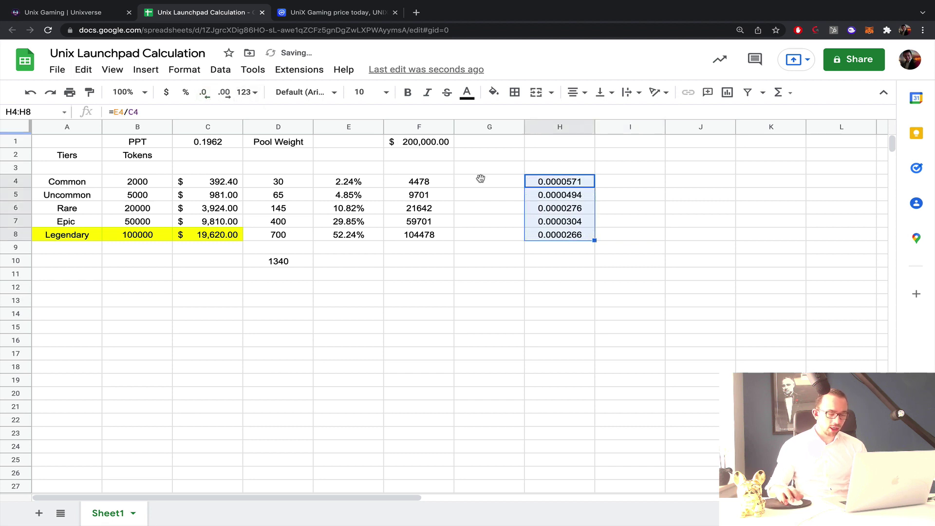
click(630, 223)
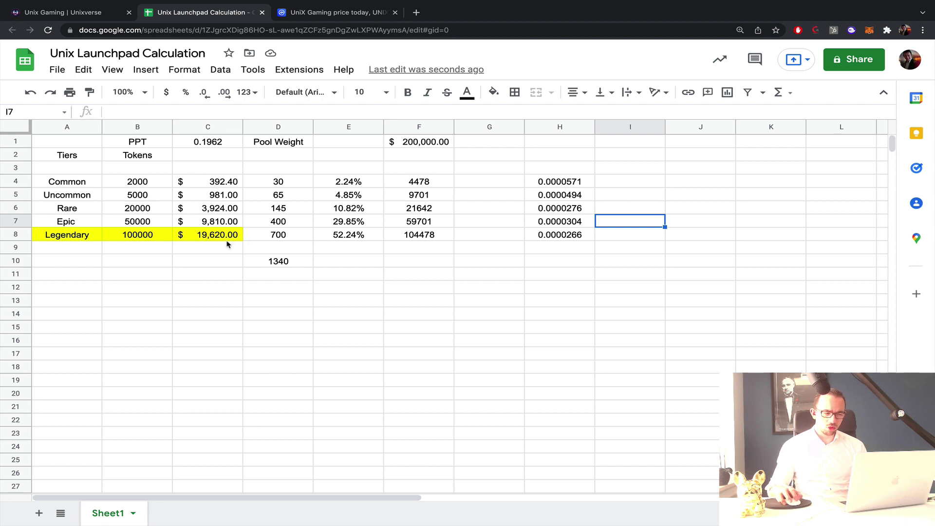
drag(561, 183, 550, 223)
Clear the old ratio values from H4:H8.
key(Delete)
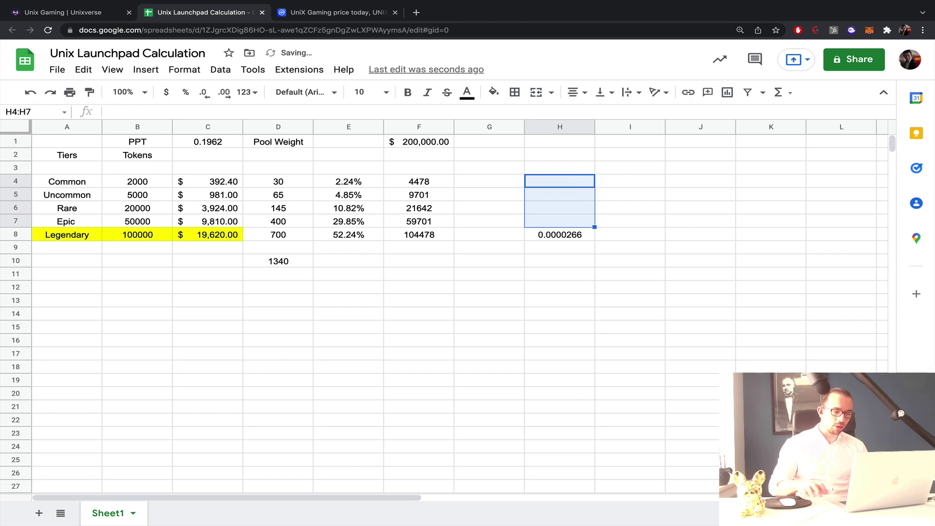
click(546, 237)
key(Delete)
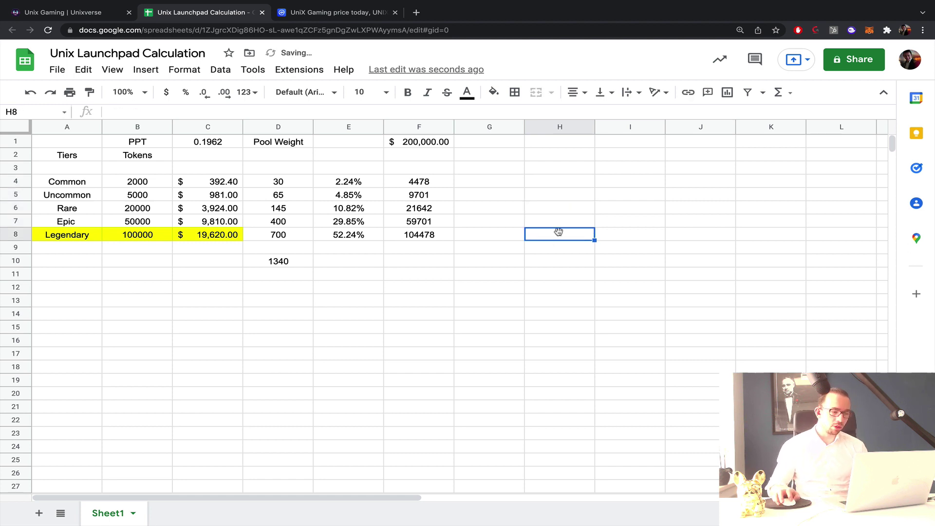
Enter =D4/C4 in H4 and fill it down to H8, giving 0.0764526 to 0.0356779.
click(561, 185)
text(=)
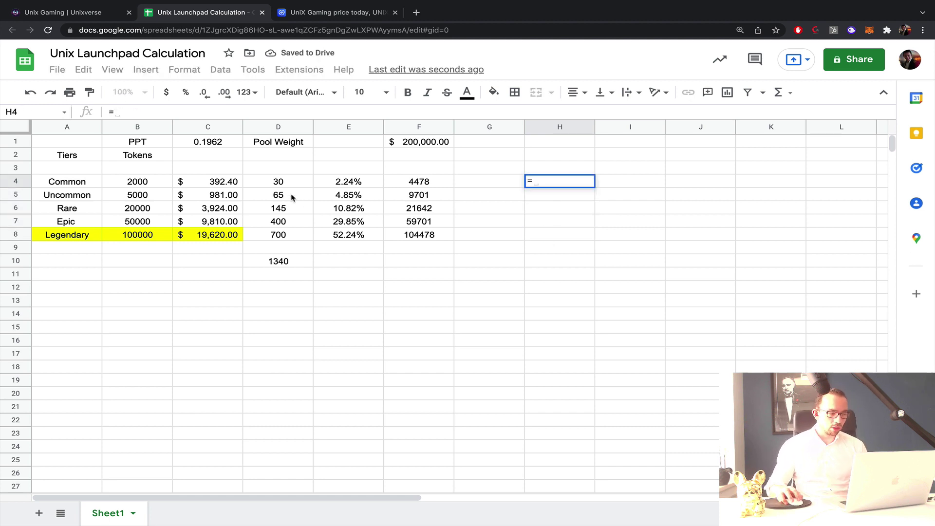
click(289, 190)
text(/)
click(214, 181)
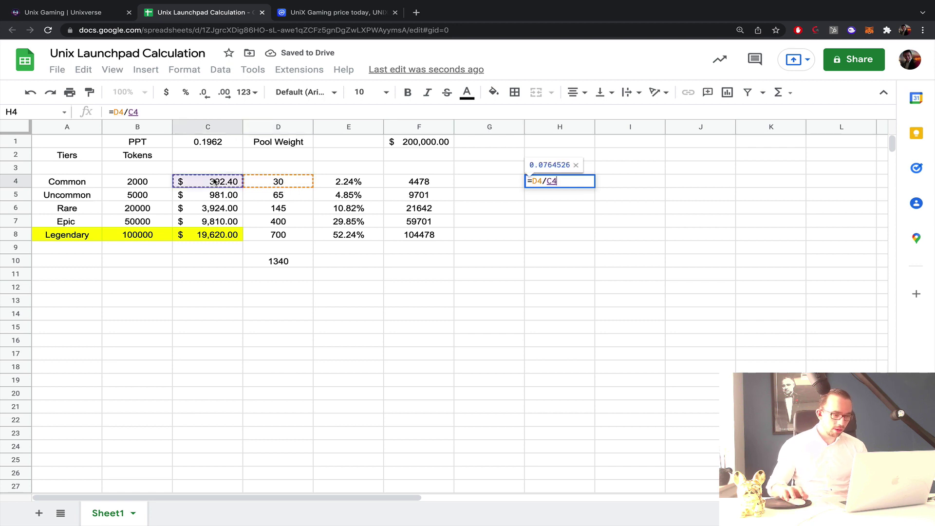
key(Return)
click(576, 184)
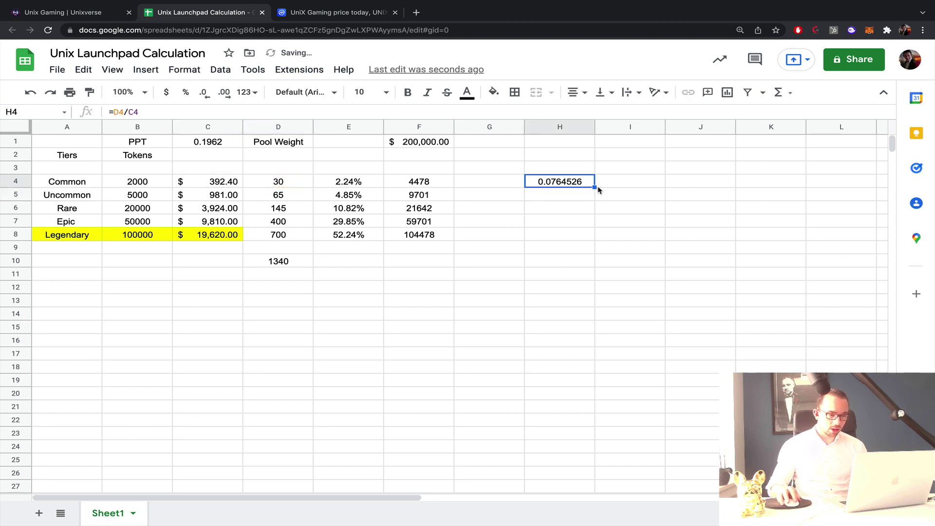
drag(594, 187, 581, 233)
click(648, 224)
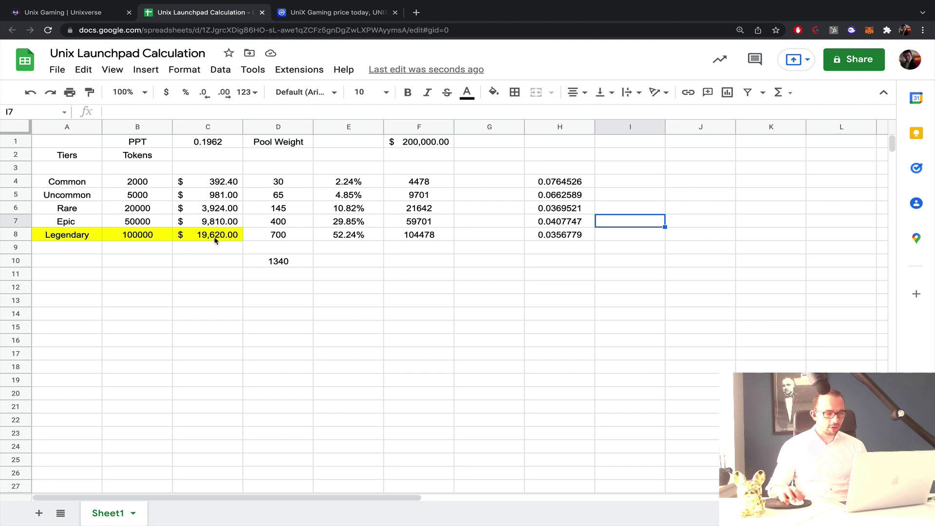
click(220, 185)
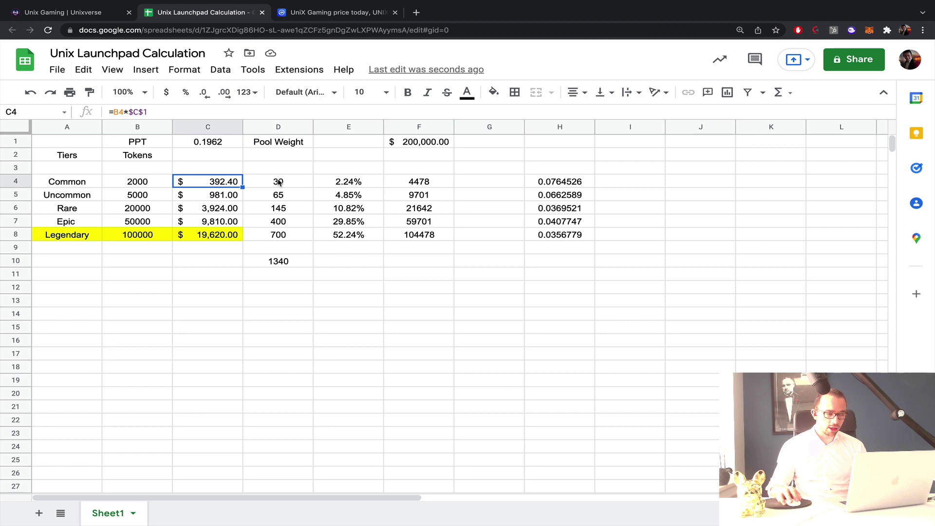
Highlight the Rare and Legendary ratio cells H6 and H8 in yellow.
click(572, 239)
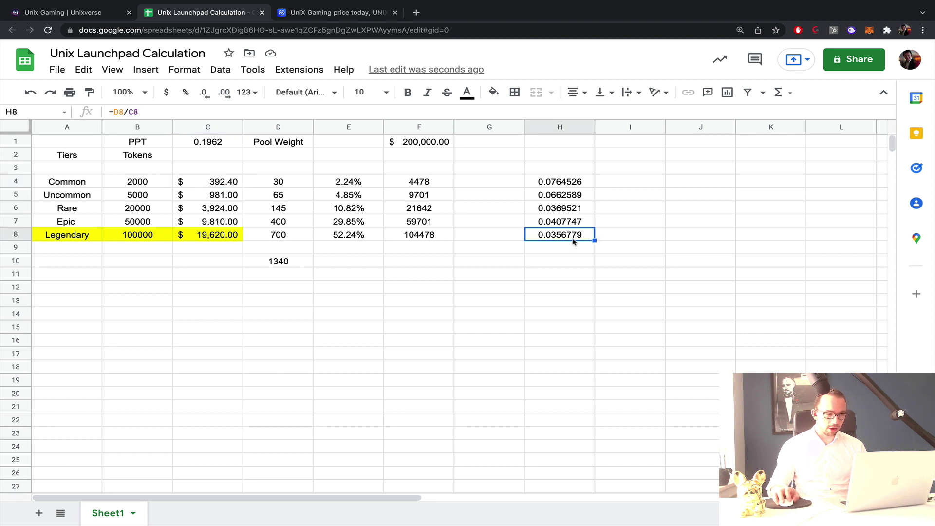
click(571, 212)
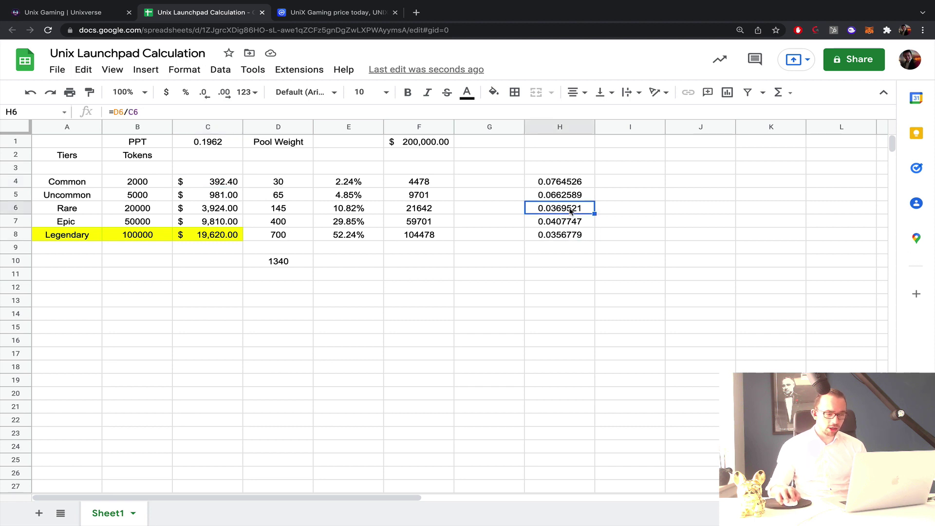
super+click(570, 237)
click(493, 92)
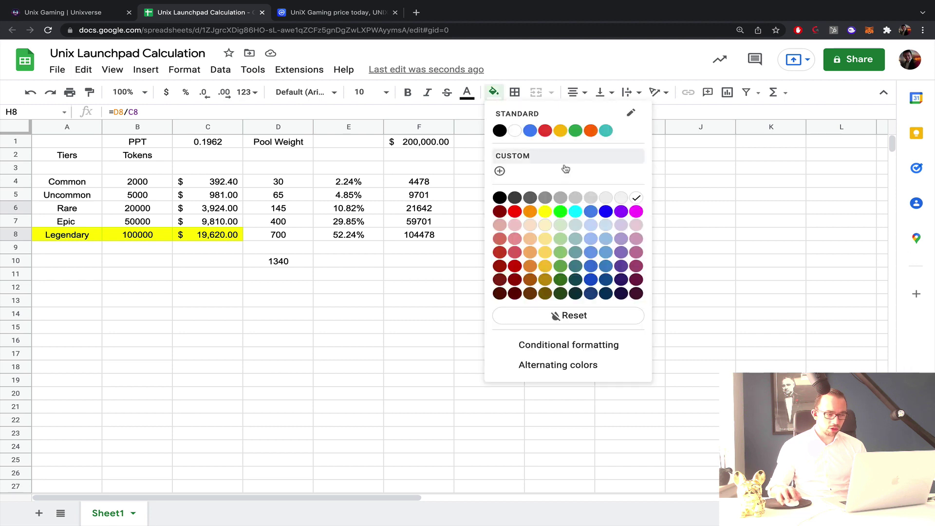
click(546, 212)
click(672, 216)
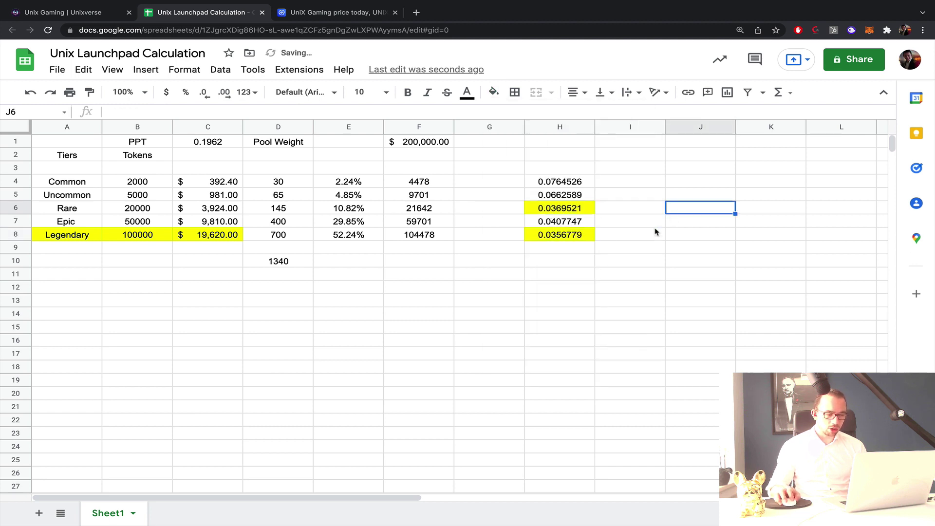
Delete the ratio values in H4:H8 and reset their fill to white.
click(580, 226)
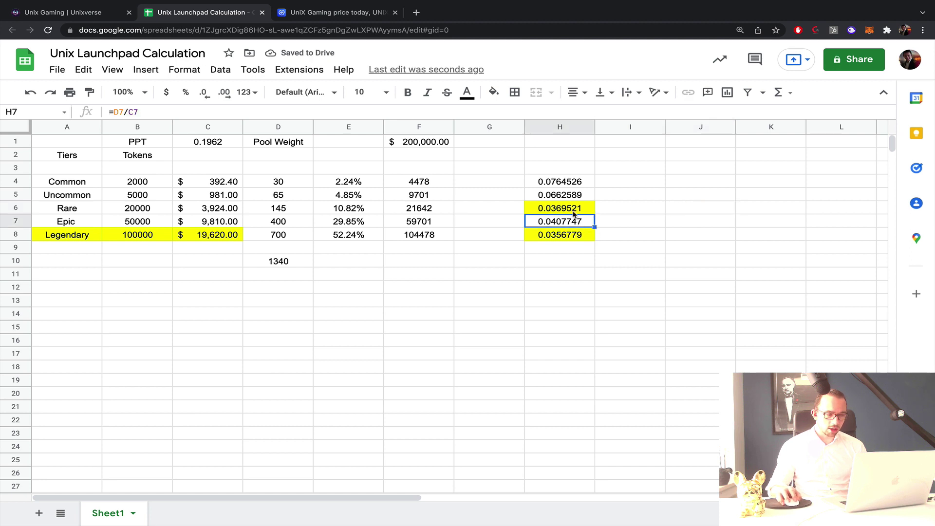
drag(574, 211, 57, 207)
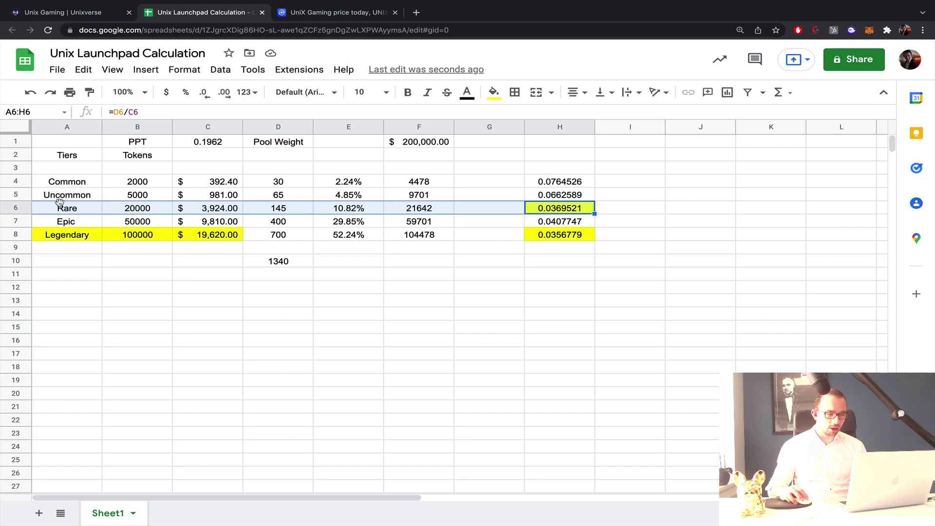
click(568, 237)
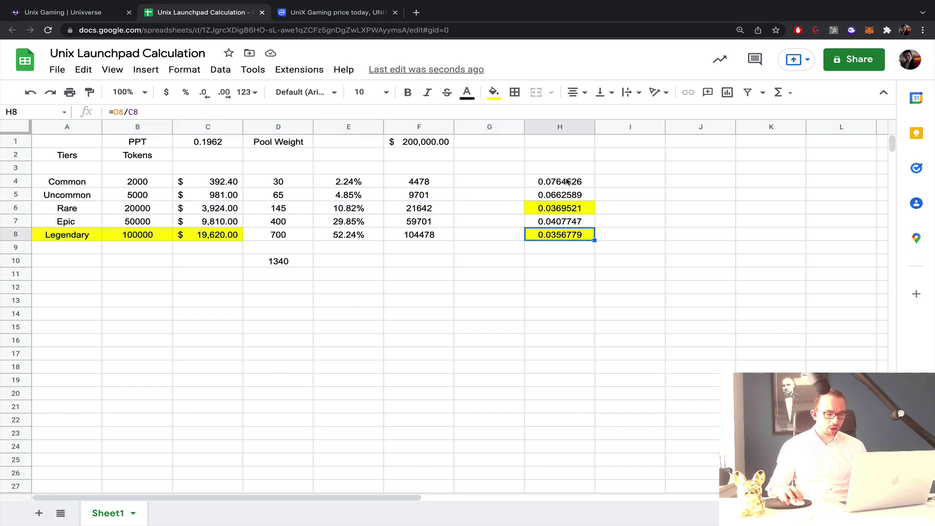
drag(567, 181, 567, 238)
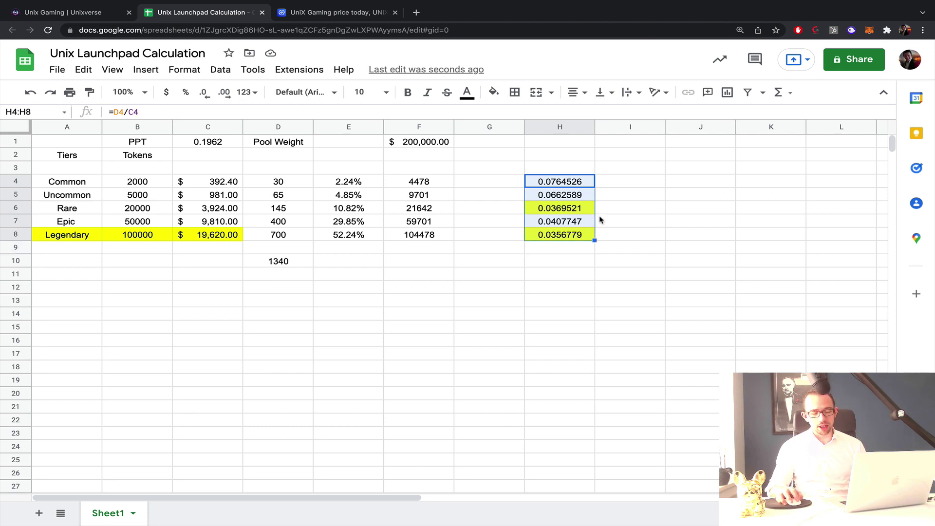
key(Delete)
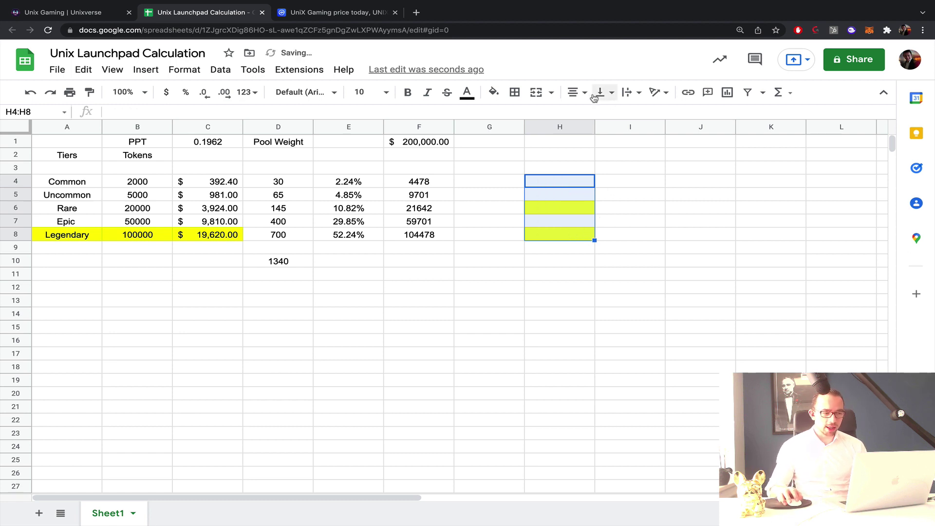
click(494, 92)
click(636, 197)
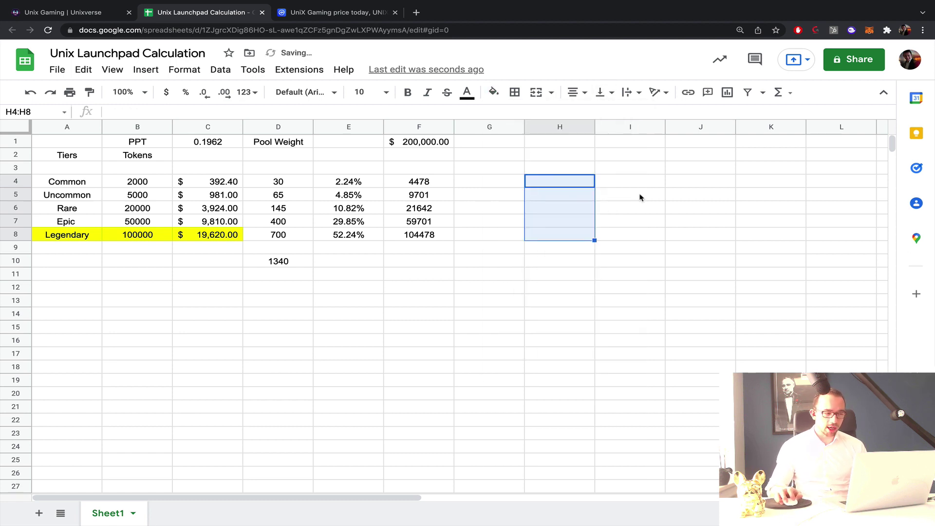
click(639, 195)
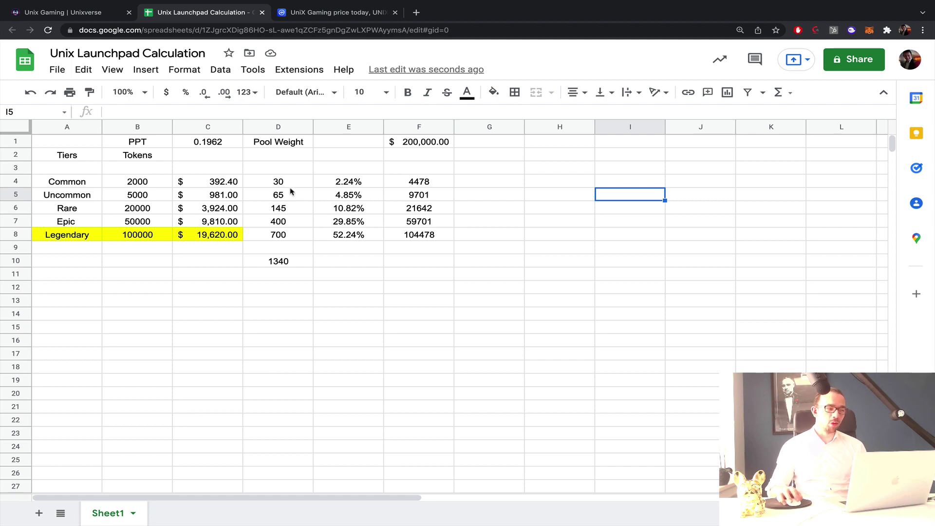
drag(290, 188, 332, 230)
drag(356, 185, 349, 241)
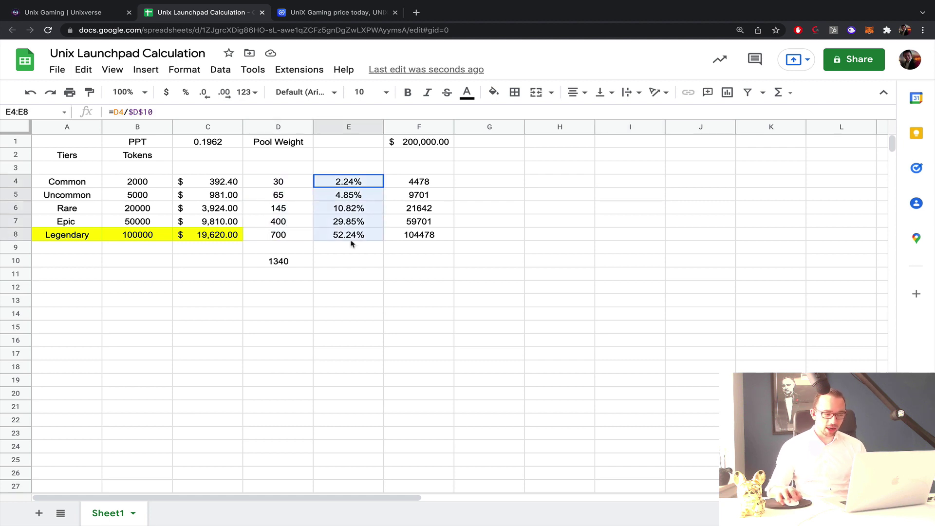
click(509, 230)
click(434, 238)
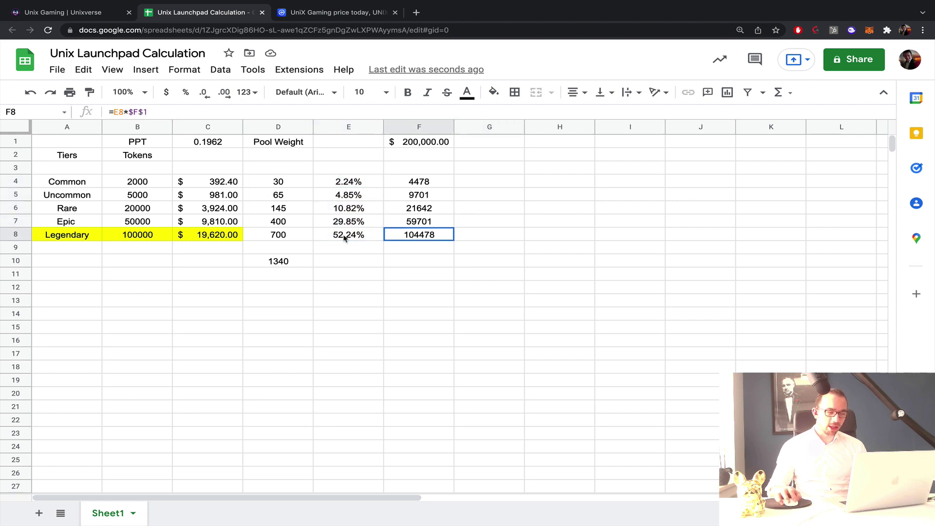
shift+click(56, 240)
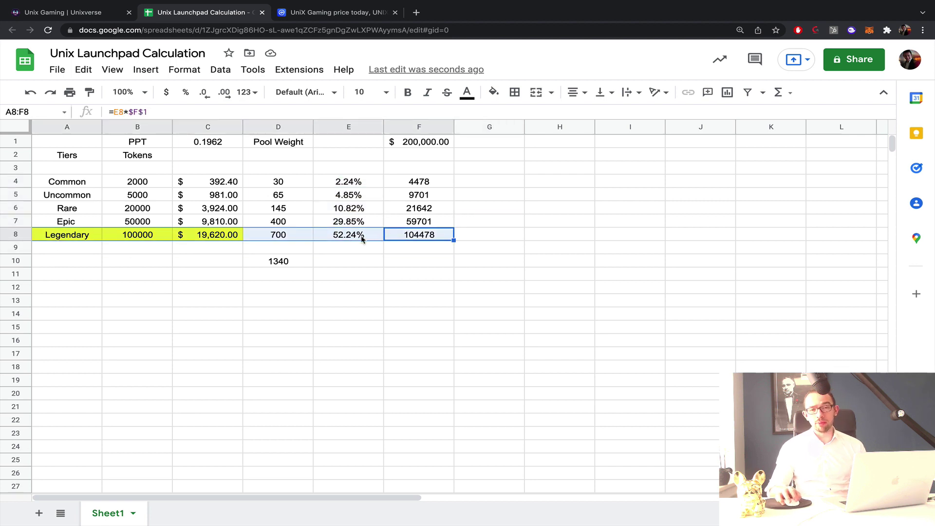
click(580, 199)
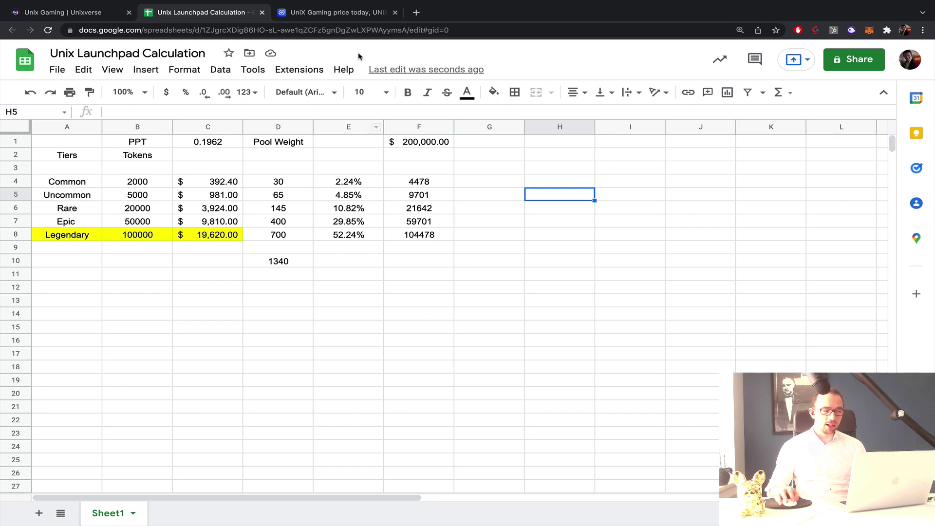
From the Unix Gaming page, search 'karmaverse' in a new tab and scroll the results.
click(72, 18)
scroll(452, 188, up, 12)
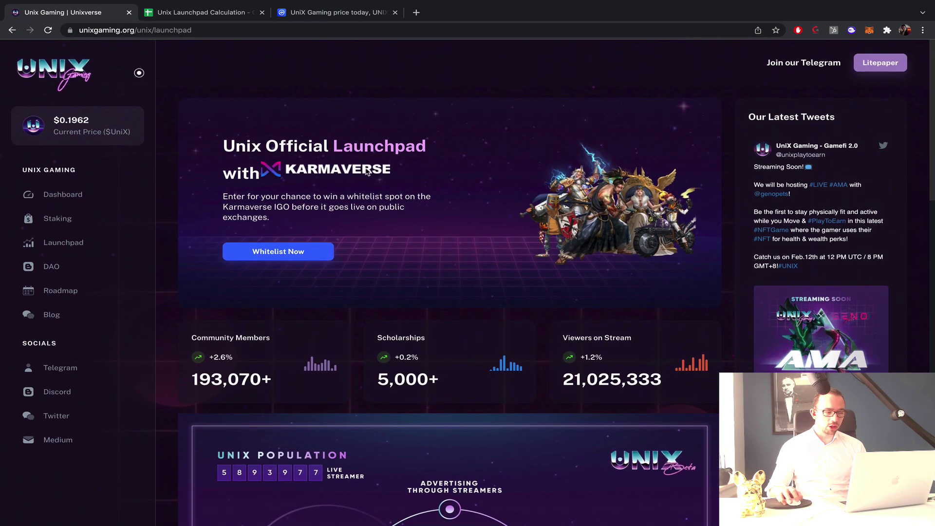
click(417, 12)
text(karmaverse)
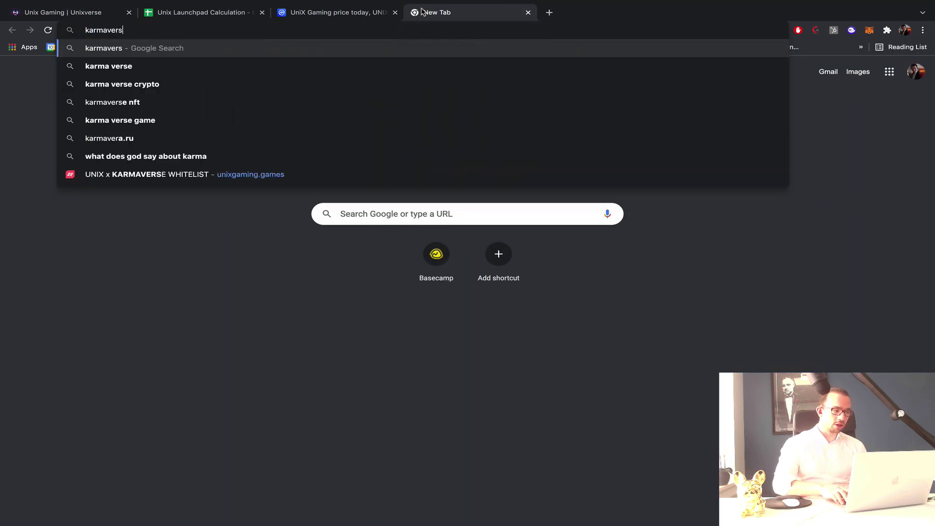
key(Return)
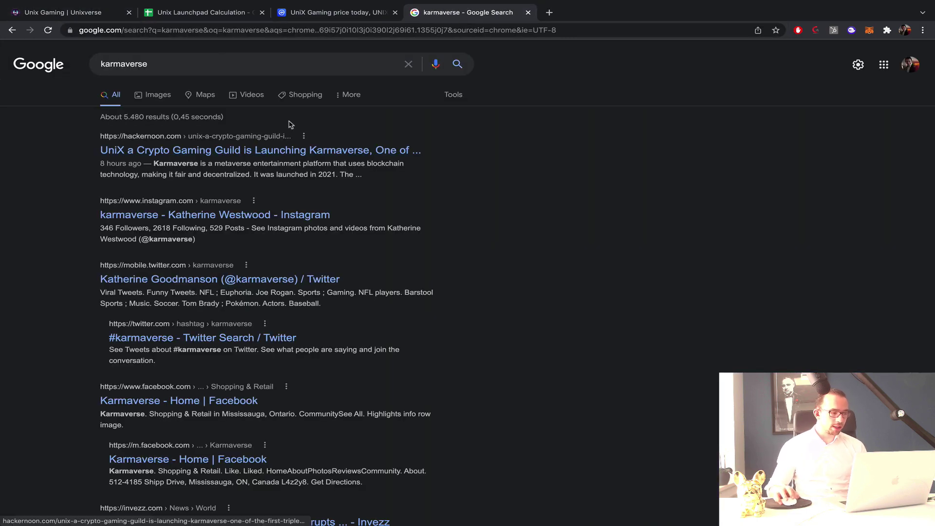
scroll(518, 195, down, 1)
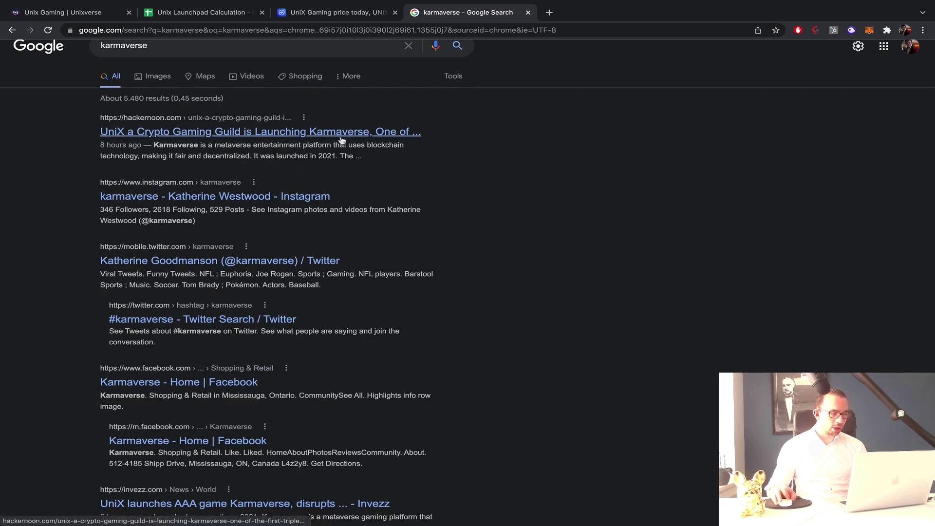
scroll(338, 141, down, 3)
scroll(349, 149, down, 5)
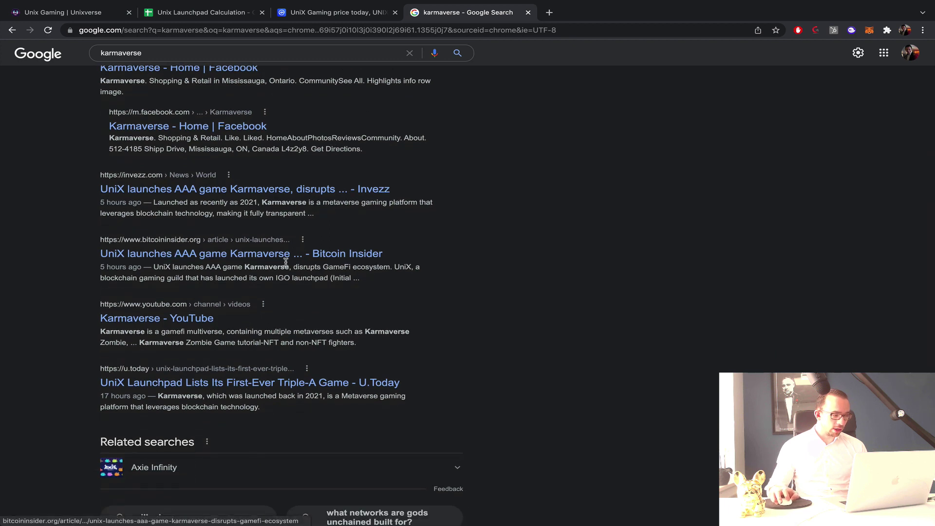
View the Karmaverse YouTube channel, then close it to return to the launchpad page.
click(163, 318)
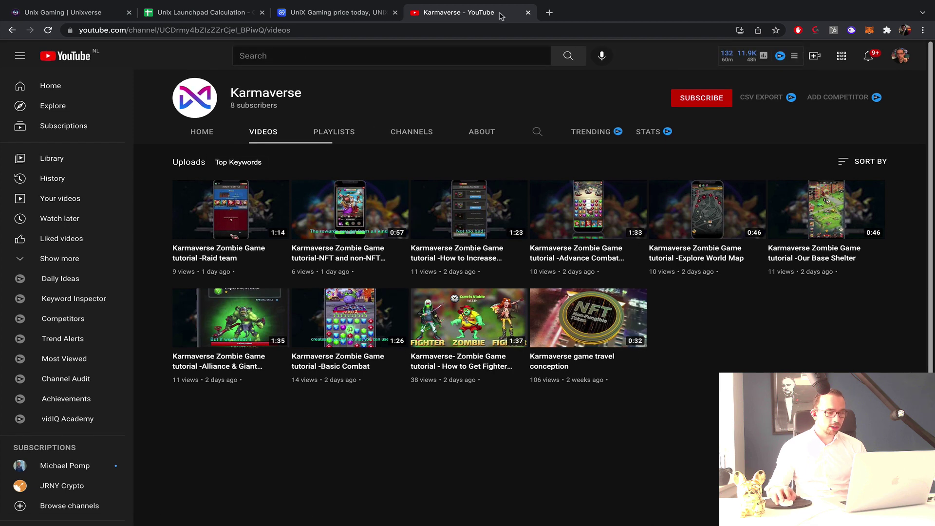
click(528, 13)
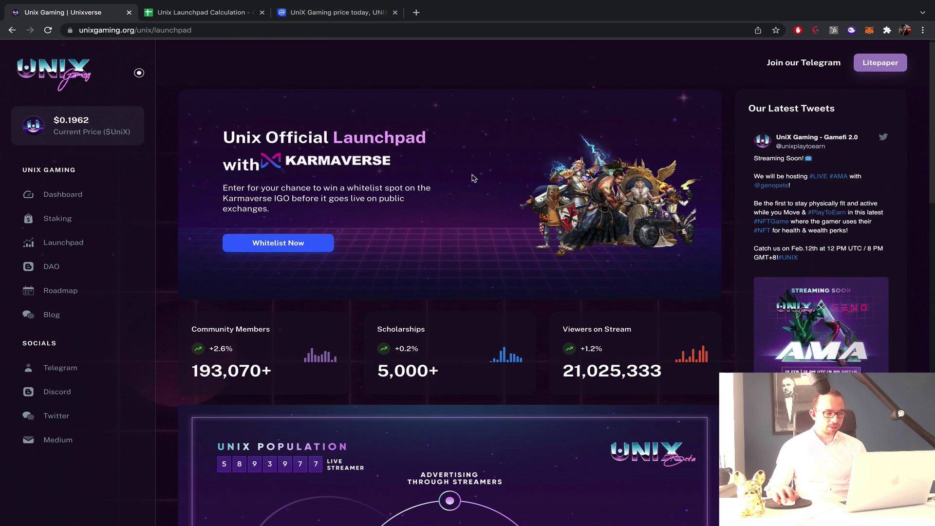
scroll(483, 178, down, 4)
scroll(483, 178, up, 4)
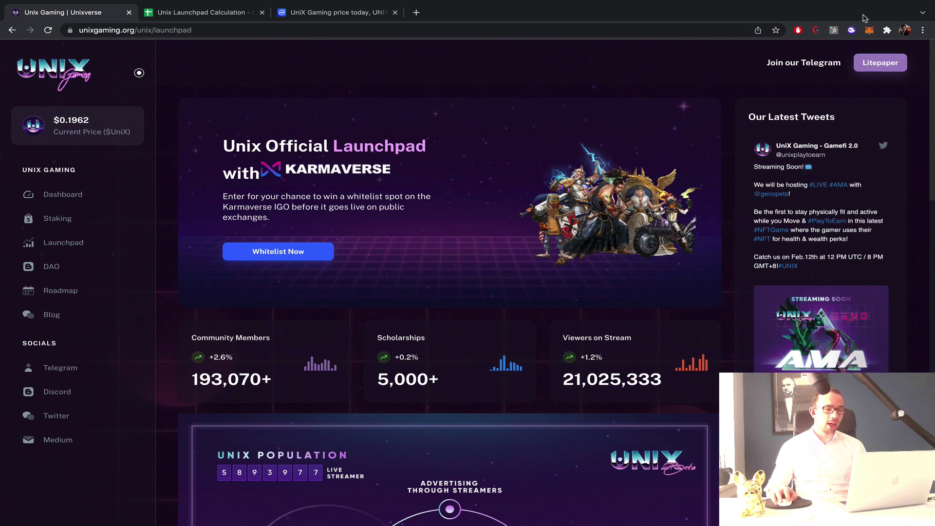
click(869, 31)
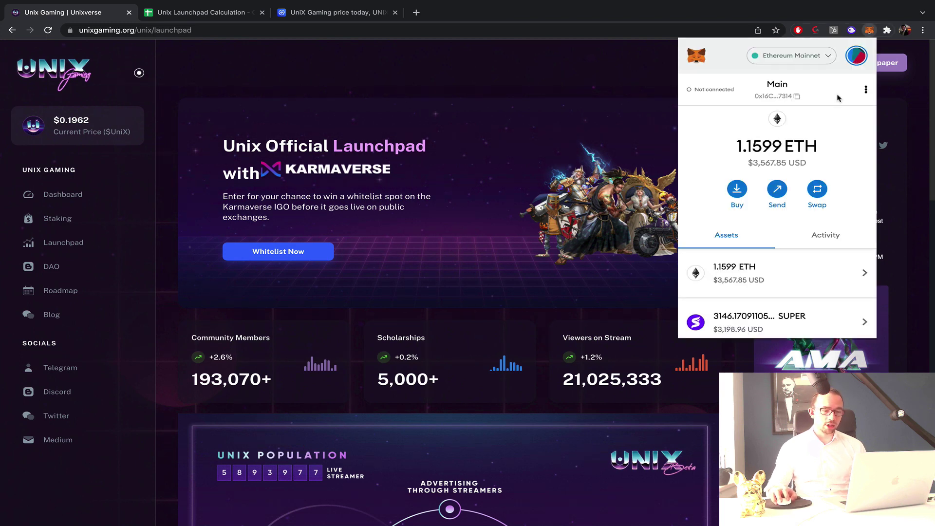
scroll(799, 173, down, 6)
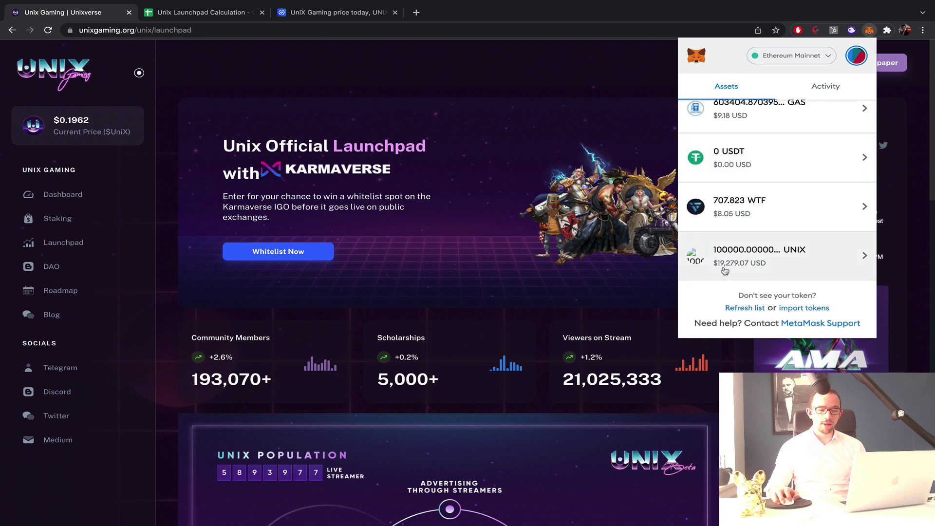
click(551, 59)
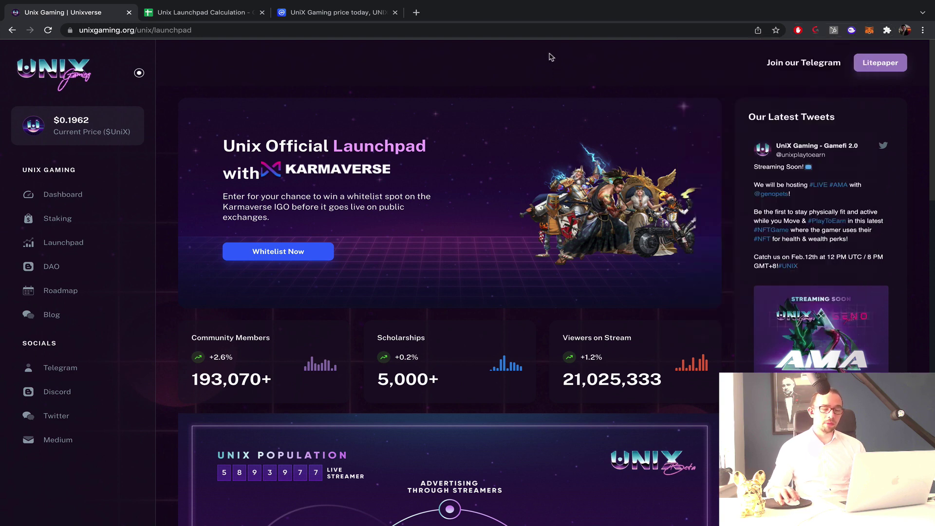